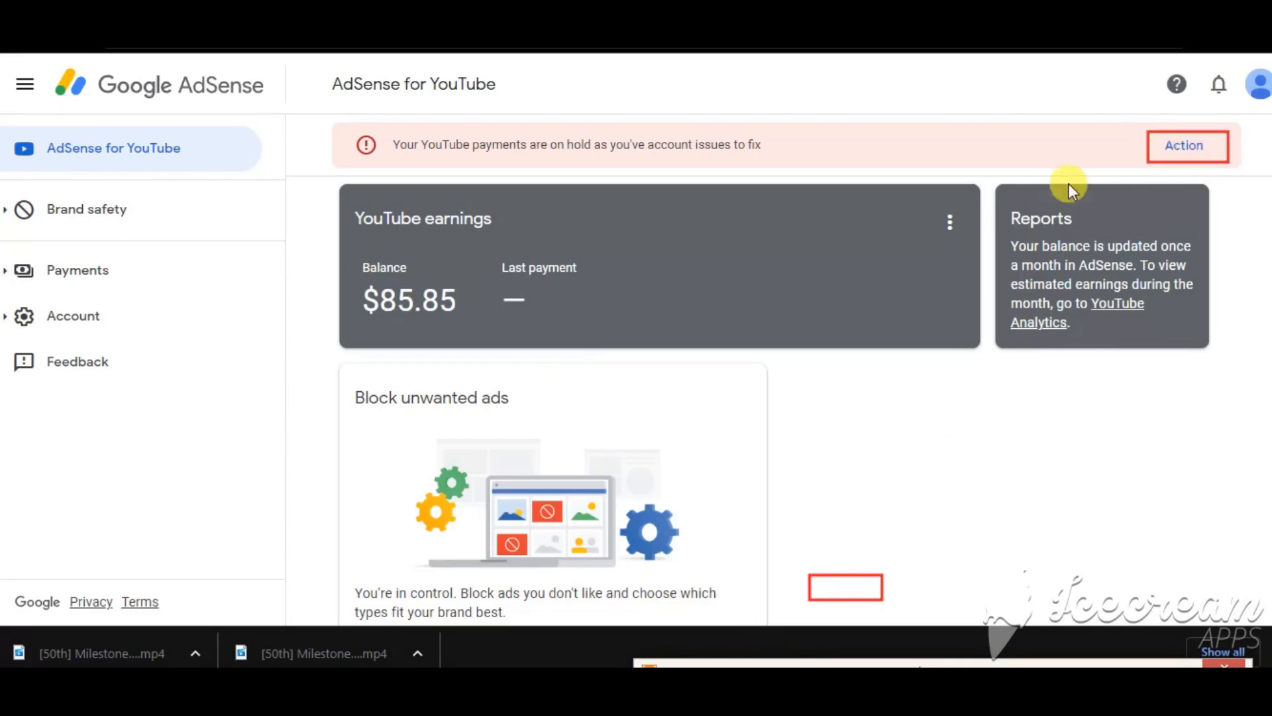
Outline the payments-on-hold notice, the phrase "your tax information" in the red payment banner and its Update option.
{"action": "mouse_move", "coordinate": [386, 126]}
{"action": "left_mouse_down"}
{"action": "mouse_move", "coordinate": [502, 173]}
{"action": "mouse_move", "coordinate": [760, 163]}
{"action": "mouse_move", "coordinate": [779, 175]}
{"action": "left_mouse_up"}
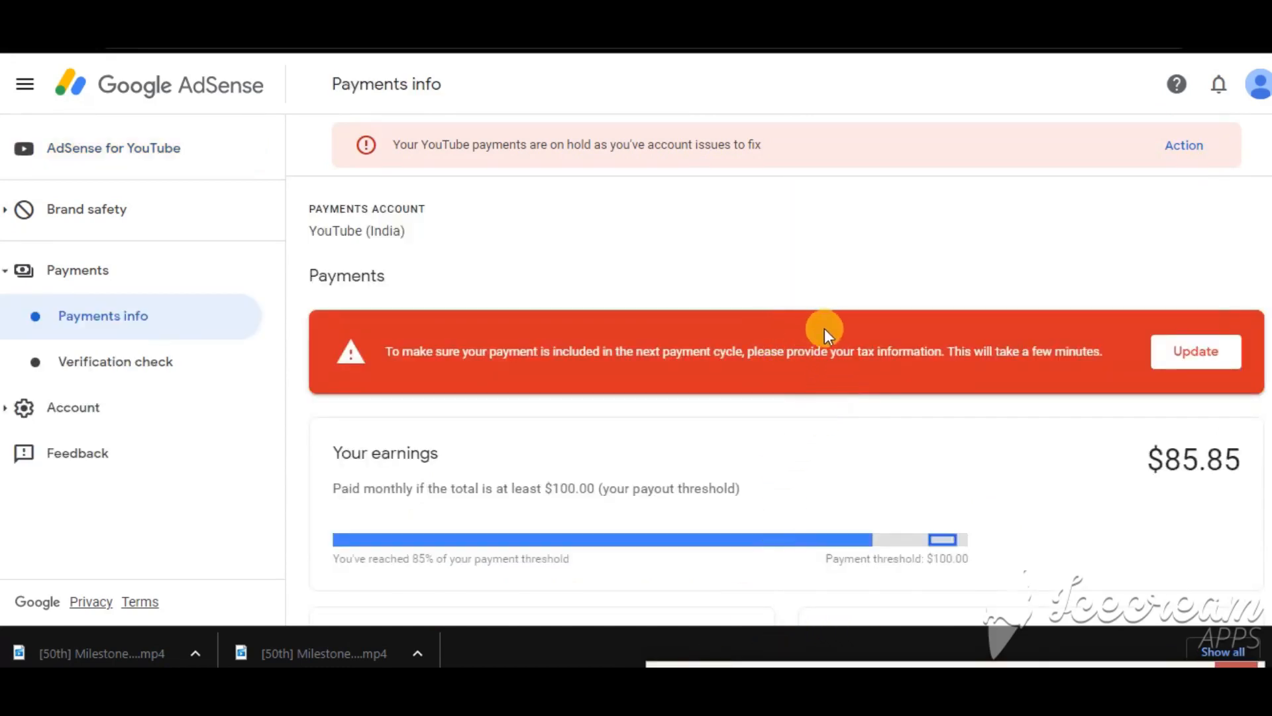
{"action": "left_click_drag", "start_coordinate": [824, 329], "coordinate": [962, 375]}
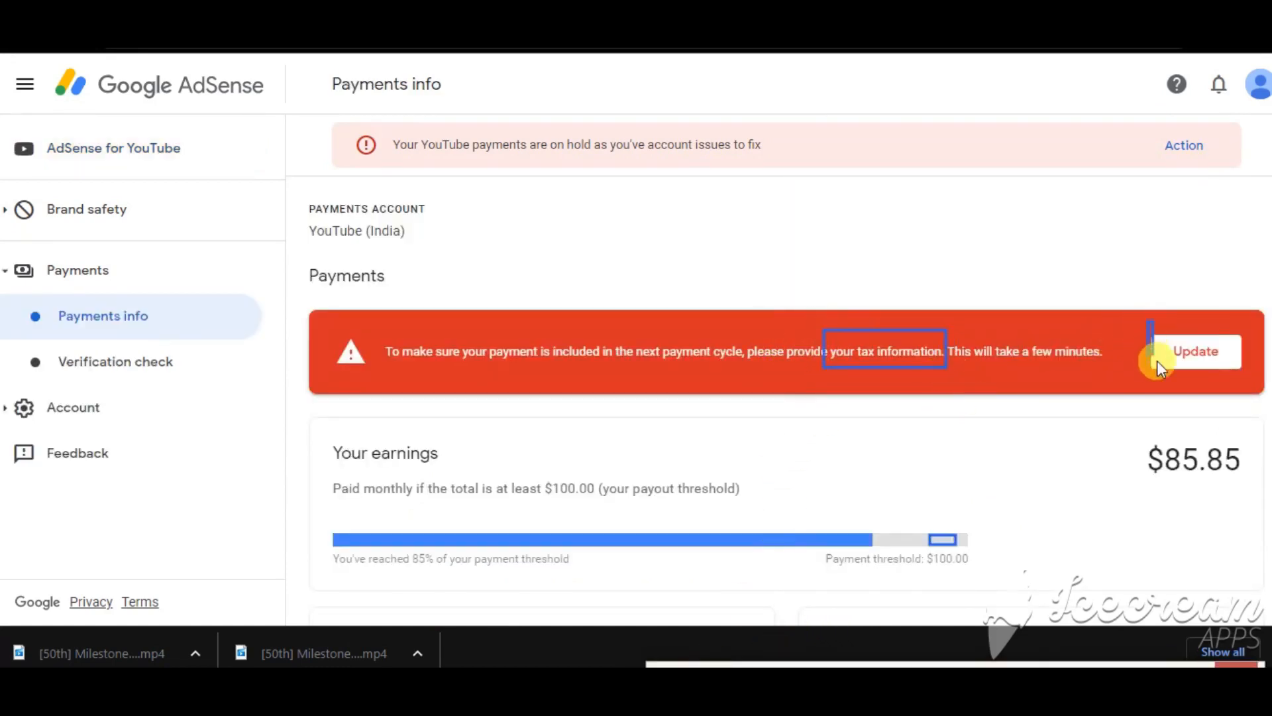
{"action": "mouse_move", "coordinate": [1156, 361]}
{"action": "left_mouse_down"}
{"action": "mouse_move", "coordinate": [1252, 372]}
{"action": "mouse_move", "coordinate": [1242, 375]}
{"action": "left_mouse_up"}
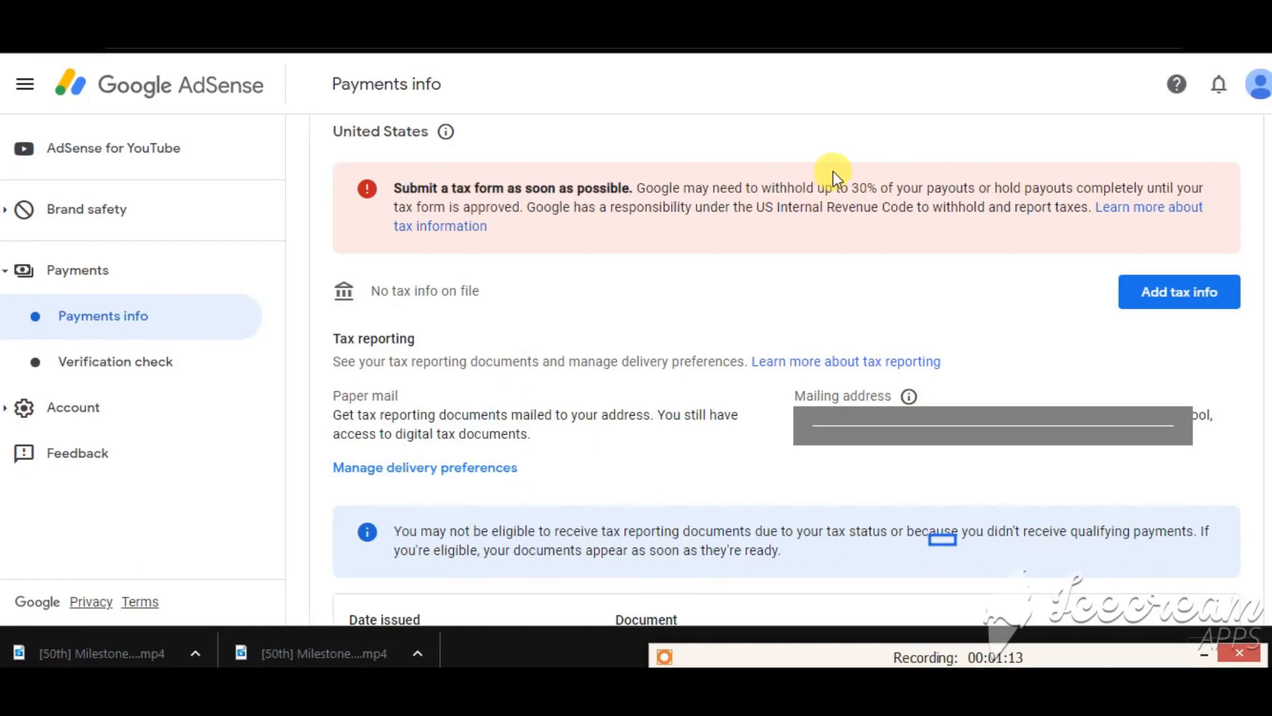
Outline in red "30% of your" and "payouts completely until your" in the US tax notice, plus the Add tax info option.
{"action": "left_click_drag", "start_coordinate": [844, 170], "coordinate": [896, 209]}
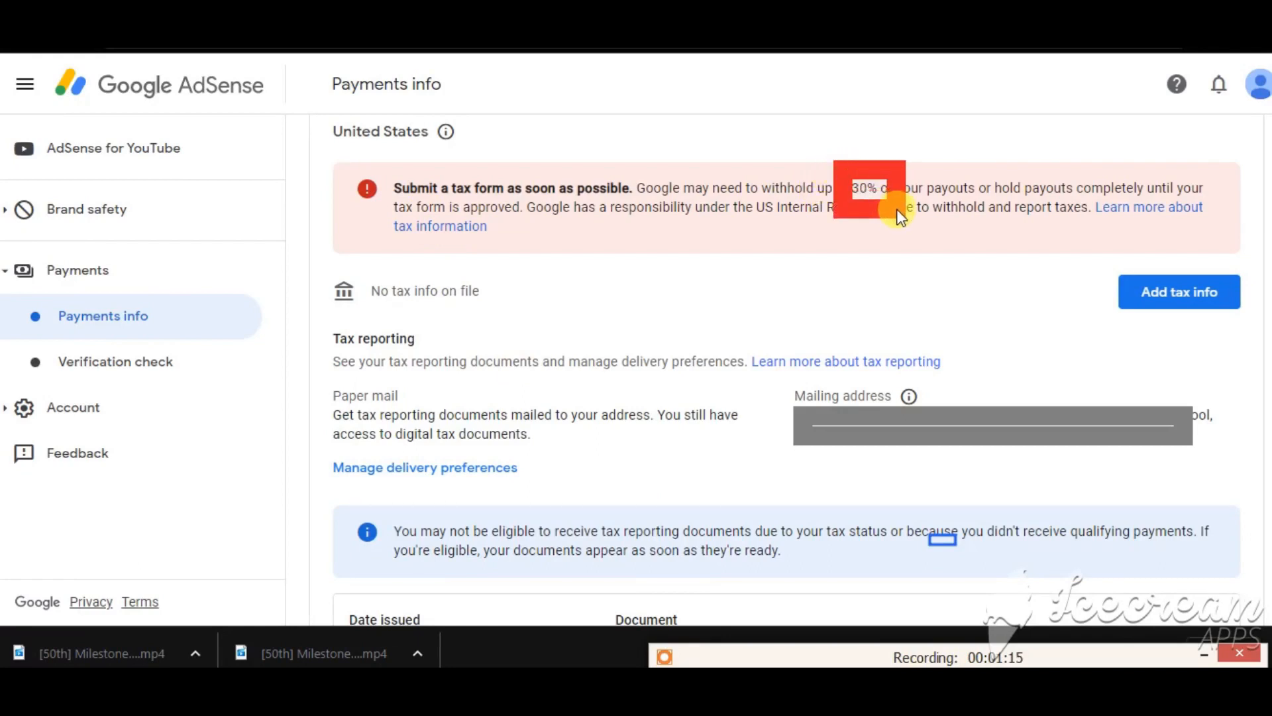
{"action": "key", "text": "ctrl+z"}
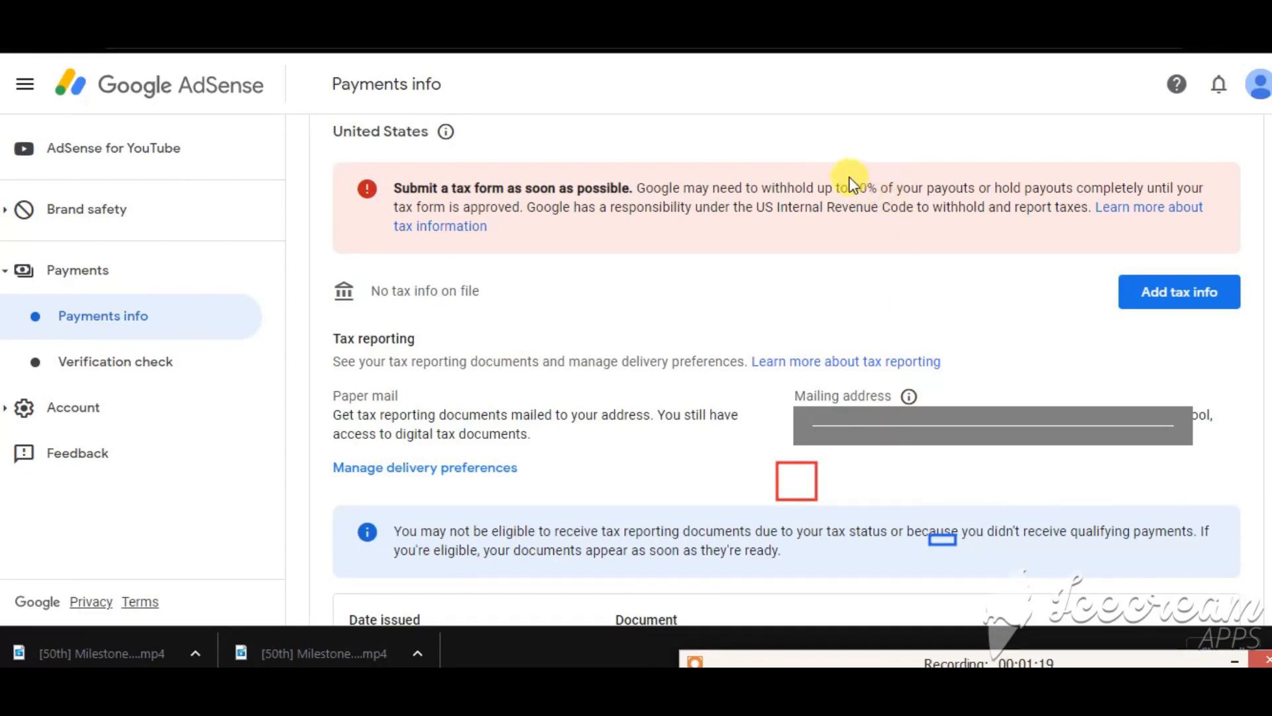
{"action": "mouse_move", "coordinate": [886, 192]}
{"action": "left_mouse_down"}
{"action": "mouse_move", "coordinate": [930, 199]}
{"action": "mouse_move", "coordinate": [919, 199]}
{"action": "left_mouse_up"}
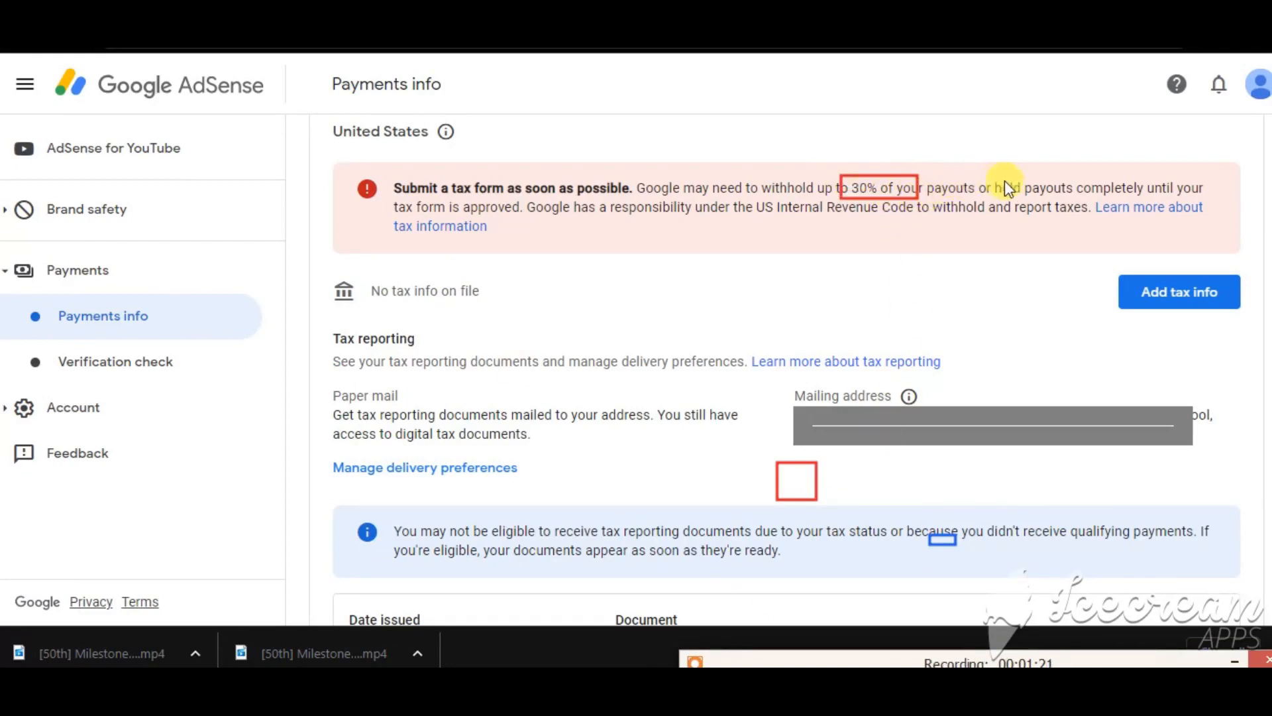
{"action": "mouse_move", "coordinate": [1015, 170]}
{"action": "left_mouse_down"}
{"action": "mouse_move", "coordinate": [1099, 199]}
{"action": "mouse_move", "coordinate": [1201, 203]}
{"action": "left_mouse_up"}
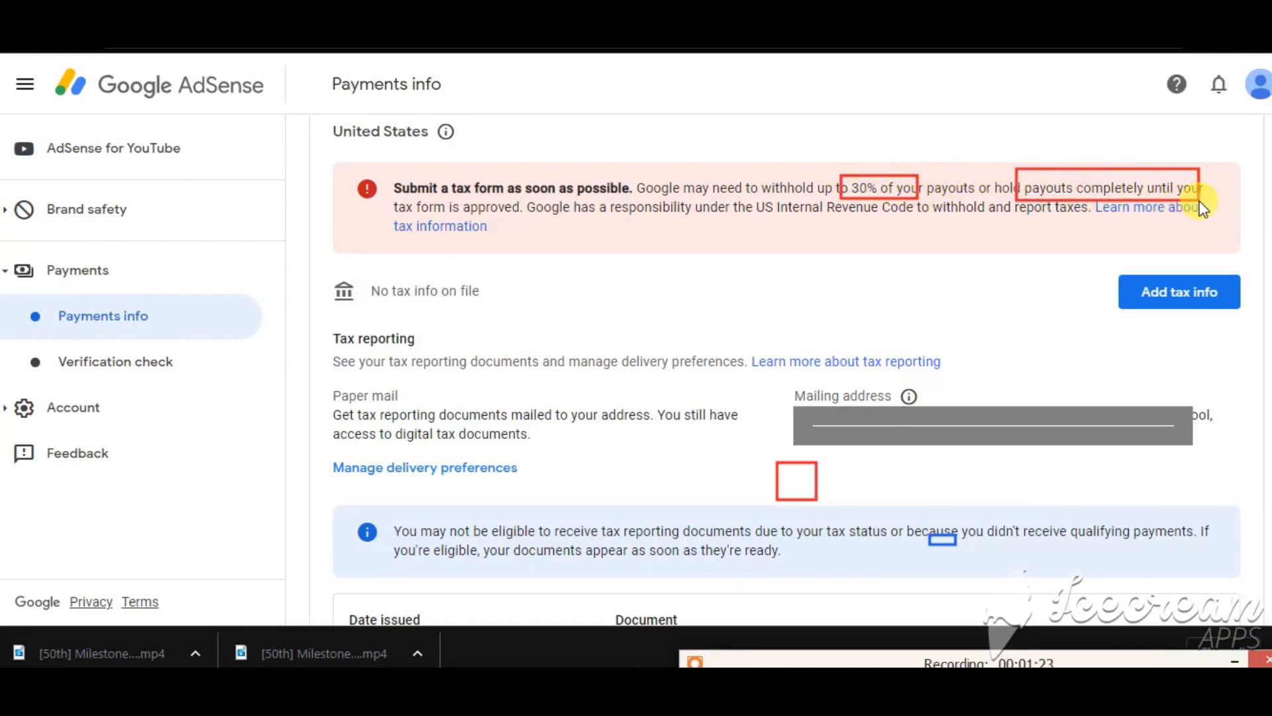
{"action": "mouse_move", "coordinate": [846, 168]}
{"action": "left_mouse_down"}
{"action": "mouse_move", "coordinate": [853, 186]}
{"action": "mouse_move", "coordinate": [924, 199]}
{"action": "left_mouse_up"}
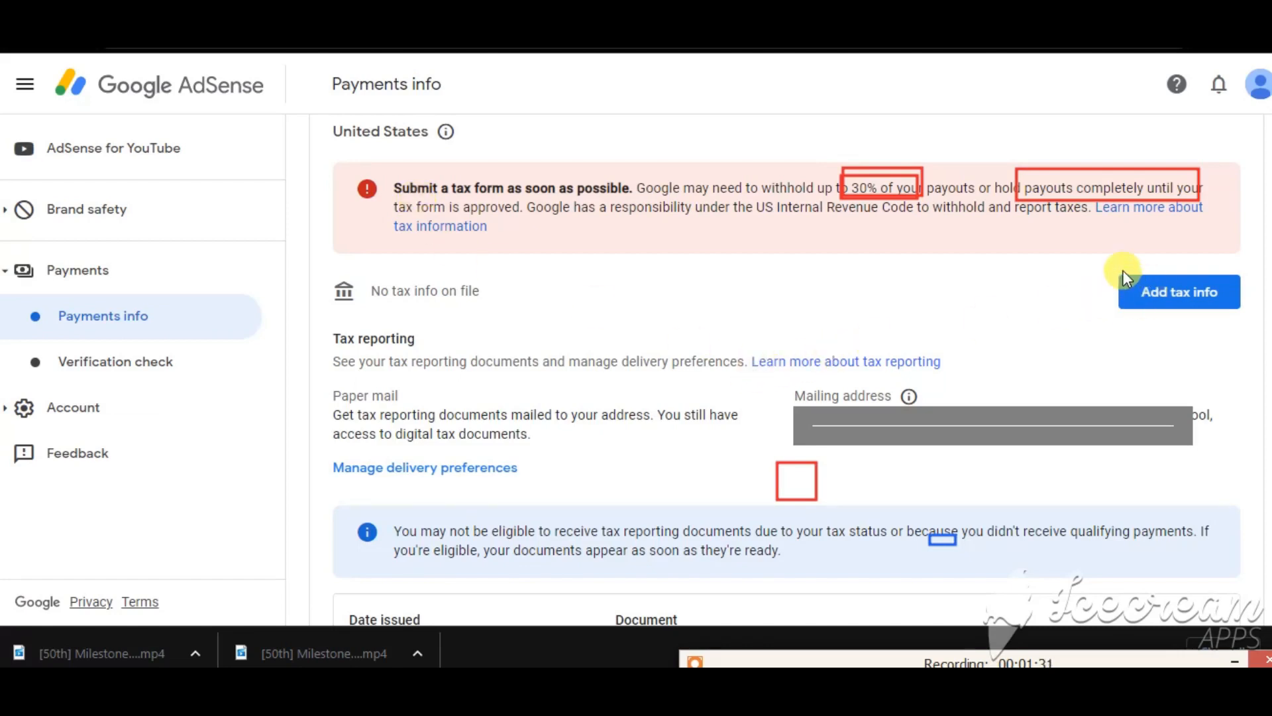
{"action": "mouse_move", "coordinate": [1122, 268]}
{"action": "left_mouse_down"}
{"action": "mouse_move", "coordinate": [1142, 298]}
{"action": "mouse_move", "coordinate": [1238, 315]}
{"action": "left_mouse_up"}
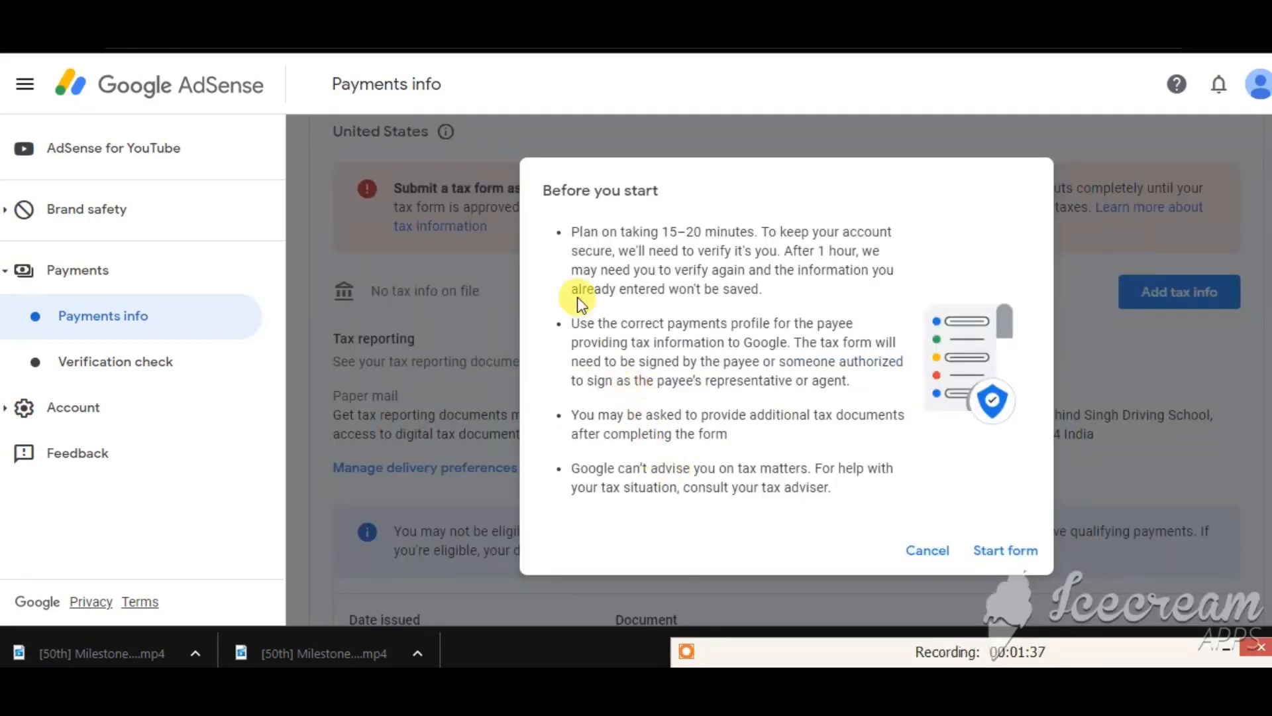
Outline in red the Before you start text, its last bullet with "your tax adviser", and the Start form option.
{"action": "mouse_move", "coordinate": [538, 180]}
{"action": "left_mouse_down"}
{"action": "mouse_move", "coordinate": [688, 333]}
{"action": "mouse_move", "coordinate": [920, 513]}
{"action": "left_mouse_up"}
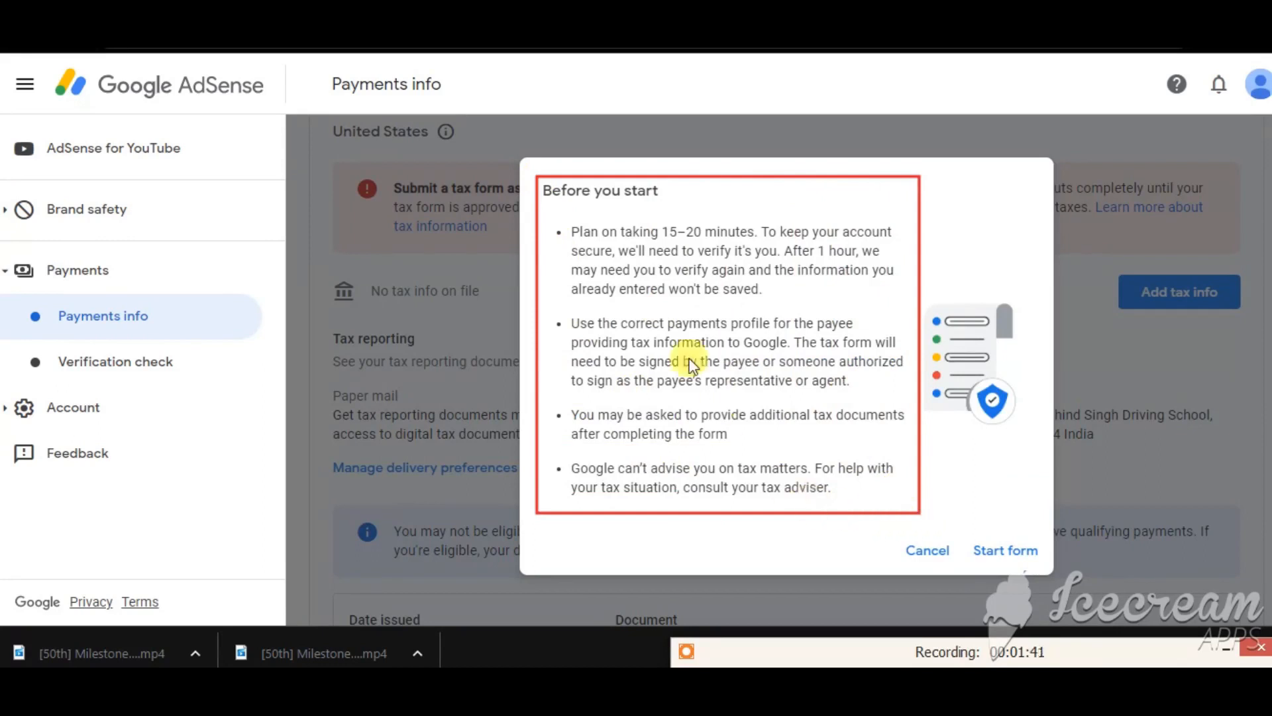
{"action": "mouse_move", "coordinate": [559, 453]}
{"action": "left_mouse_down"}
{"action": "mouse_move", "coordinate": [746, 502]}
{"action": "mouse_move", "coordinate": [906, 504]}
{"action": "left_mouse_up"}
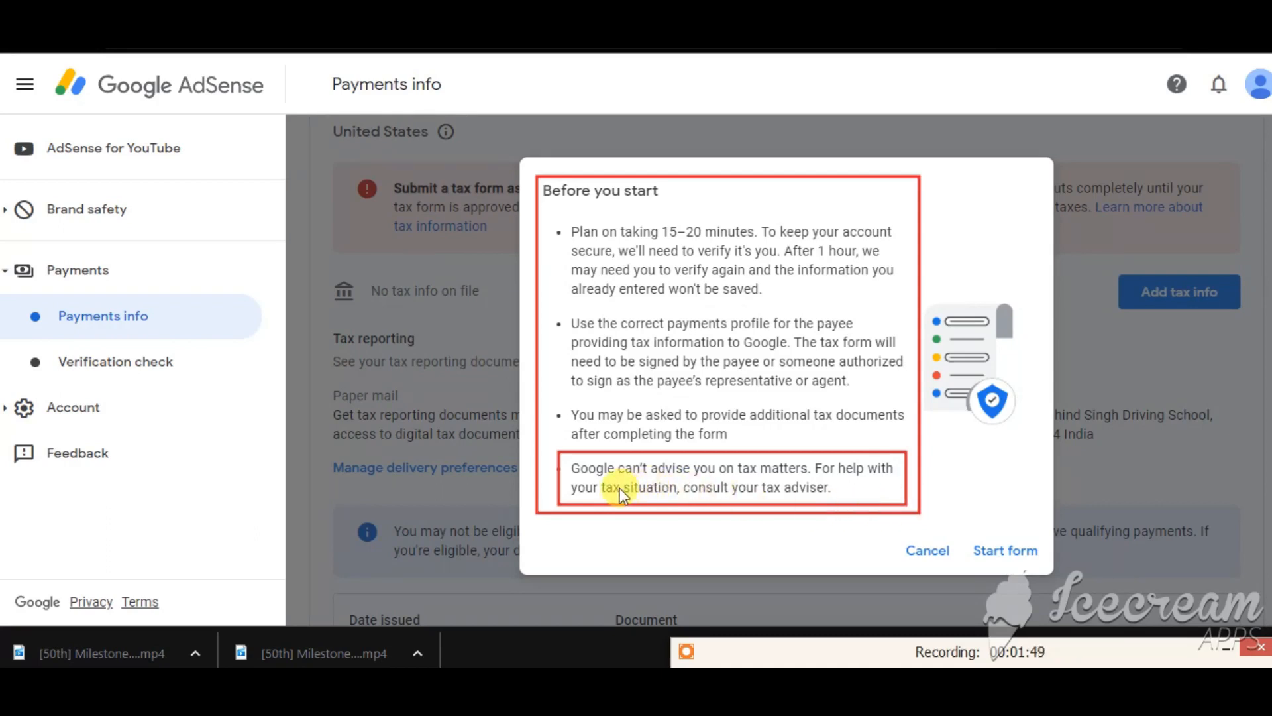
{"action": "left_click_drag", "start_coordinate": [725, 467], "coordinate": [844, 507]}
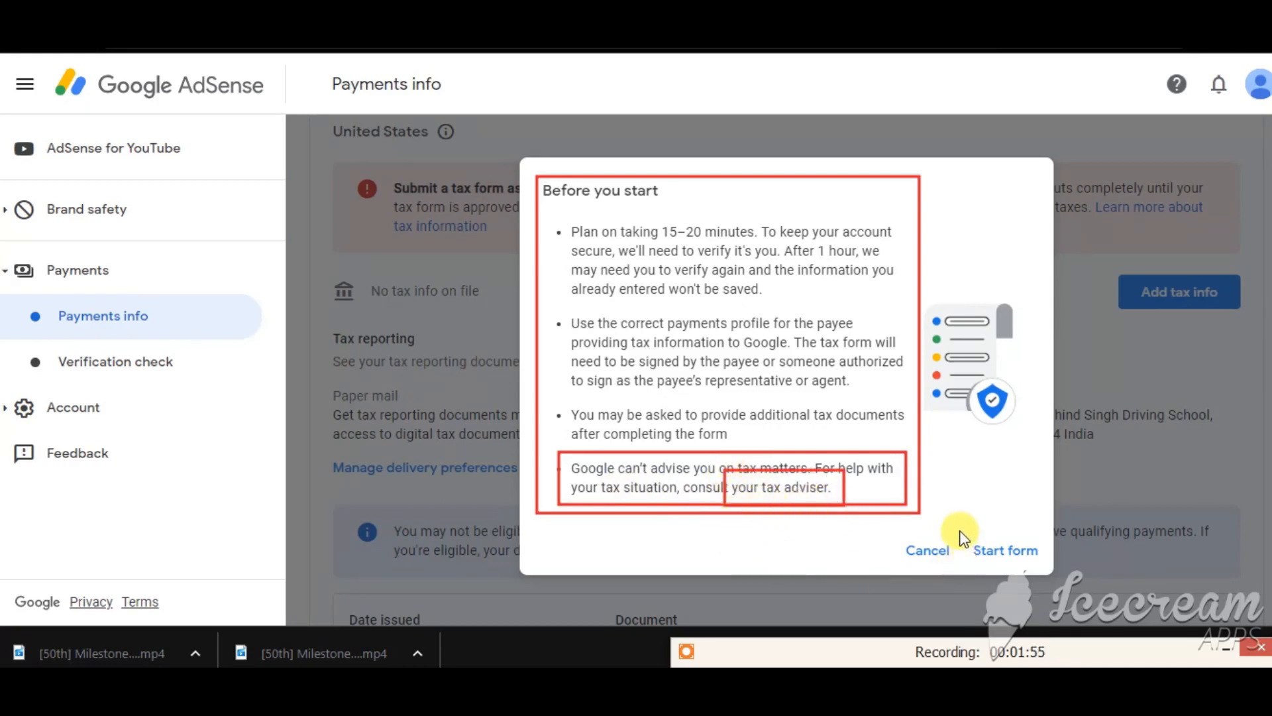
{"action": "left_click_drag", "start_coordinate": [959, 528], "coordinate": [1052, 570]}
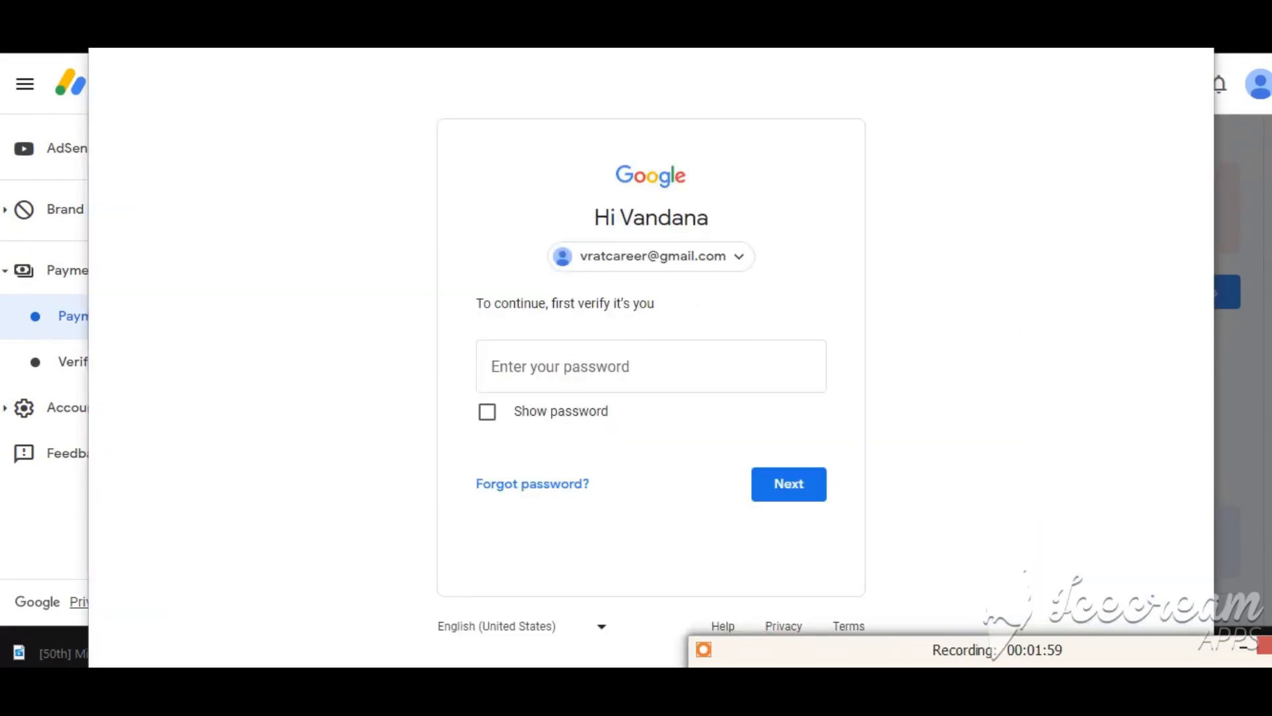
Outline in red the Google identity verification form, its empty password field and the Next option.
{"action": "left_click", "coordinate": [742, 656]}
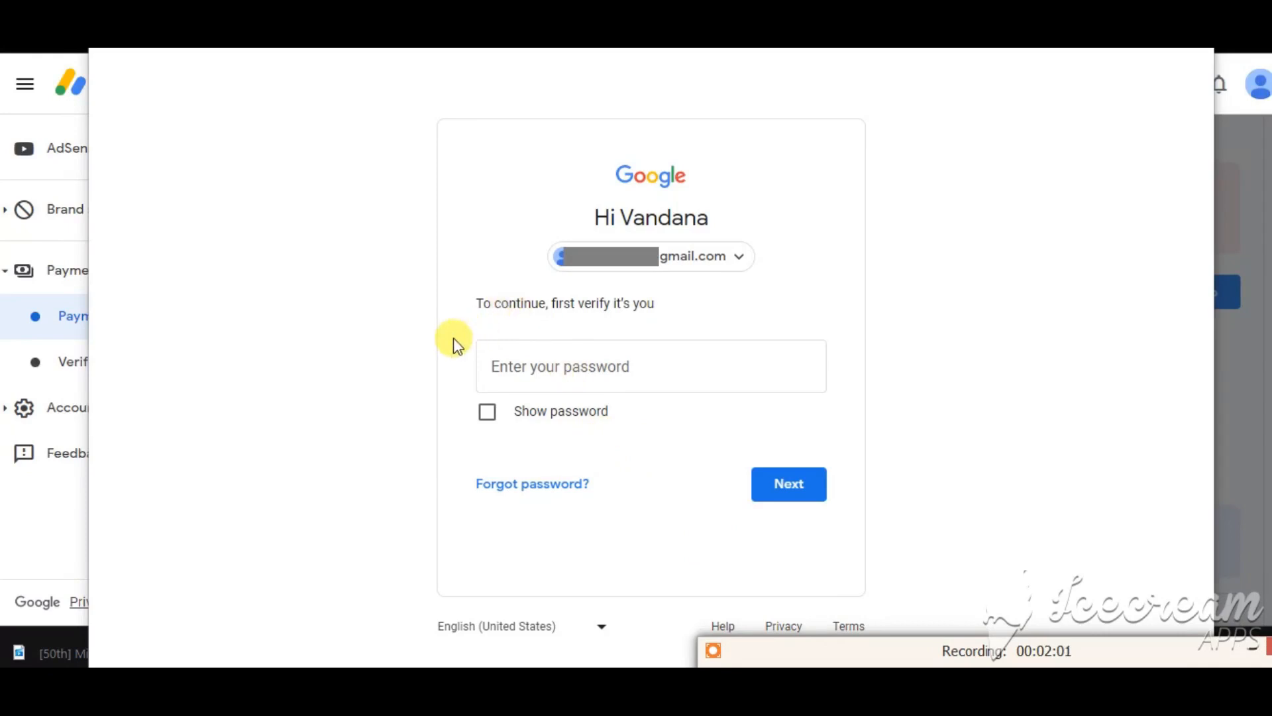
{"action": "mouse_move", "coordinate": [432, 198]}
{"action": "left_mouse_down"}
{"action": "mouse_move", "coordinate": [474, 311]}
{"action": "mouse_move", "coordinate": [798, 534]}
{"action": "mouse_move", "coordinate": [869, 543]}
{"action": "left_mouse_up"}
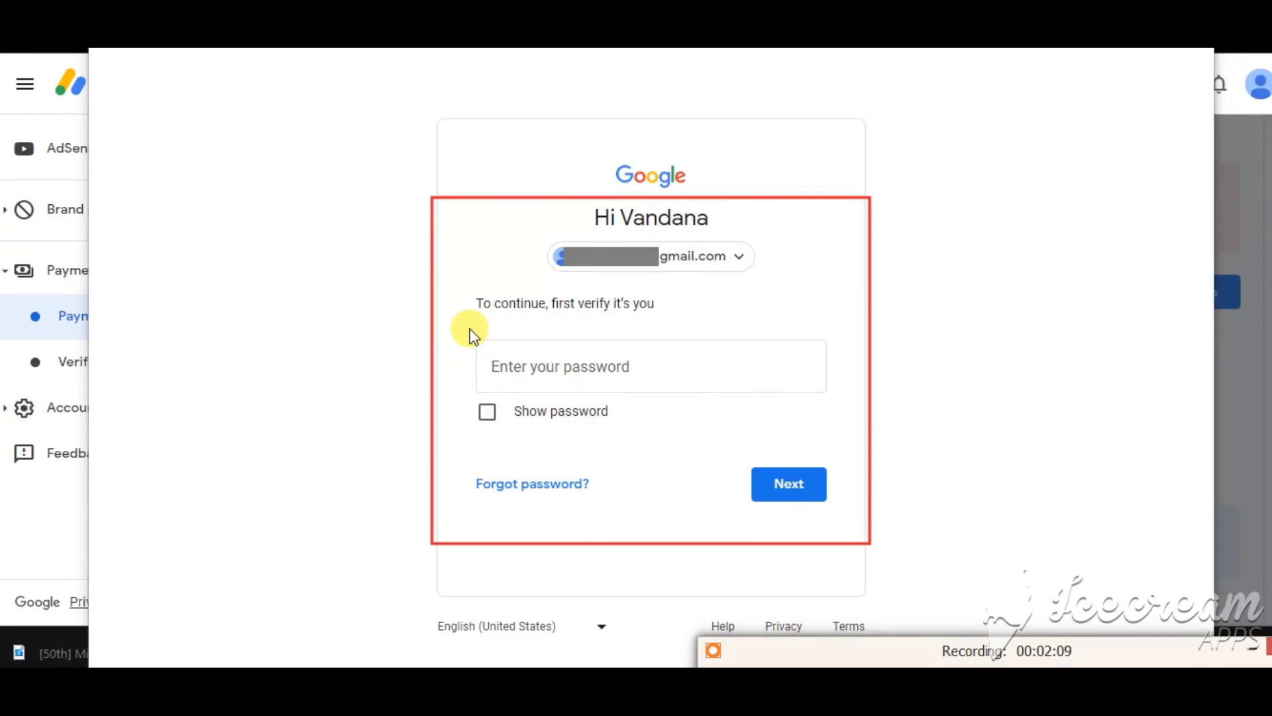
{"action": "mouse_move", "coordinate": [467, 327]}
{"action": "left_mouse_down"}
{"action": "mouse_move", "coordinate": [673, 391]}
{"action": "mouse_move", "coordinate": [781, 394]}
{"action": "left_mouse_up"}
{"action": "left_click_drag", "start_coordinate": [729, 460], "coordinate": [840, 513]}
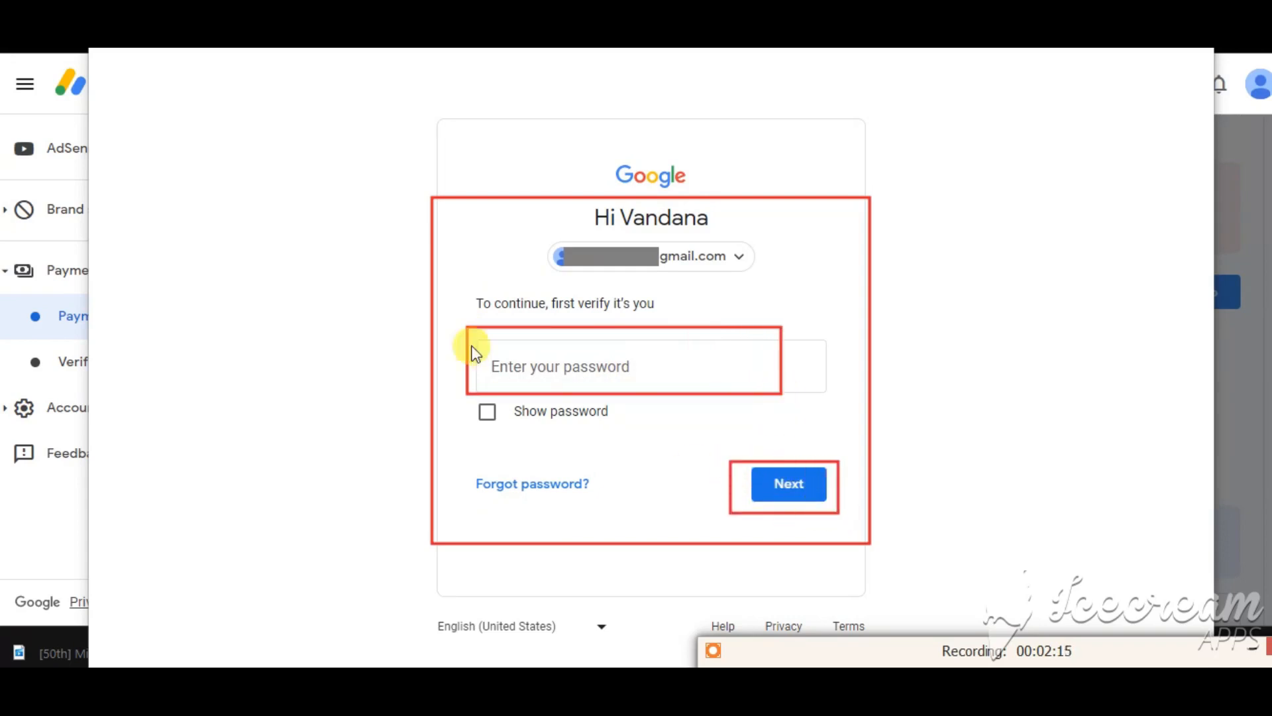
{"action": "mouse_move", "coordinate": [468, 330]}
{"action": "left_mouse_down"}
{"action": "mouse_move", "coordinate": [647, 391]}
{"action": "mouse_move", "coordinate": [818, 406]}
{"action": "mouse_move", "coordinate": [794, 390]}
{"action": "left_mouse_up"}
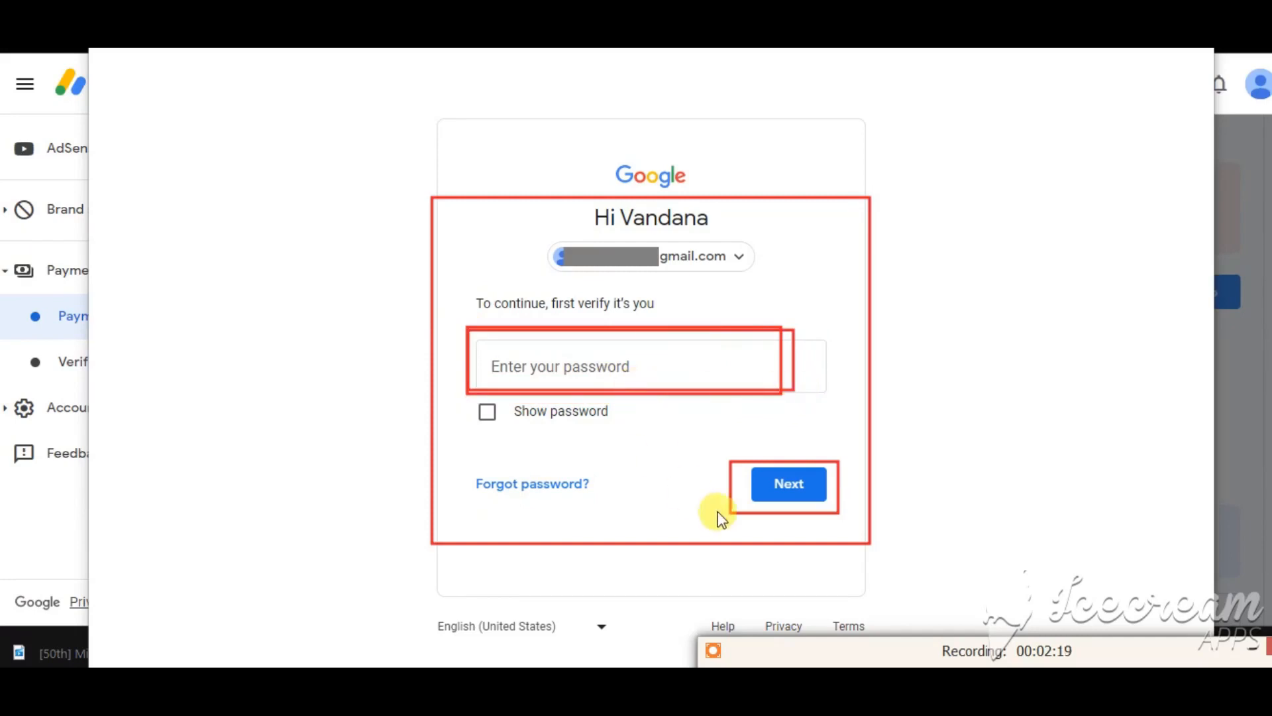
{"action": "left_click_drag", "start_coordinate": [735, 459], "coordinate": [846, 512]}
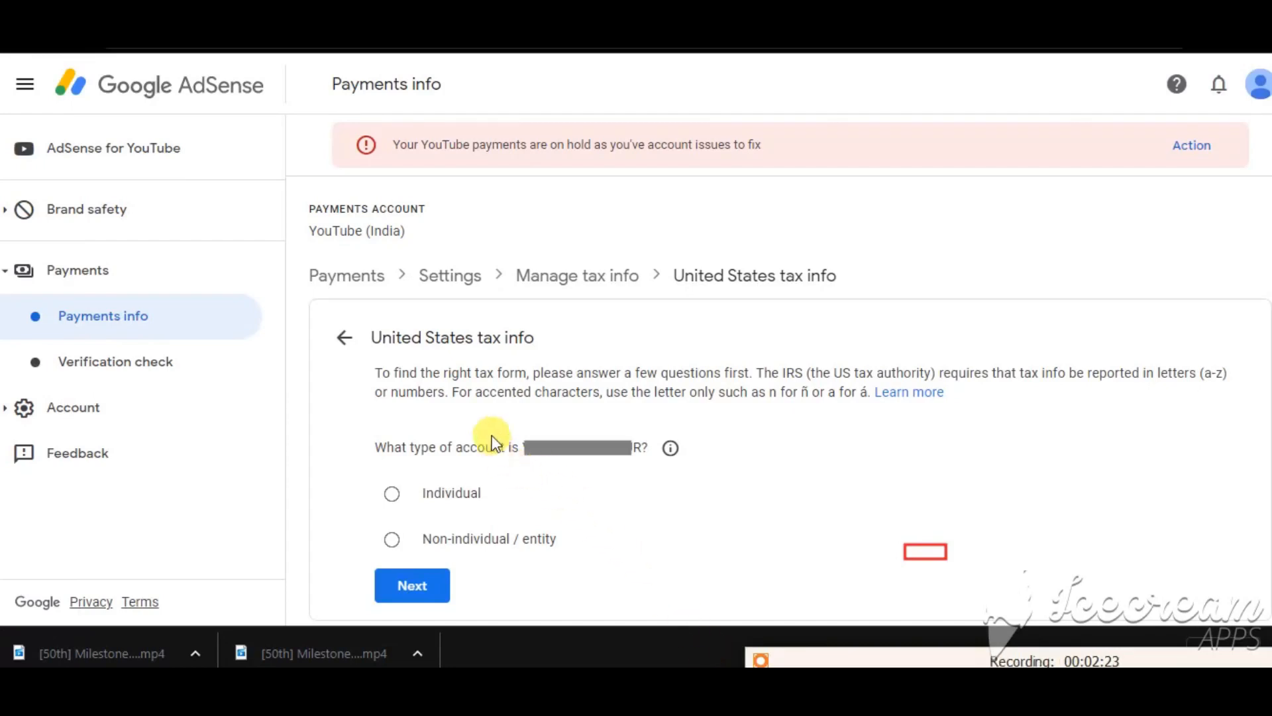
Outline in red the account name in the account type question, the Individual and Non-individual / entity choices, and Next.
{"action": "mouse_move", "coordinate": [489, 417]}
{"action": "left_mouse_down"}
{"action": "mouse_move", "coordinate": [636, 477]}
{"action": "mouse_move", "coordinate": [654, 472]}
{"action": "left_mouse_up"}
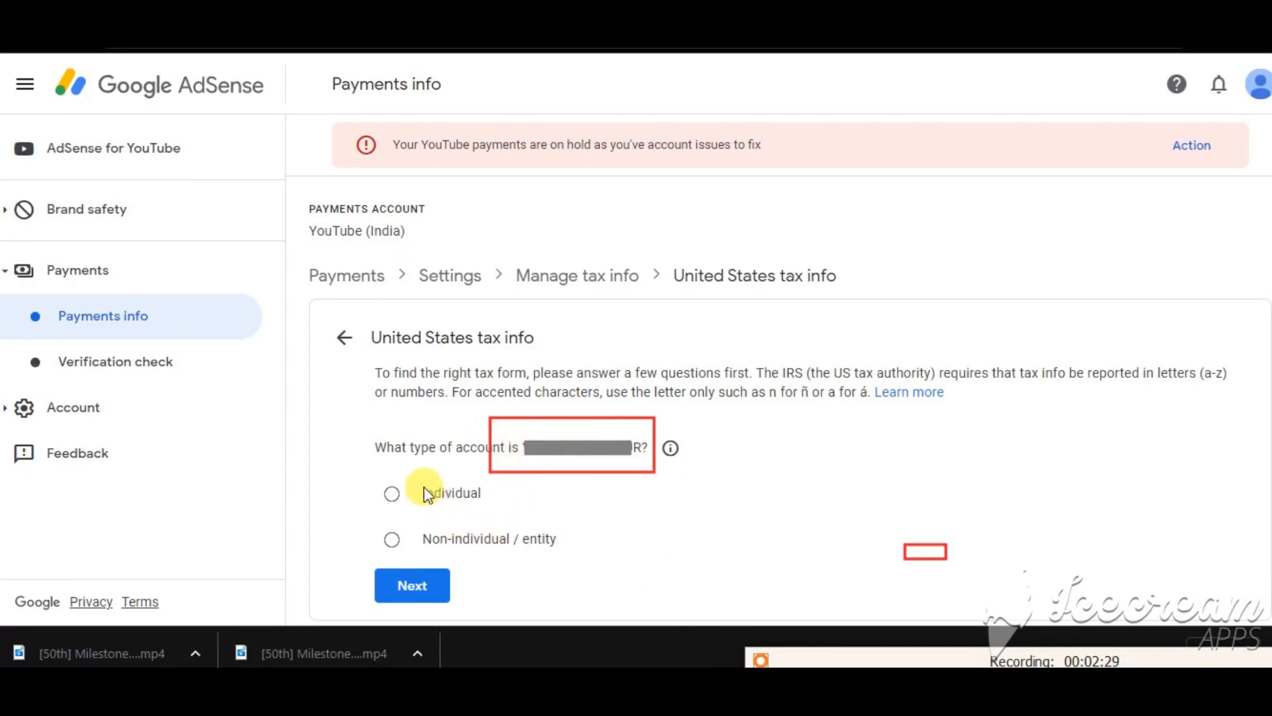
{"action": "left_click_drag", "start_coordinate": [414, 477], "coordinate": [514, 501]}
{"action": "left_click_drag", "start_coordinate": [411, 526], "coordinate": [600, 551]}
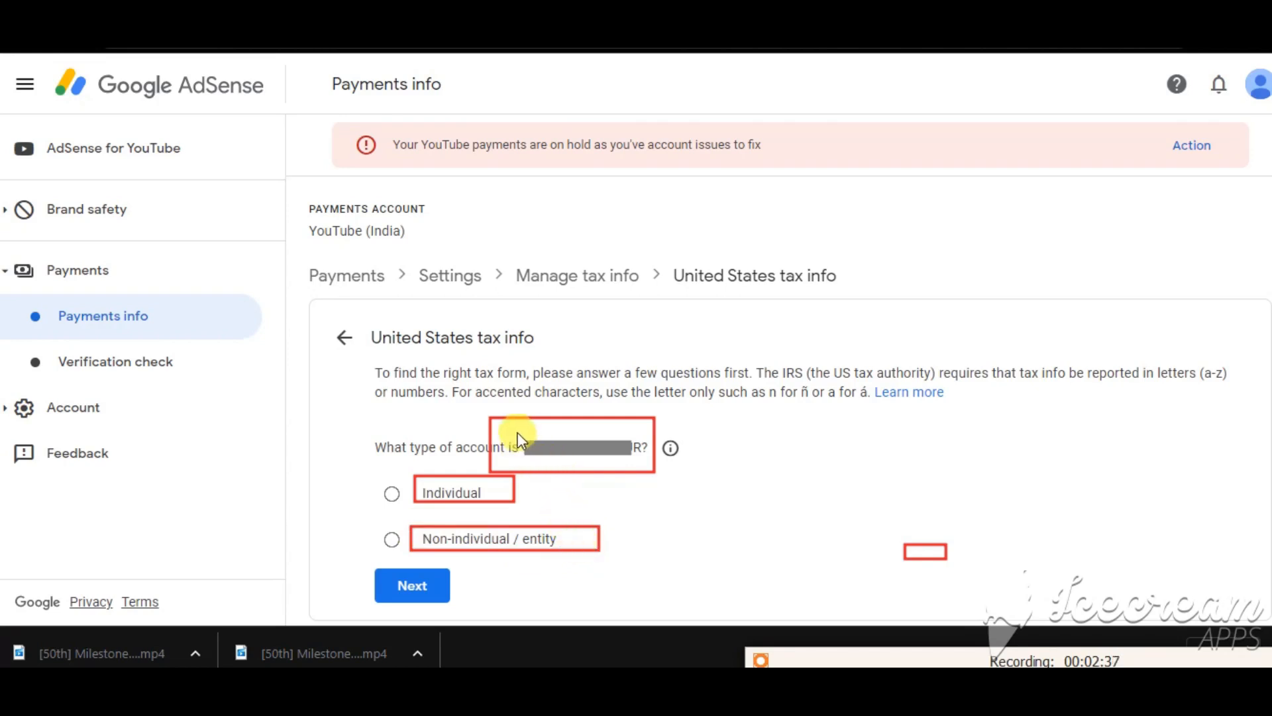
{"action": "left_click_drag", "start_coordinate": [518, 432], "coordinate": [647, 470]}
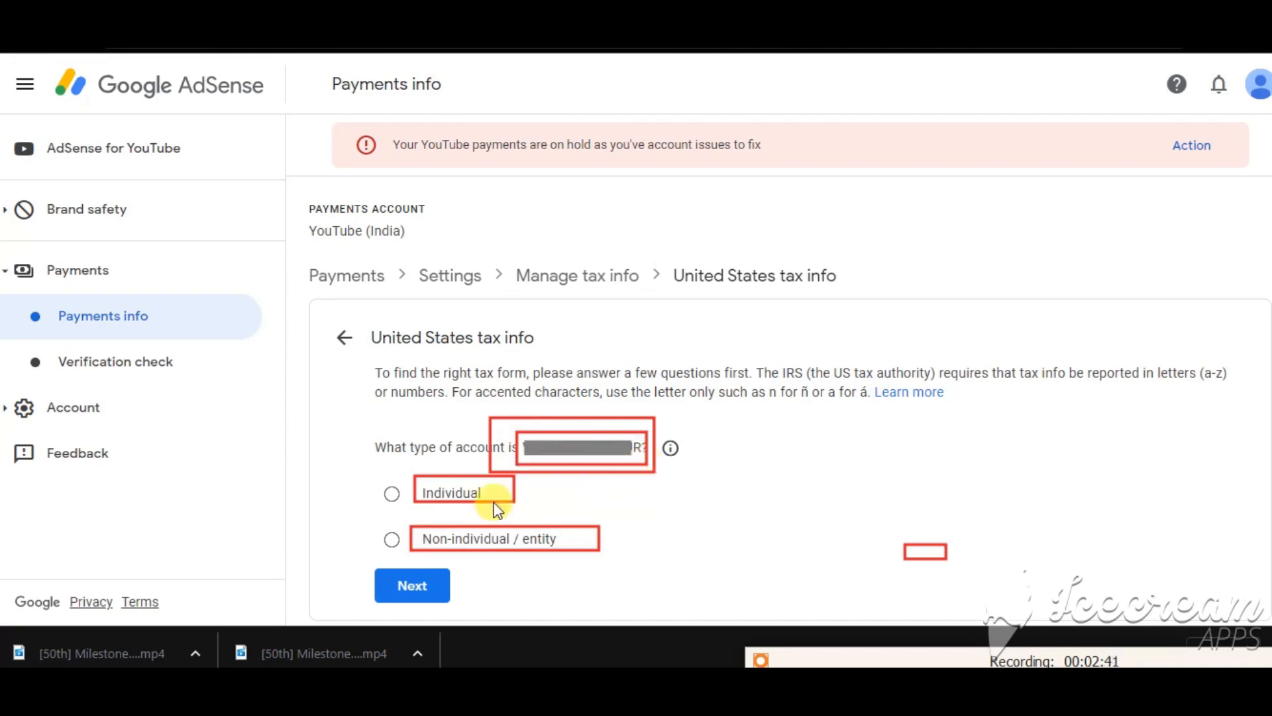
{"action": "left_click_drag", "start_coordinate": [371, 483], "coordinate": [414, 506]}
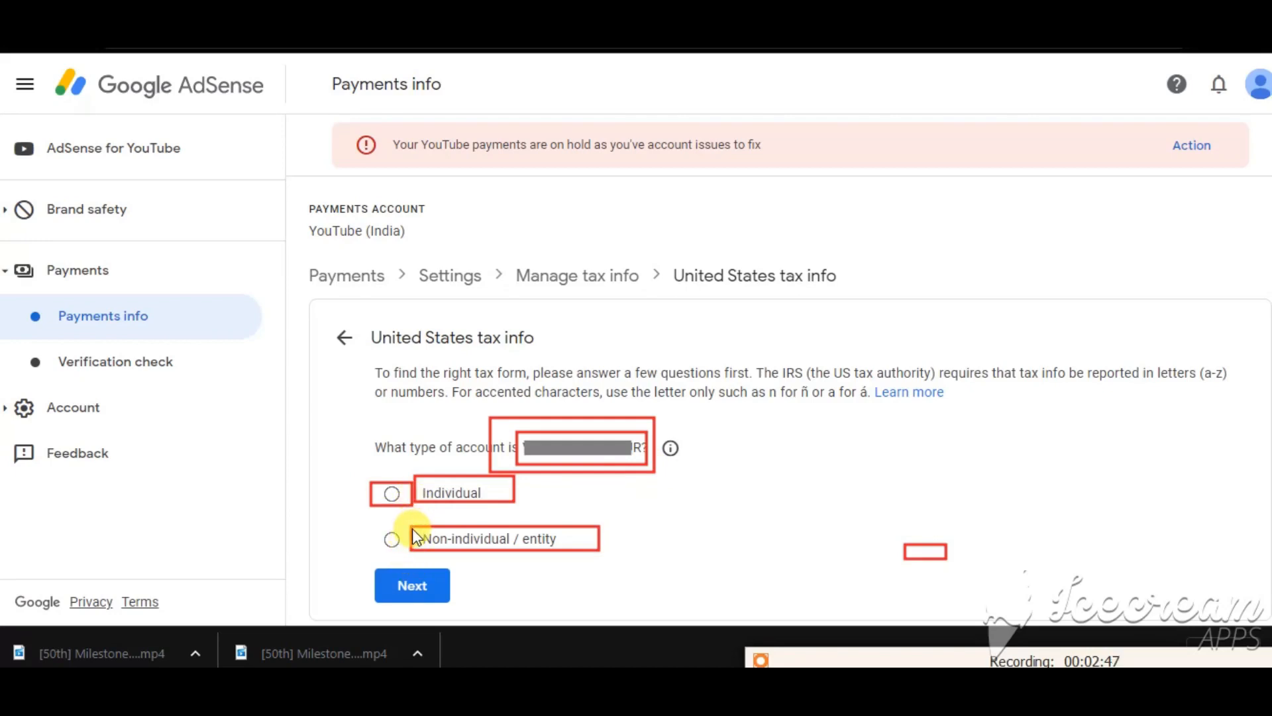
{"action": "left_click_drag", "start_coordinate": [412, 527], "coordinate": [587, 550]}
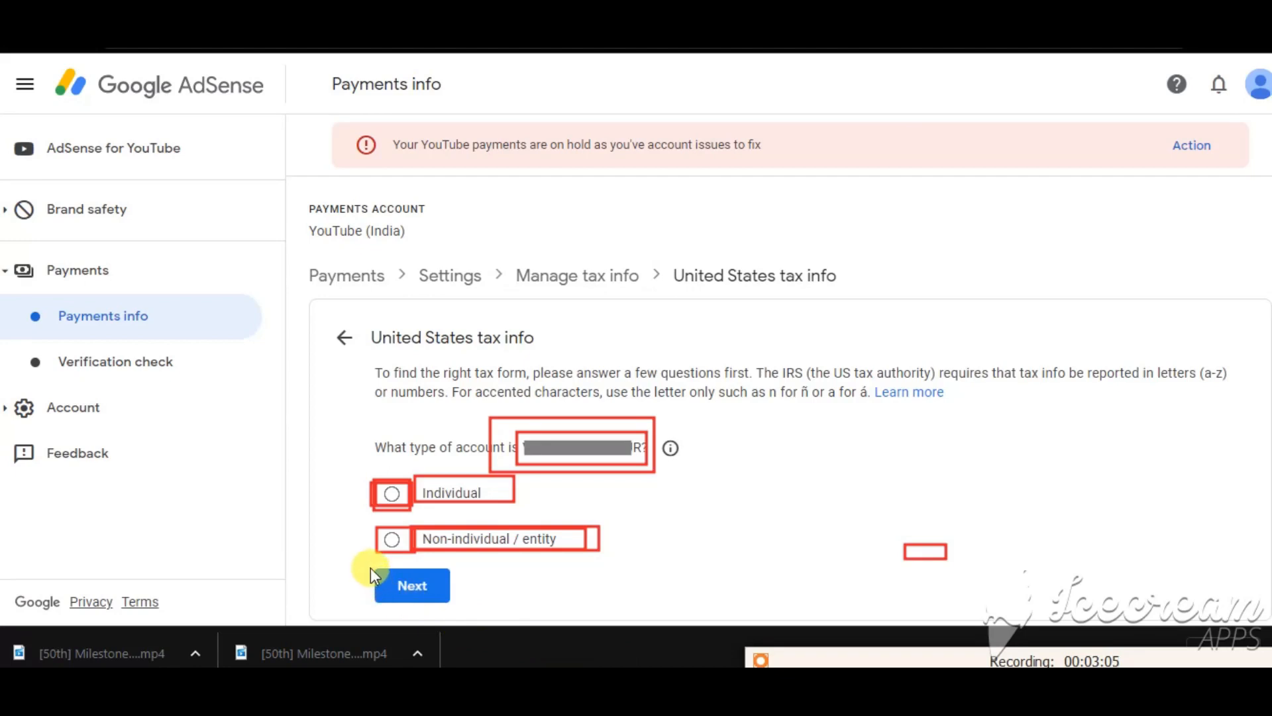
{"action": "left_click_drag", "start_coordinate": [369, 564], "coordinate": [463, 601]}
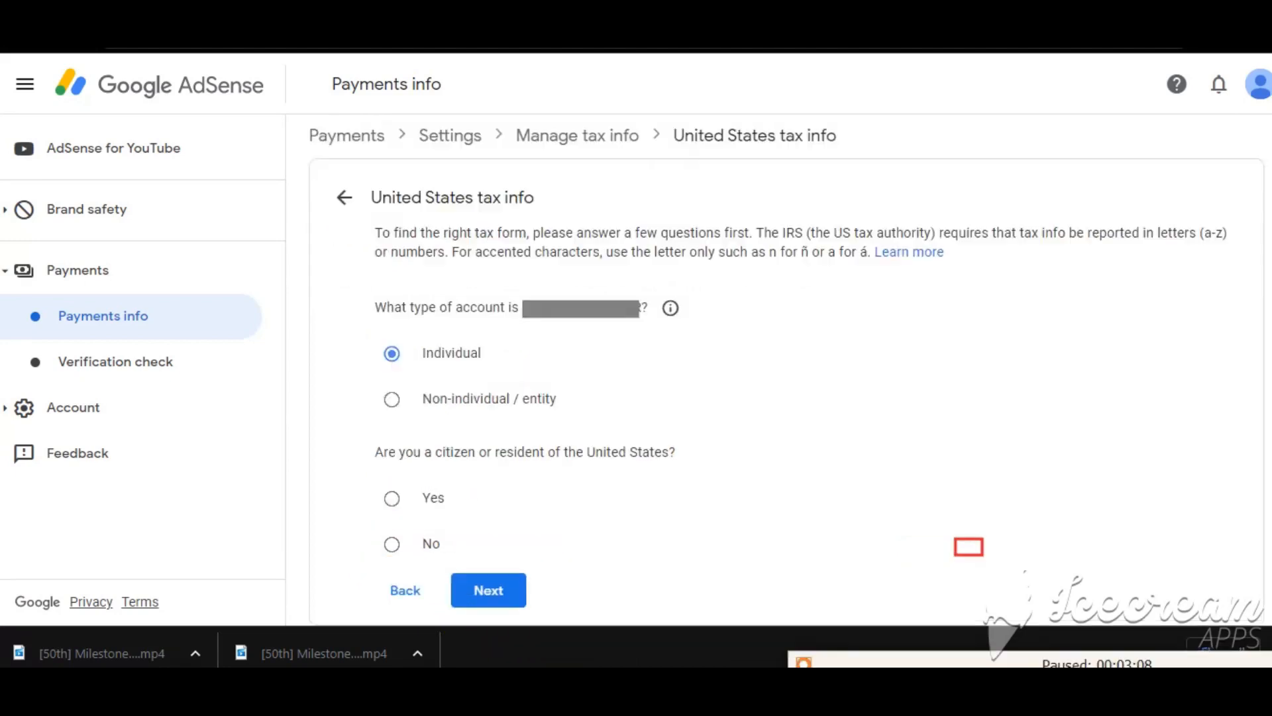
Outline in red the US citizen or resident question, its No answer and the Next option.
{"action": "mouse_move", "coordinate": [356, 437]}
{"action": "left_mouse_down"}
{"action": "mouse_move", "coordinate": [589, 479]}
{"action": "mouse_move", "coordinate": [680, 466]}
{"action": "left_mouse_up"}
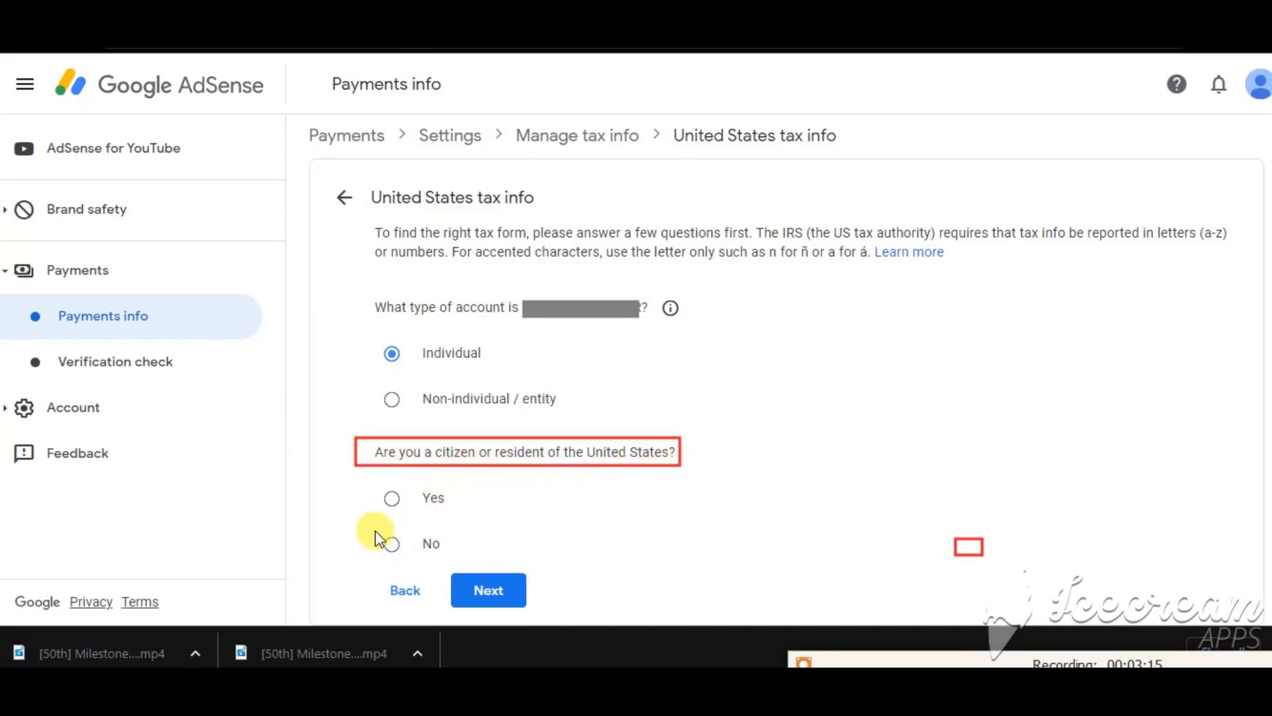
{"action": "left_click_drag", "start_coordinate": [408, 510], "coordinate": [403, 513]}
{"action": "left_click_drag", "start_coordinate": [448, 573], "coordinate": [535, 611]}
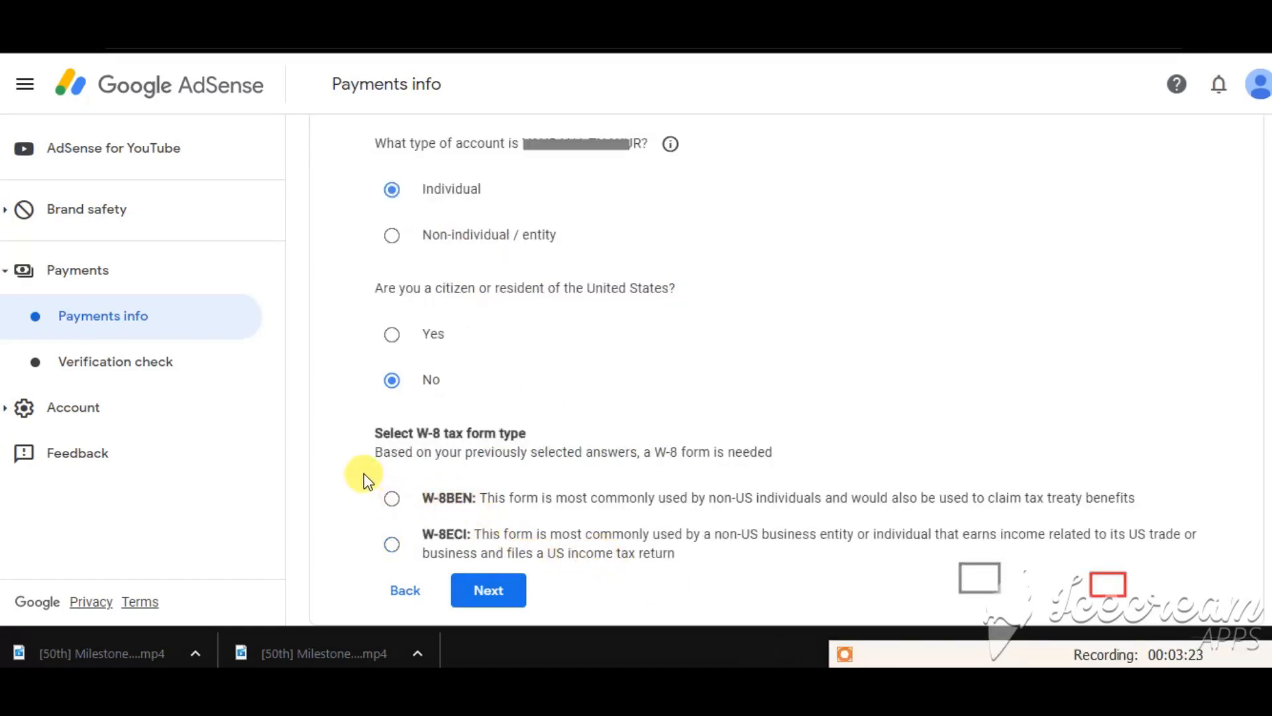
Outline in red the W-8BEN and W-8ECI form choices and the selected Individual and No answers.
{"action": "mouse_move", "coordinate": [364, 473]}
{"action": "left_mouse_down"}
{"action": "mouse_move", "coordinate": [474, 555]}
{"action": "mouse_move", "coordinate": [511, 555]}
{"action": "mouse_move", "coordinate": [500, 558]}
{"action": "mouse_move", "coordinate": [511, 565]}
{"action": "left_mouse_up"}
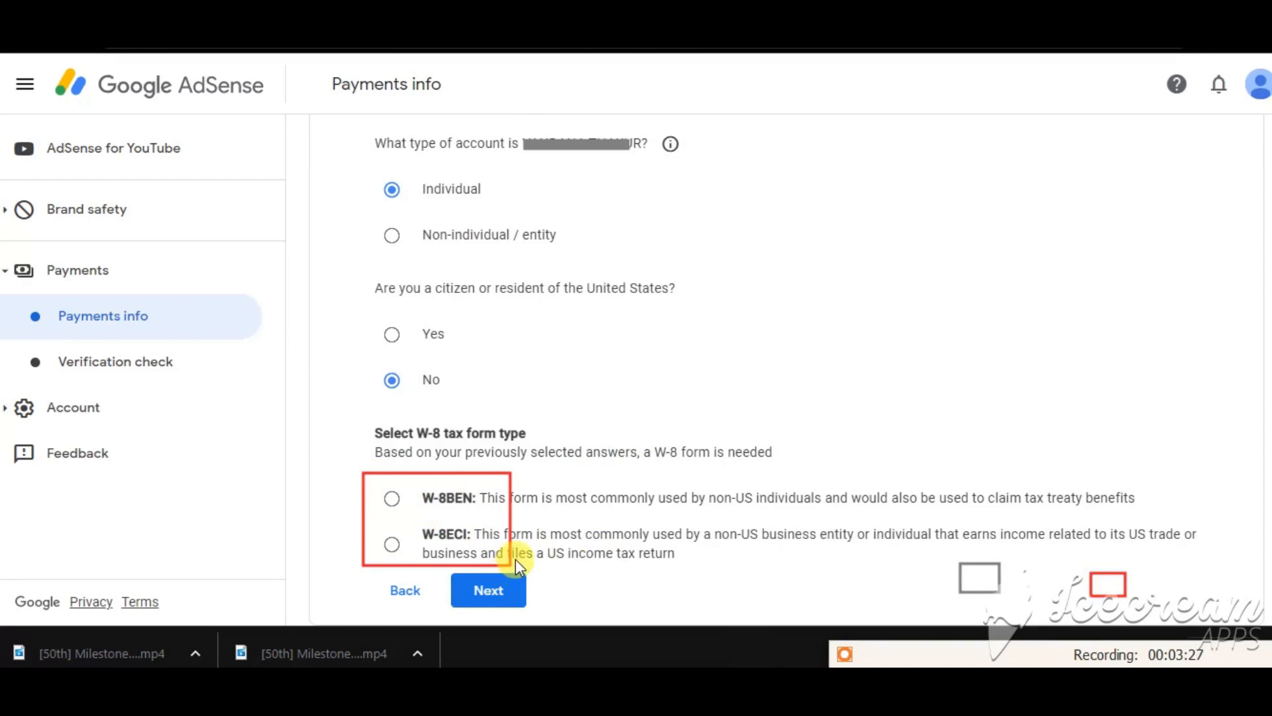
{"action": "left_click_drag", "start_coordinate": [411, 174], "coordinate": [511, 207]}
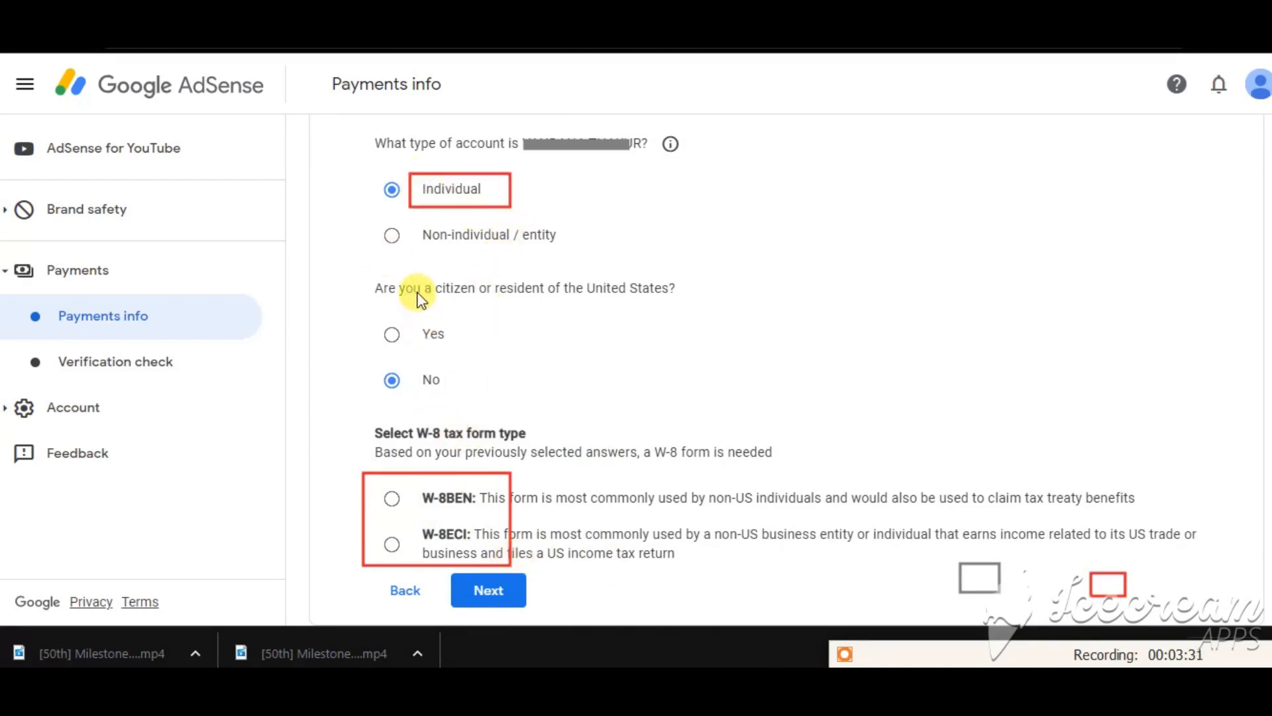
{"action": "left_click_drag", "start_coordinate": [393, 375], "coordinate": [490, 399]}
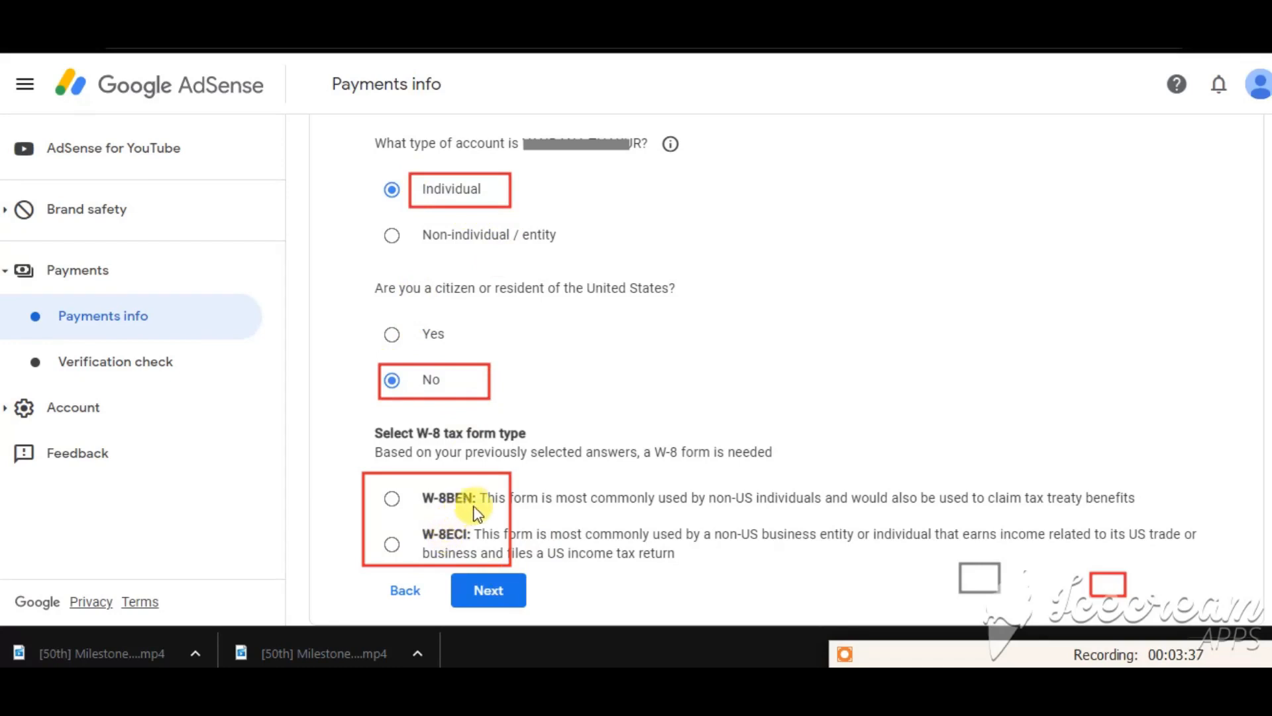
Box the W-8BEN choice, underline its description, box "non-US individuals" in it, and outline the Individual and No answers again.
{"action": "left_click_drag", "start_coordinate": [380, 485], "coordinate": [404, 513]}
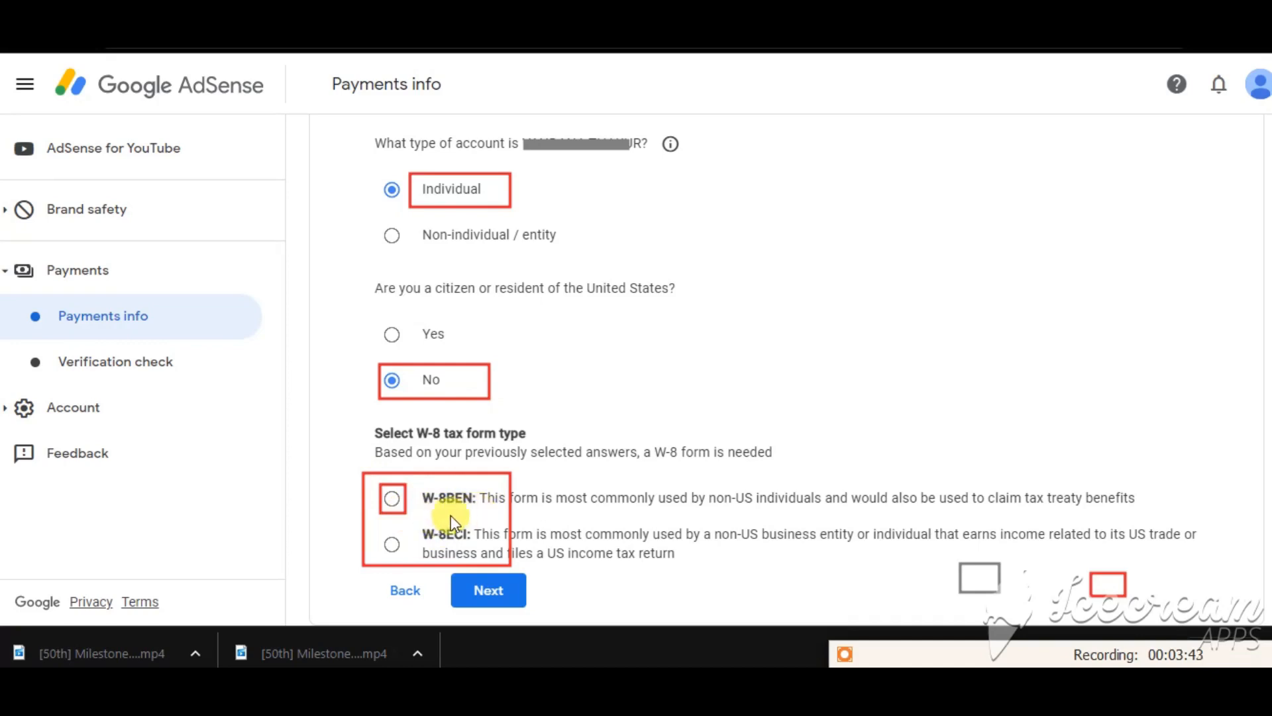
{"action": "mouse_move", "coordinate": [485, 505]}
{"action": "left_mouse_down"}
{"action": "mouse_move", "coordinate": [1109, 526]}
{"action": "mouse_move", "coordinate": [1154, 503]}
{"action": "left_mouse_up"}
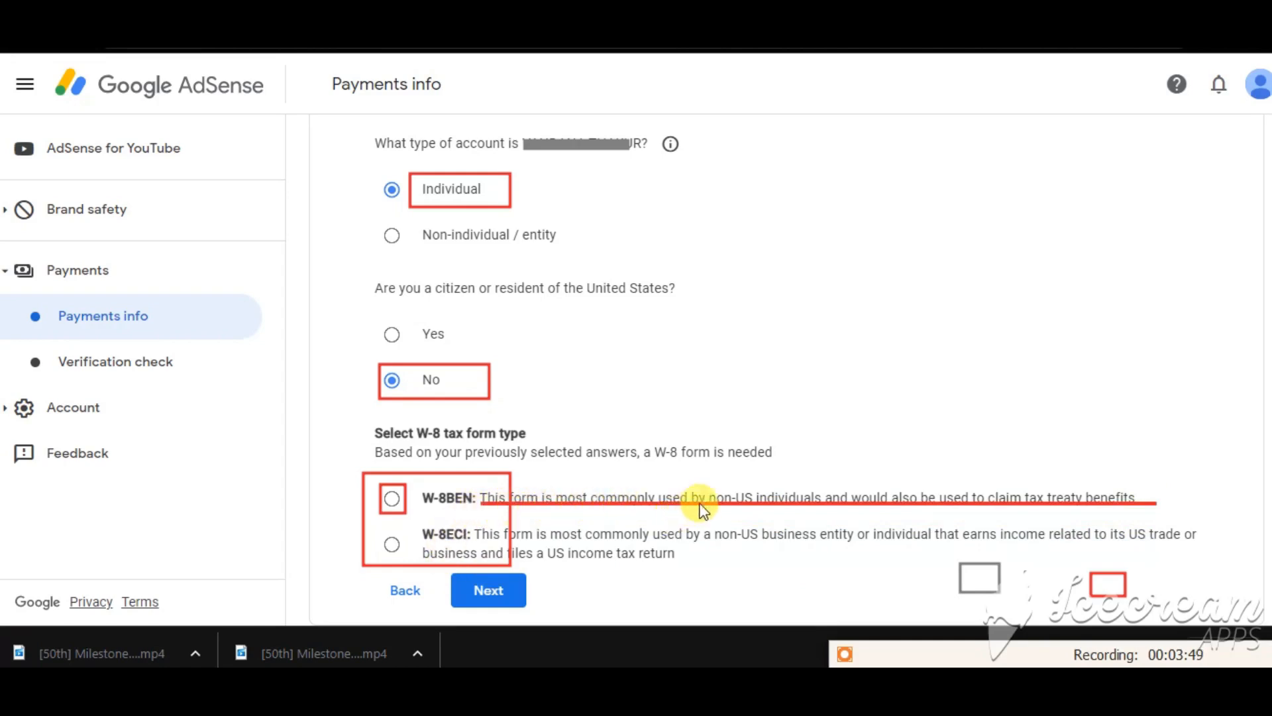
{"action": "left_click_drag", "start_coordinate": [708, 474], "coordinate": [750, 510]}
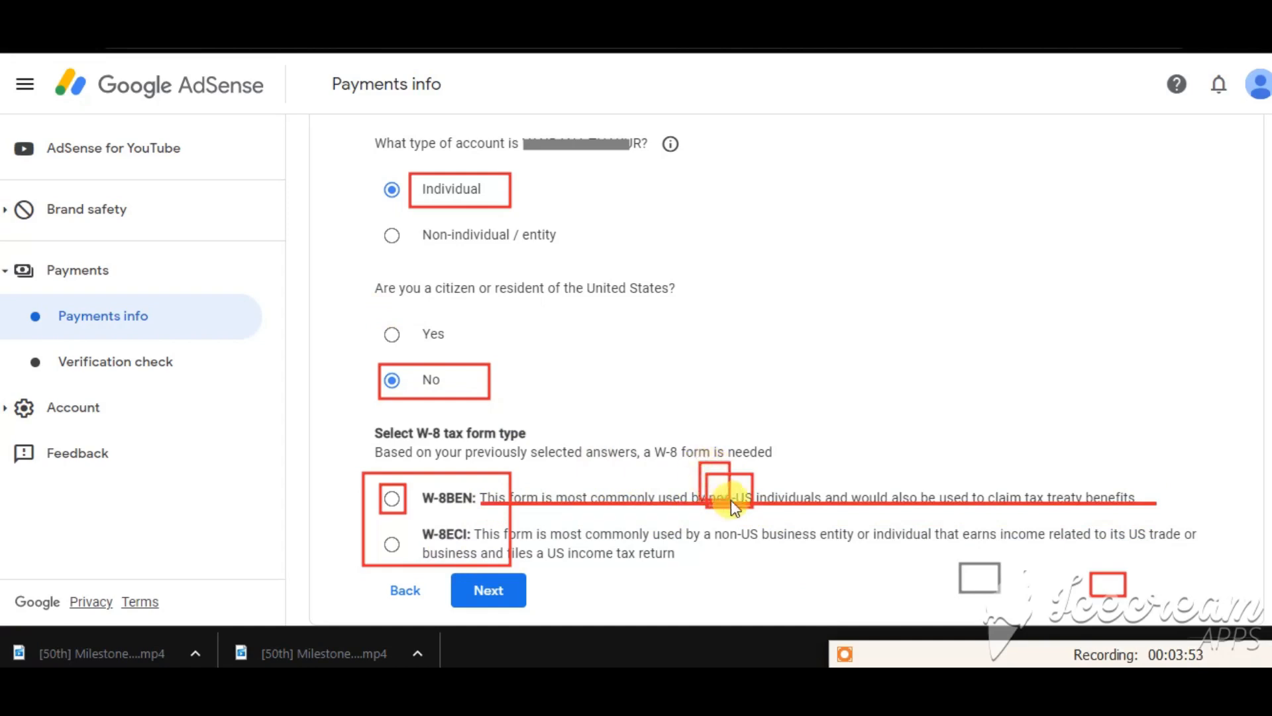
{"action": "mouse_move", "coordinate": [730, 500]}
{"action": "left_mouse_down"}
{"action": "mouse_move", "coordinate": [840, 514]}
{"action": "mouse_move", "coordinate": [818, 515]}
{"action": "left_mouse_up"}
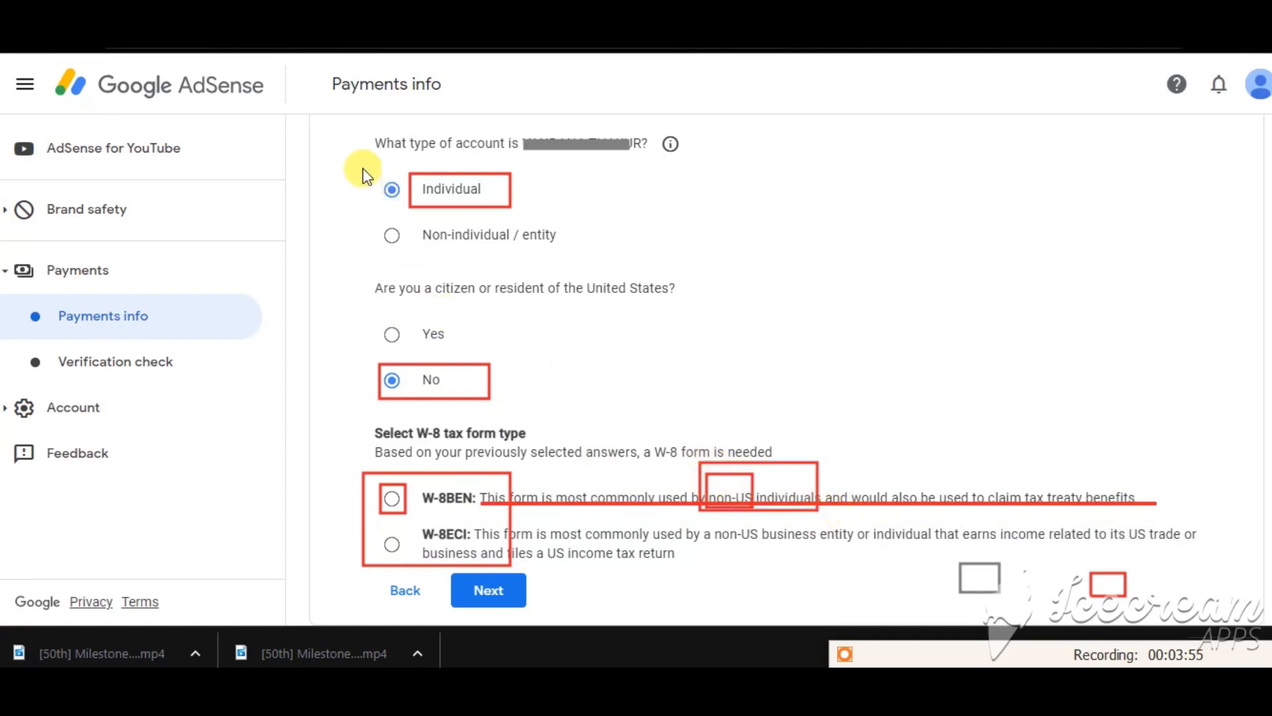
{"action": "left_click_drag", "start_coordinate": [360, 159], "coordinate": [532, 211]}
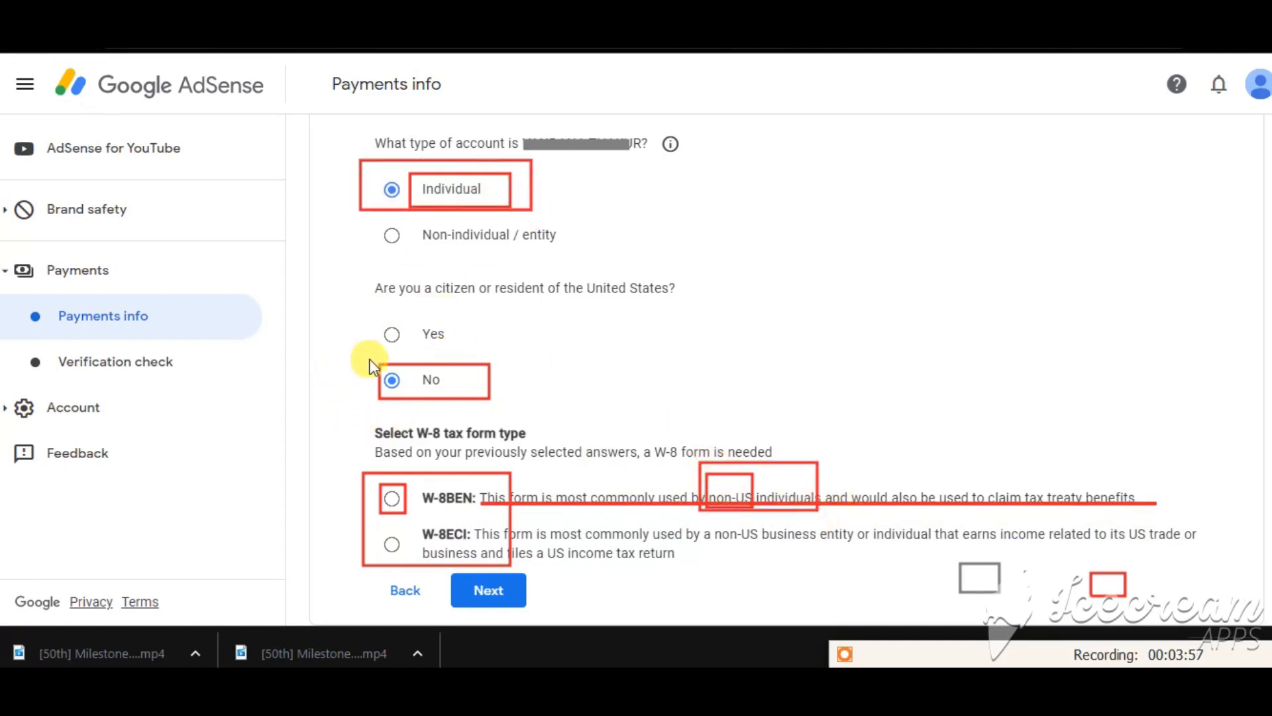
{"action": "left_click_drag", "start_coordinate": [365, 355], "coordinate": [499, 400]}
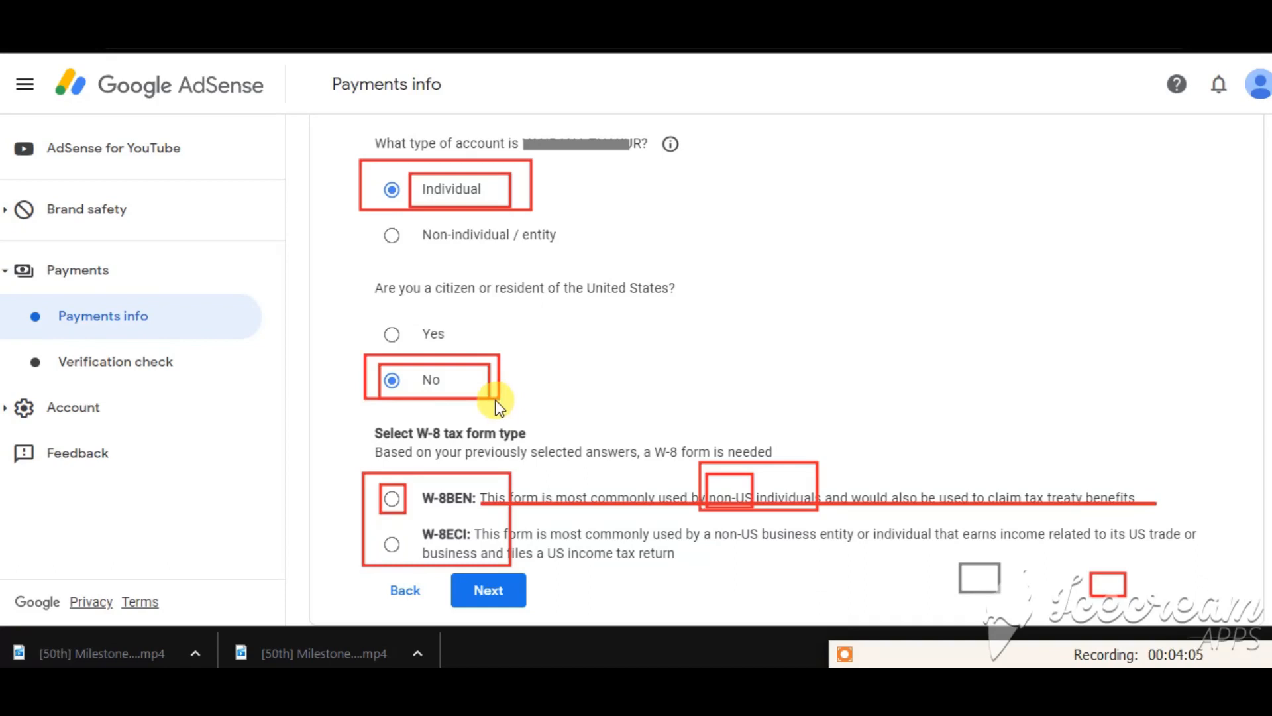
Outline the W-8BEN choice in red once more and clear all the drawn markings from the page.
{"action": "left_click_drag", "start_coordinate": [375, 478], "coordinate": [404, 518]}
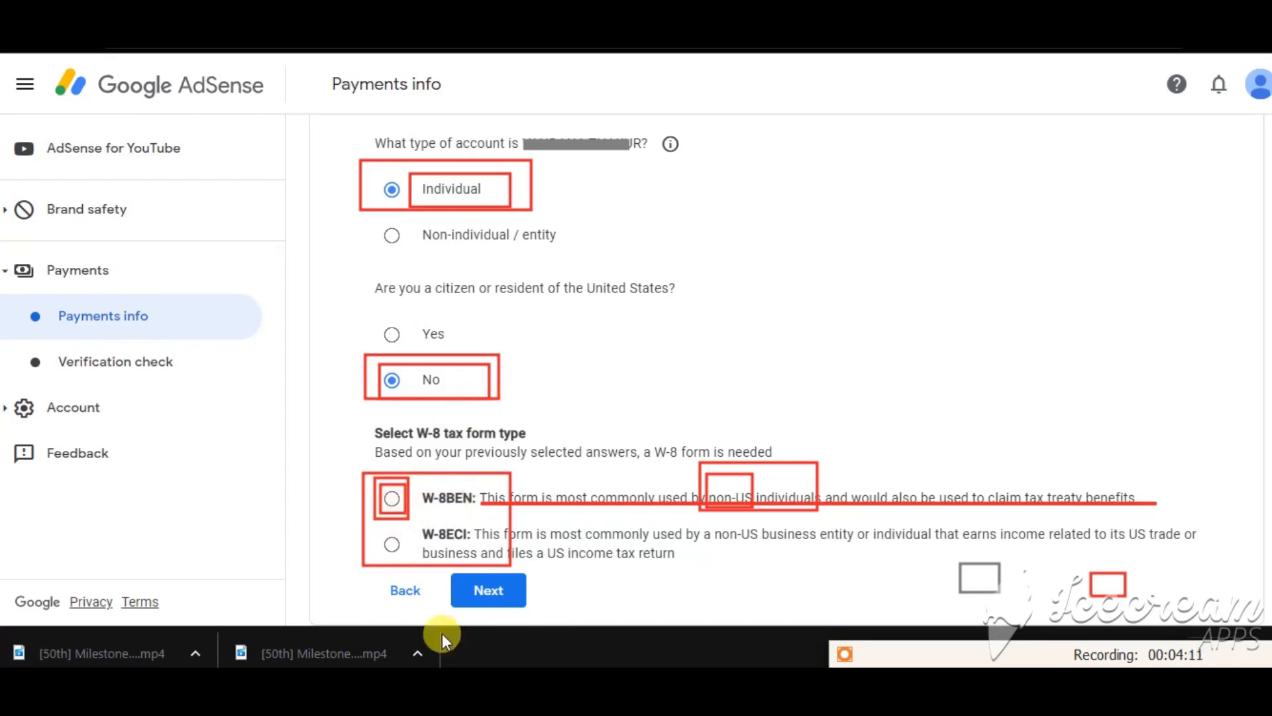
{"action": "key", "text": "Escape"}
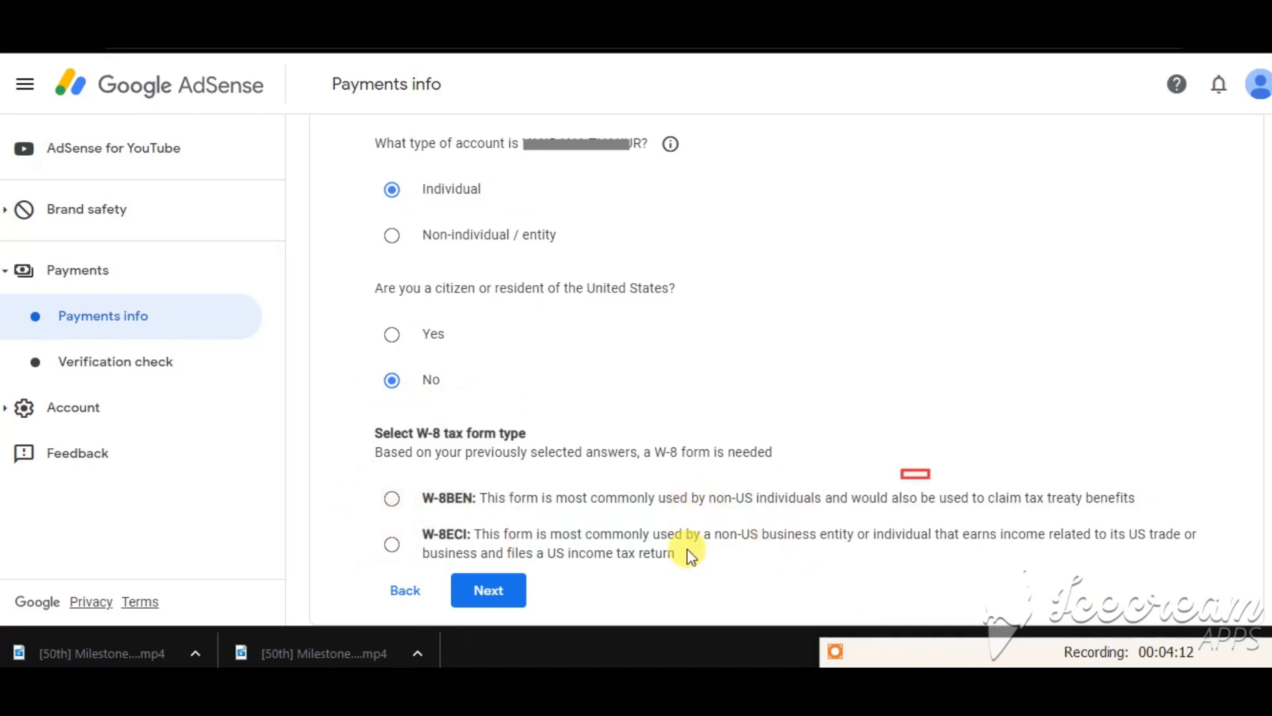
Outline in red "non-US business entity" in the W-8ECI description, the Individual and Non-individual / entity choices, and both W-8 form choices.
{"action": "mouse_move", "coordinate": [730, 538]}
{"action": "left_mouse_down"}
{"action": "mouse_move", "coordinate": [803, 554]}
{"action": "mouse_move", "coordinate": [858, 547]}
{"action": "left_mouse_up"}
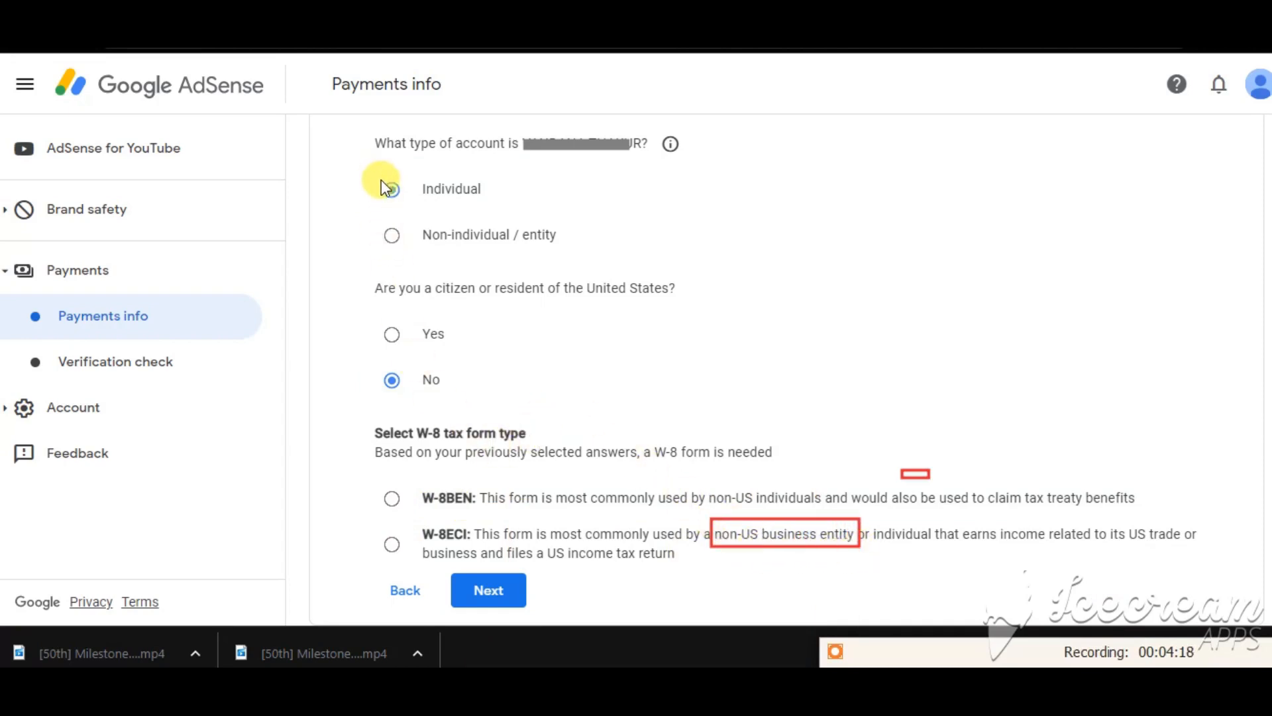
{"action": "left_click_drag", "start_coordinate": [380, 178], "coordinate": [498, 213]}
{"action": "left_click_drag", "start_coordinate": [412, 223], "coordinate": [563, 257]}
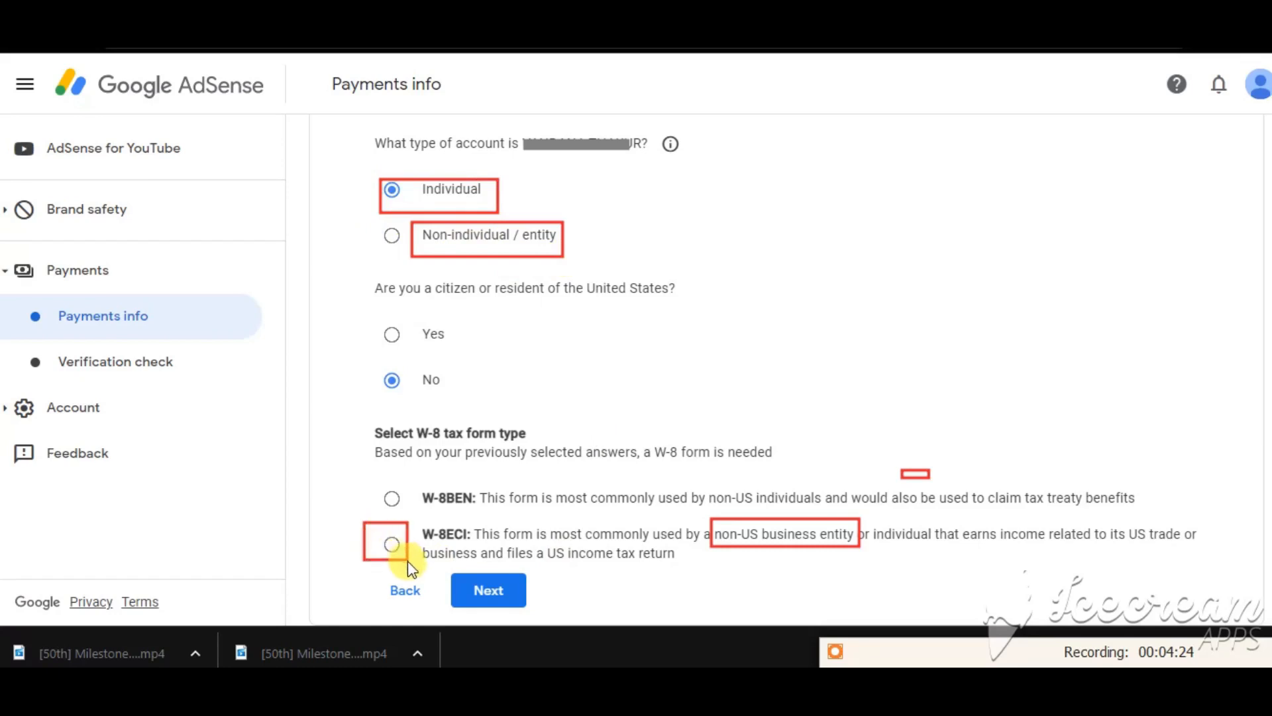
{"action": "left_click_drag", "start_coordinate": [388, 508], "coordinate": [408, 511]}
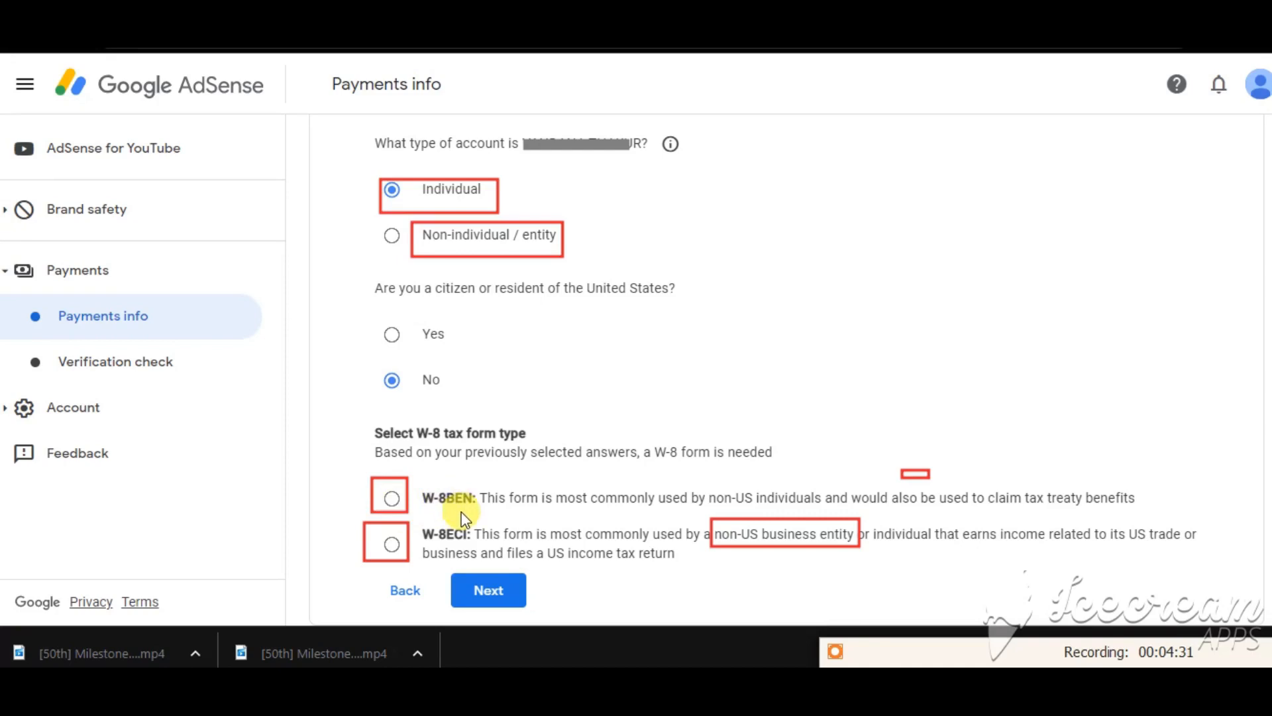
Clear the red markings and select W-8BEN as the W-8 tax form type.
{"action": "key", "text": "Escape"}
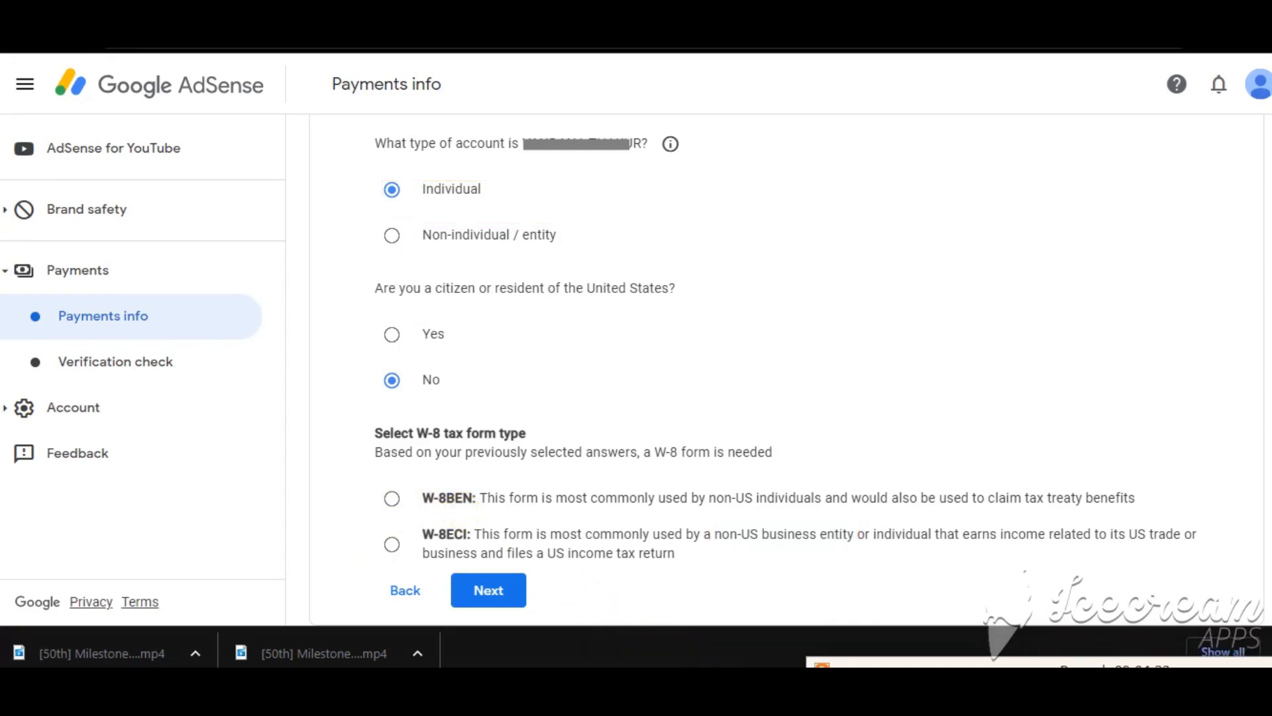
{"action": "left_click", "coordinate": [392, 498]}
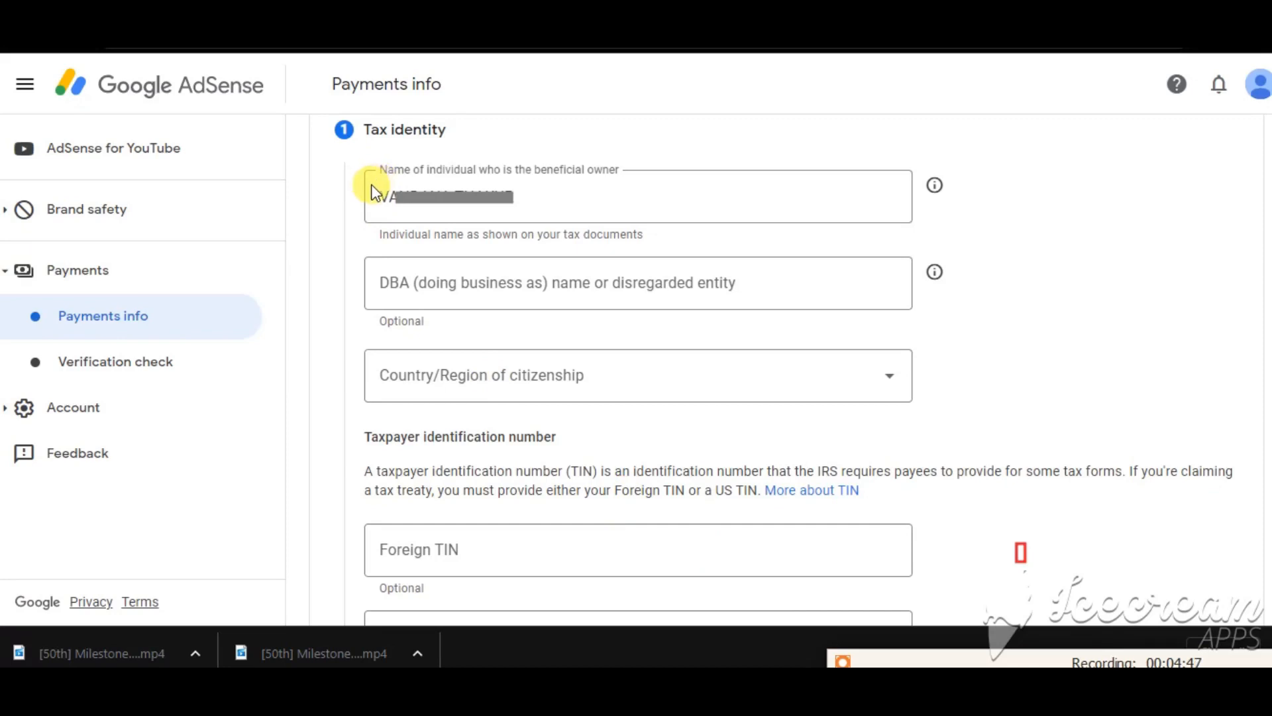
Outline in red the beneficial owner's name and, repeatedly, the optional DBA name field under Tax identity.
{"action": "mouse_move", "coordinate": [370, 175]}
{"action": "left_mouse_down"}
{"action": "mouse_move", "coordinate": [498, 217]}
{"action": "mouse_move", "coordinate": [596, 217]}
{"action": "left_mouse_up"}
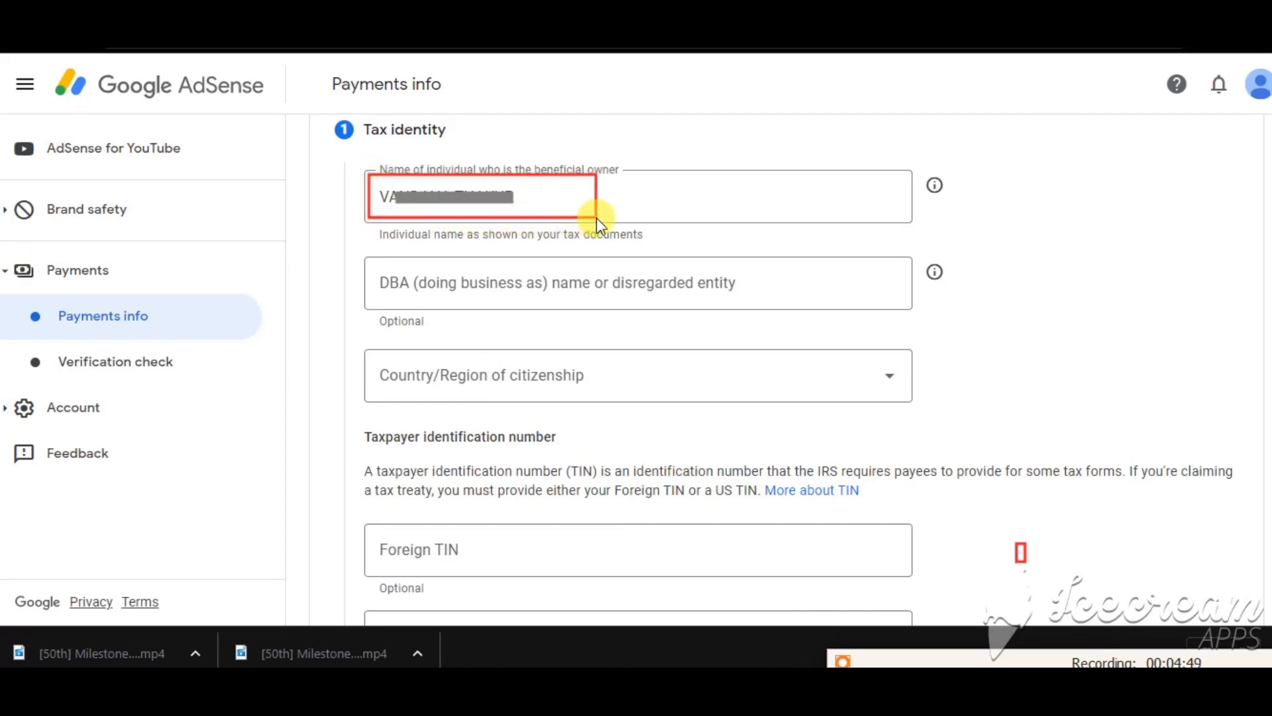
{"action": "mouse_move", "coordinate": [373, 257]}
{"action": "left_mouse_down"}
{"action": "mouse_move", "coordinate": [446, 319]}
{"action": "mouse_move", "coordinate": [768, 303]}
{"action": "left_mouse_up"}
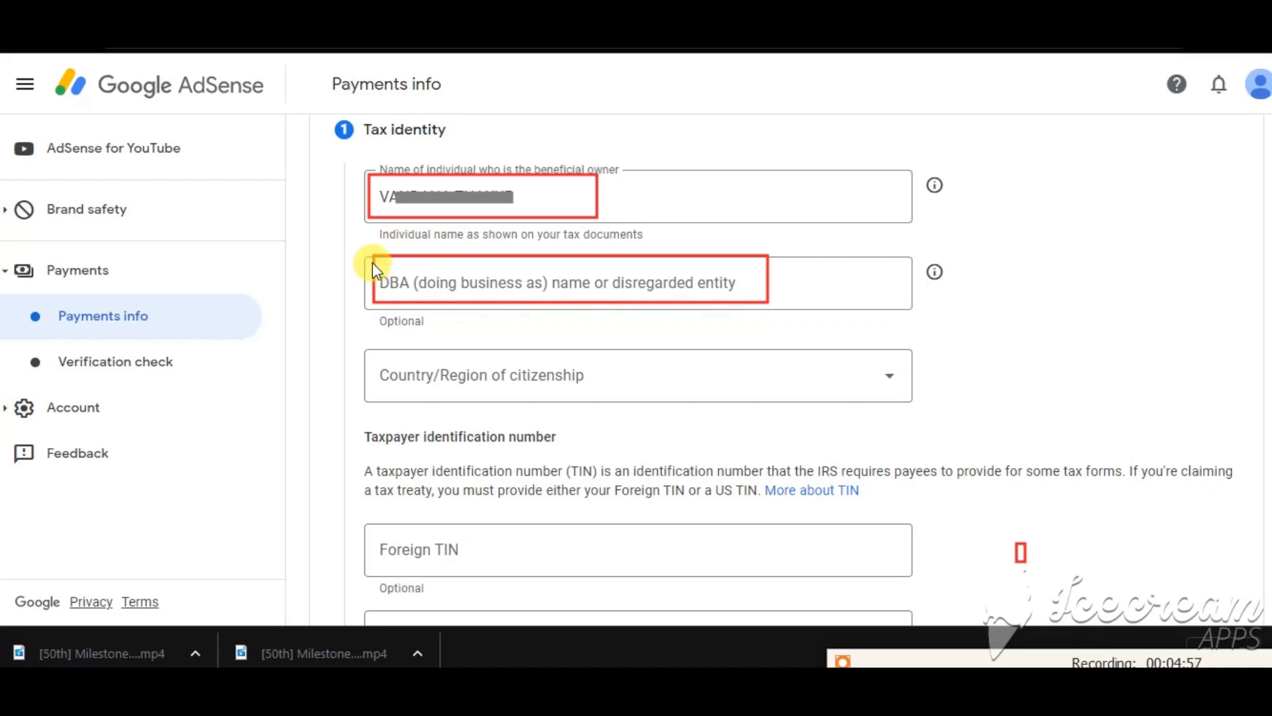
{"action": "mouse_move", "coordinate": [373, 260]}
{"action": "left_mouse_down"}
{"action": "mouse_move", "coordinate": [420, 298]}
{"action": "mouse_move", "coordinate": [767, 304]}
{"action": "left_mouse_up"}
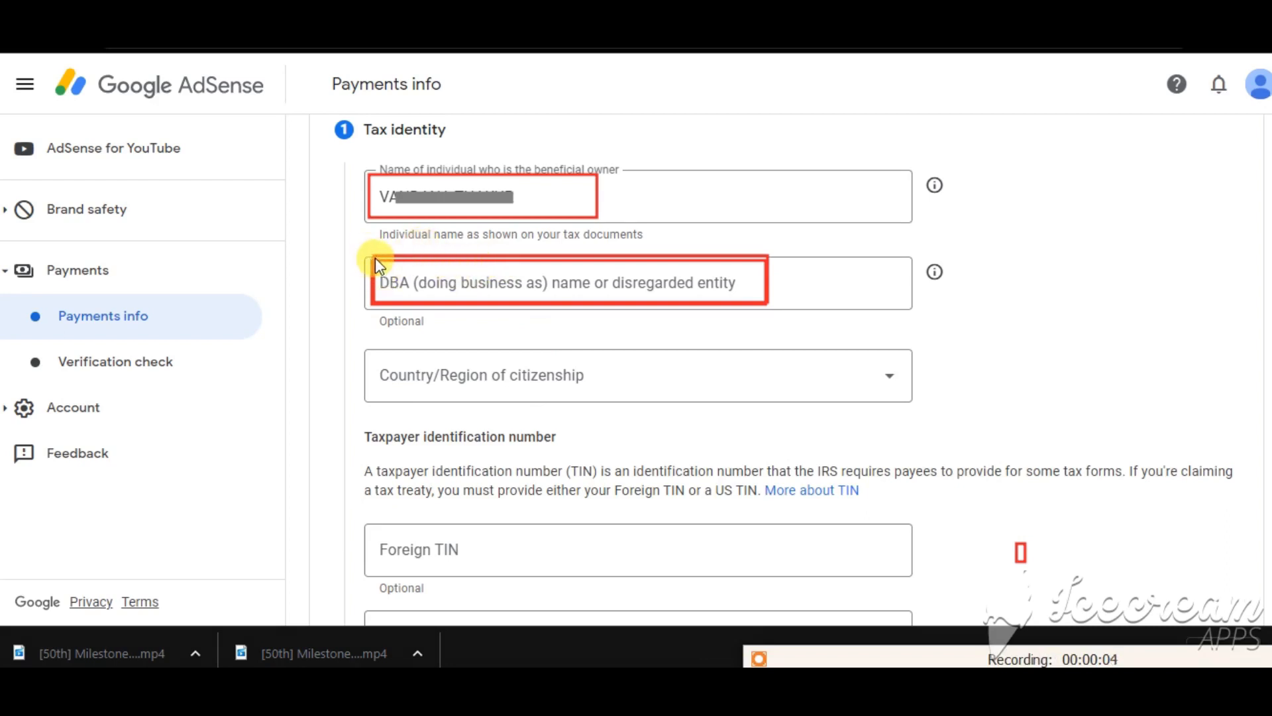
{"action": "mouse_move", "coordinate": [375, 257]}
{"action": "left_mouse_down"}
{"action": "mouse_move", "coordinate": [691, 313]}
{"action": "mouse_move", "coordinate": [761, 298]}
{"action": "mouse_move", "coordinate": [770, 310]}
{"action": "left_mouse_up"}
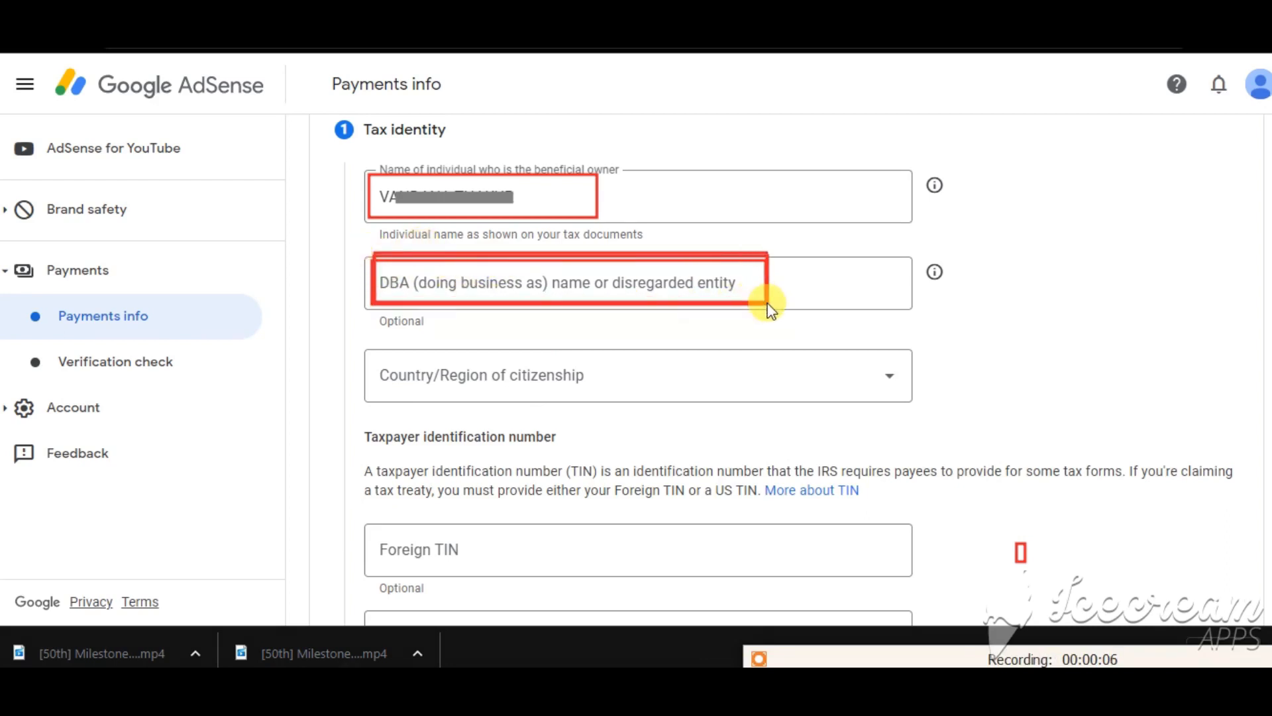
Outline the Country/Region of citizenship field and its arrow in red, and set the citizenship to India.
{"action": "mouse_move", "coordinate": [375, 352]}
{"action": "left_mouse_down"}
{"action": "mouse_move", "coordinate": [542, 405]}
{"action": "mouse_move", "coordinate": [633, 399]}
{"action": "left_mouse_up"}
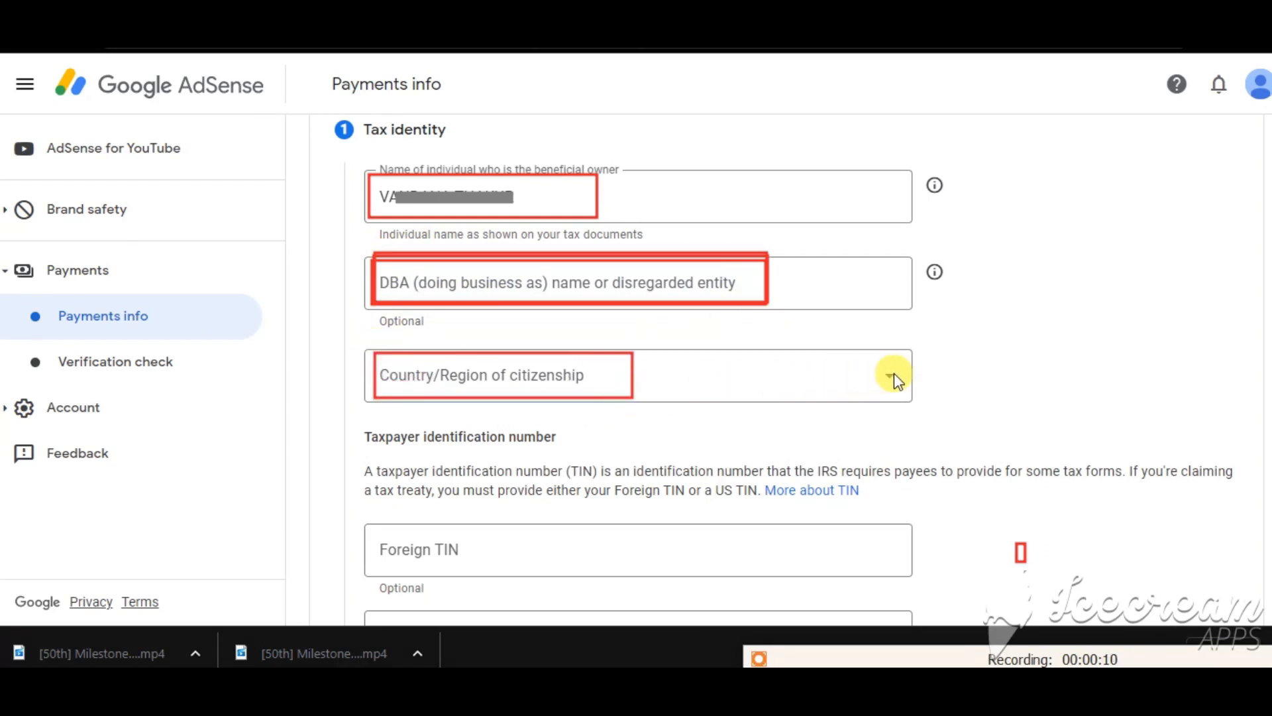
{"action": "left_click_drag", "start_coordinate": [872, 364], "coordinate": [917, 407]}
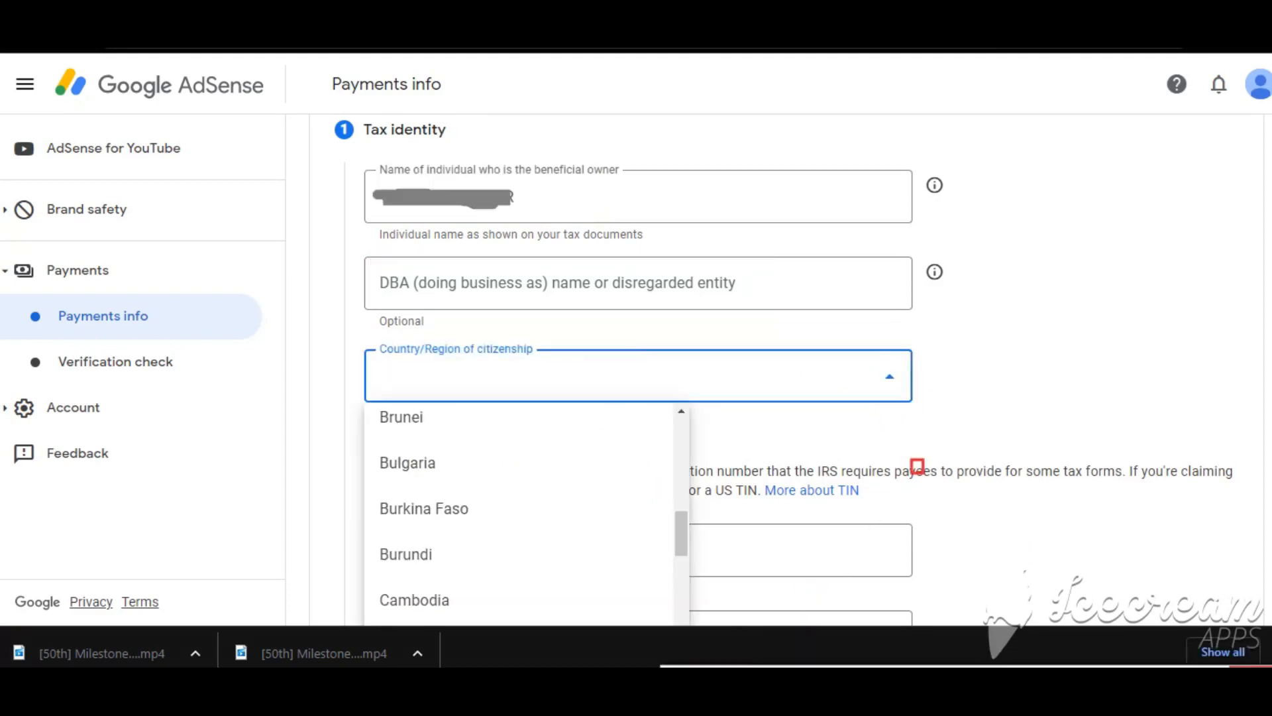
{"action": "scroll", "coordinate": [490, 520], "scroll_direction": "down", "scroll_amount": 20}
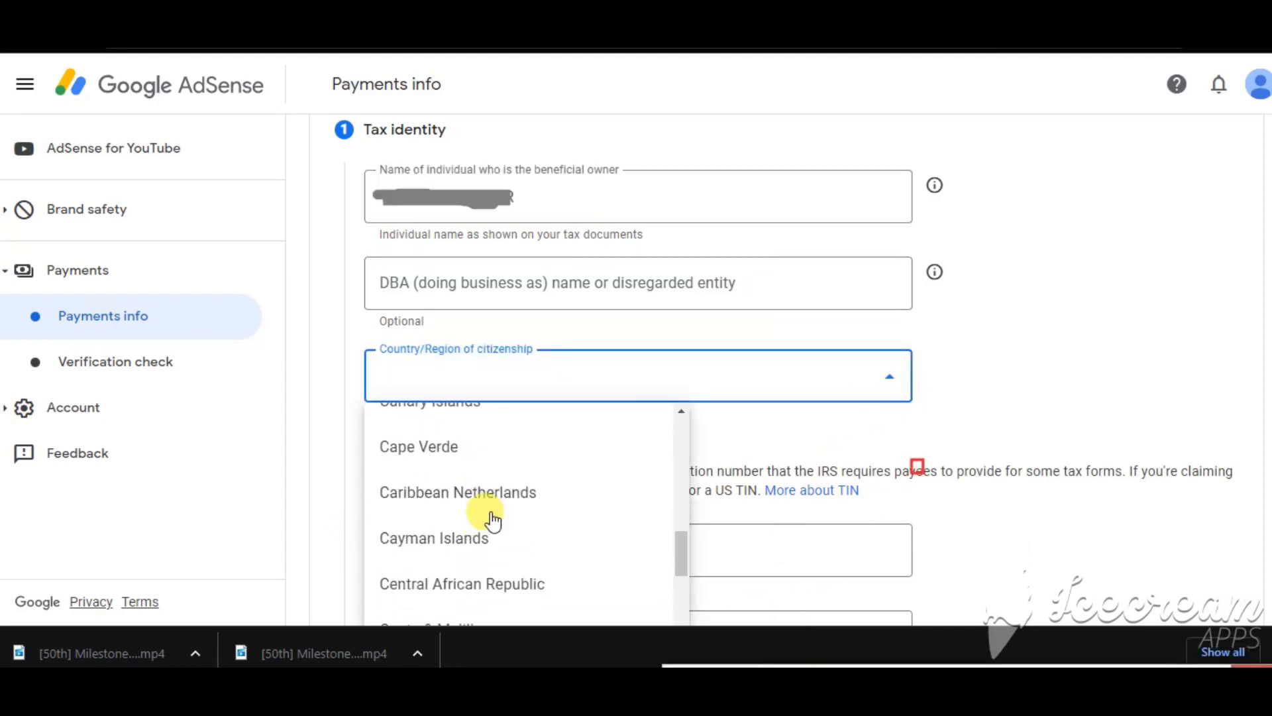
{"action": "scroll", "coordinate": [491, 527], "scroll_direction": "down", "scroll_amount": 18}
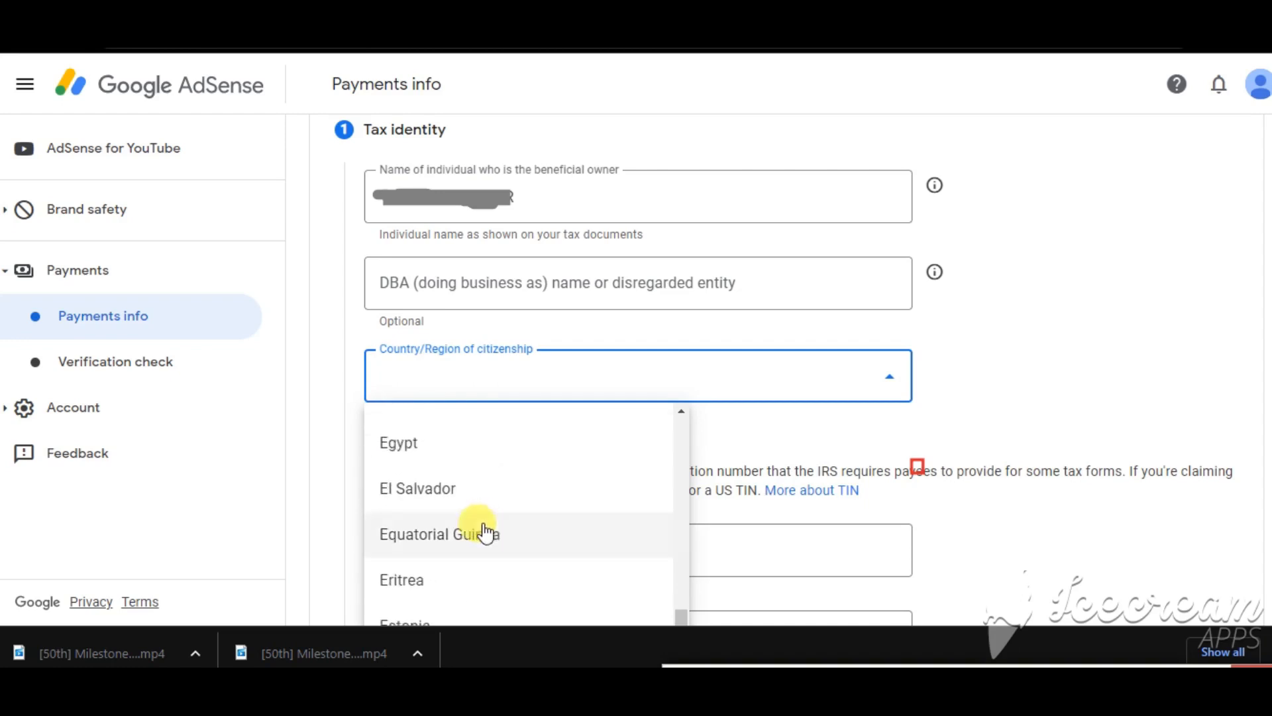
{"action": "scroll", "coordinate": [473, 541], "scroll_direction": "down", "scroll_amount": 10}
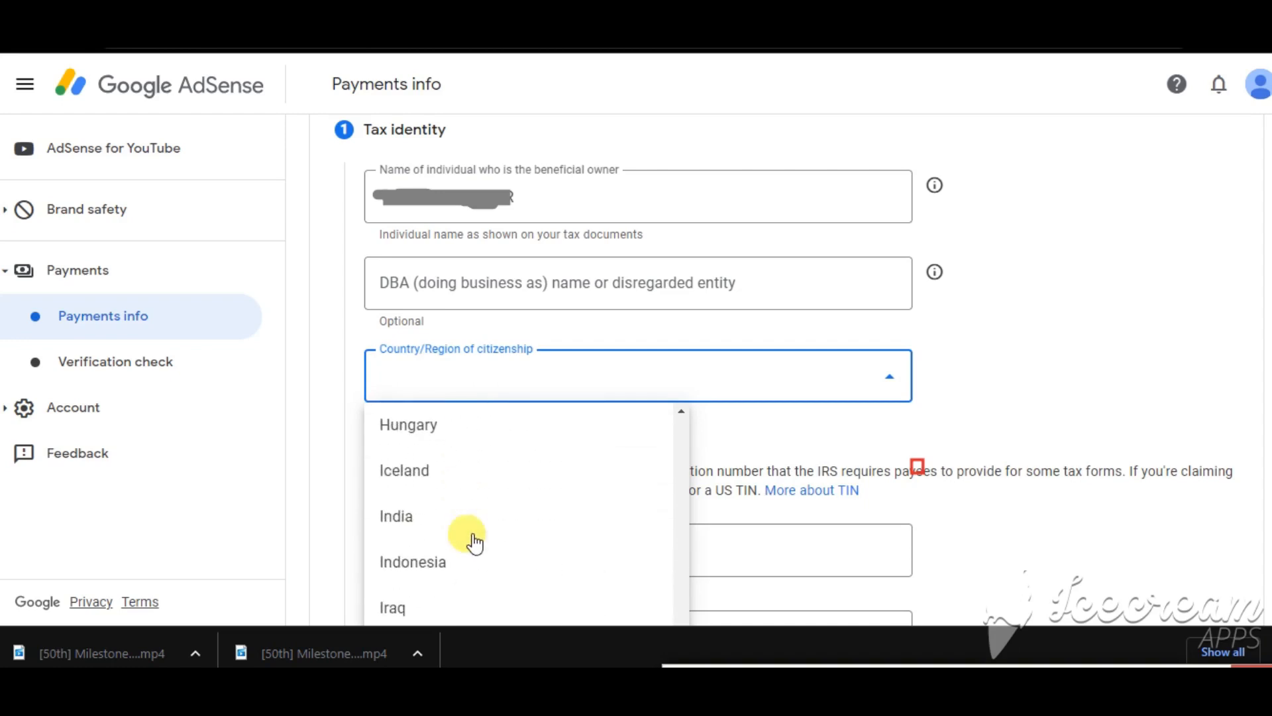
{"action": "left_click", "coordinate": [394, 517]}
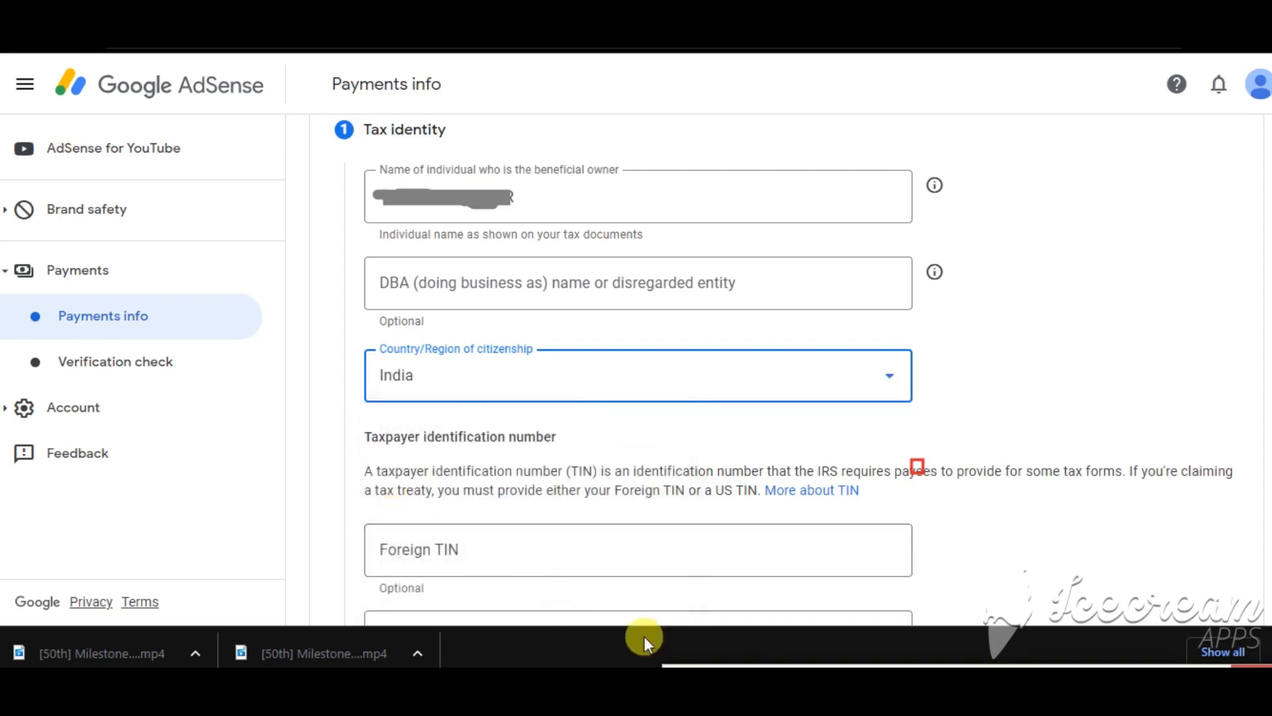
Outline in red the Taxpayer identification number explanation, the Foreign TIN field and the US ITIN or SSN field.
{"action": "scroll", "coordinate": [429, 321], "scroll_direction": "down", "scroll_amount": 4}
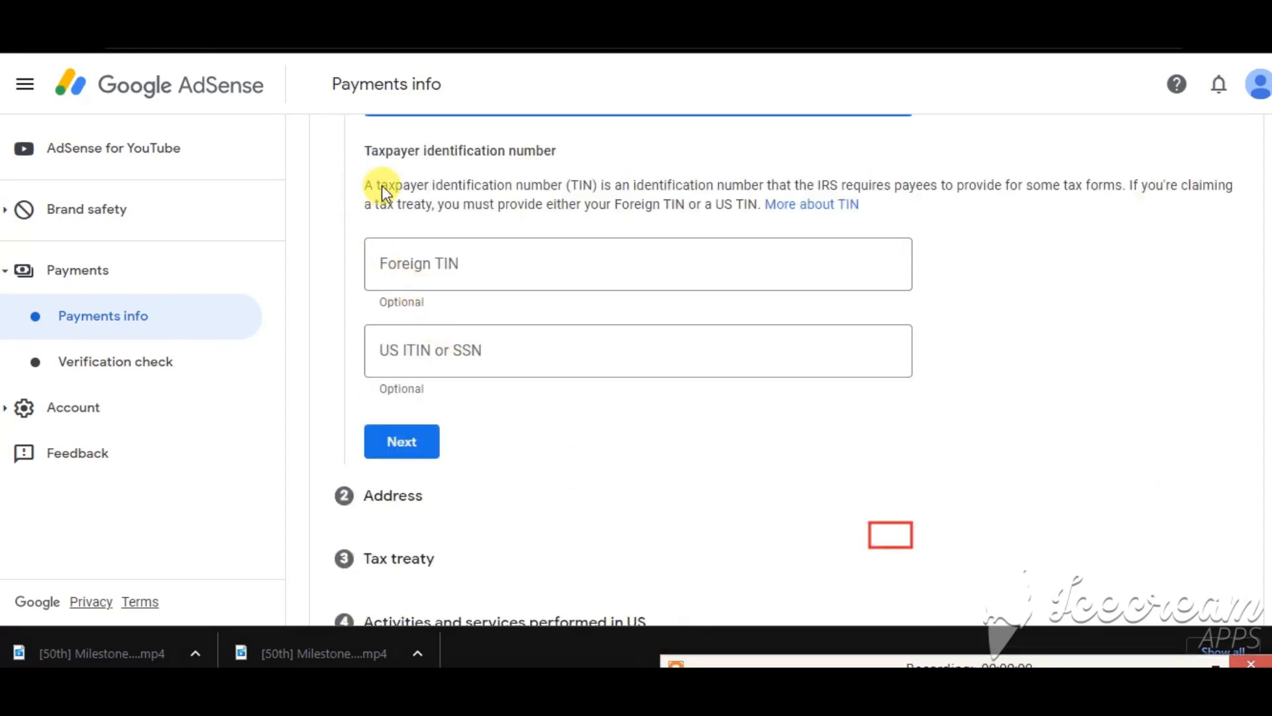
{"action": "mouse_move", "coordinate": [355, 142]}
{"action": "left_mouse_down"}
{"action": "mouse_move", "coordinate": [468, 208]}
{"action": "mouse_move", "coordinate": [1122, 212]}
{"action": "mouse_move", "coordinate": [1258, 228]}
{"action": "mouse_move", "coordinate": [1247, 228]}
{"action": "left_mouse_up"}
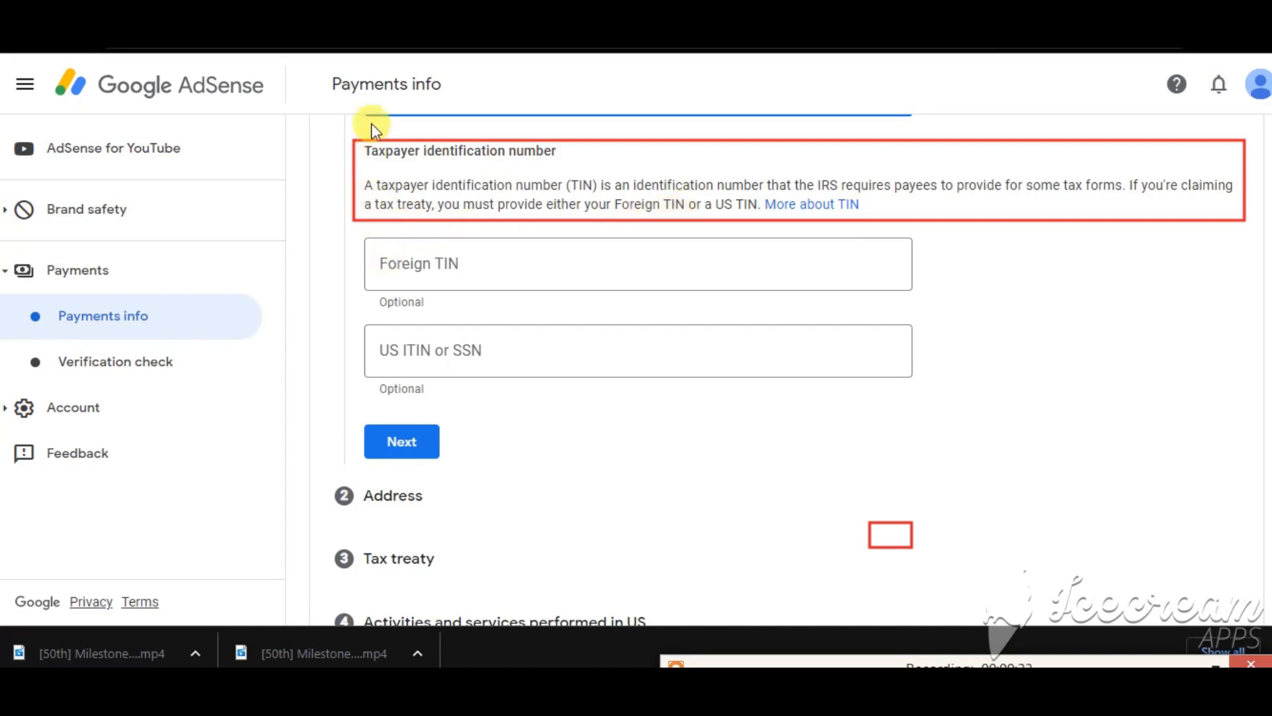
{"action": "mouse_move", "coordinate": [371, 240]}
{"action": "left_mouse_down"}
{"action": "mouse_move", "coordinate": [428, 308]}
{"action": "mouse_move", "coordinate": [531, 293]}
{"action": "mouse_move", "coordinate": [820, 297]}
{"action": "left_mouse_up"}
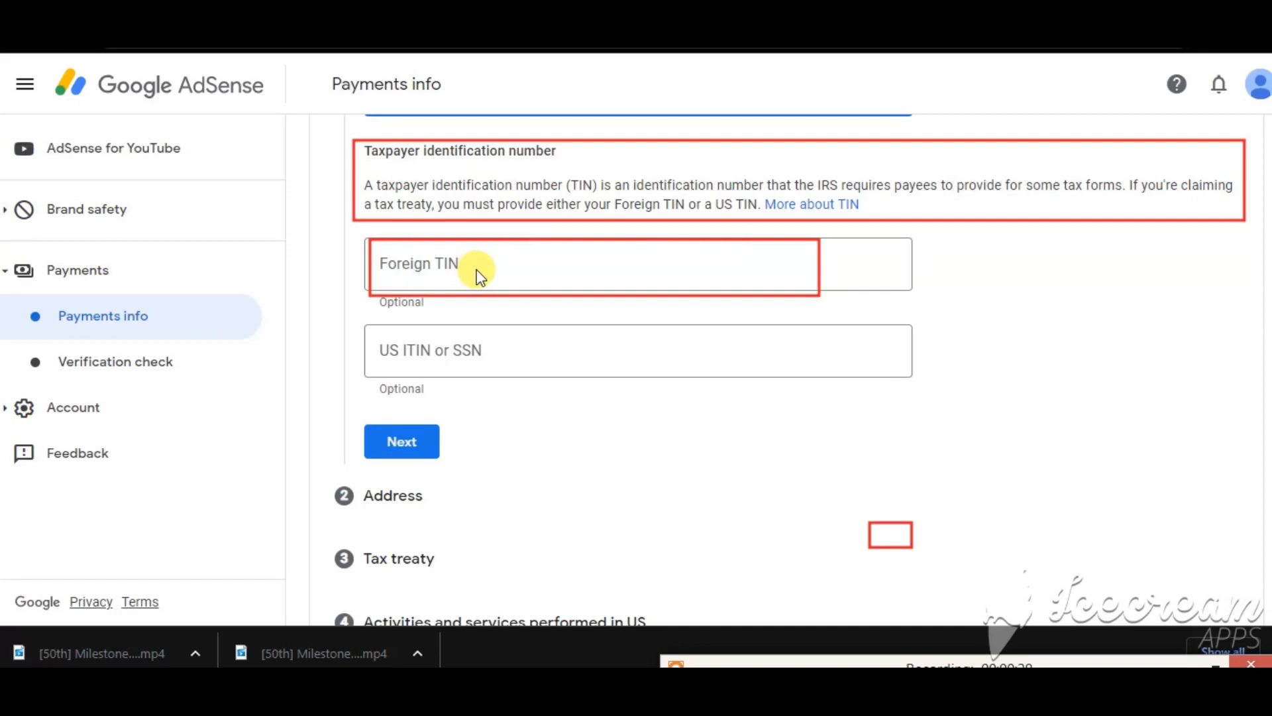
{"action": "left_click_drag", "start_coordinate": [375, 328], "coordinate": [549, 367]}
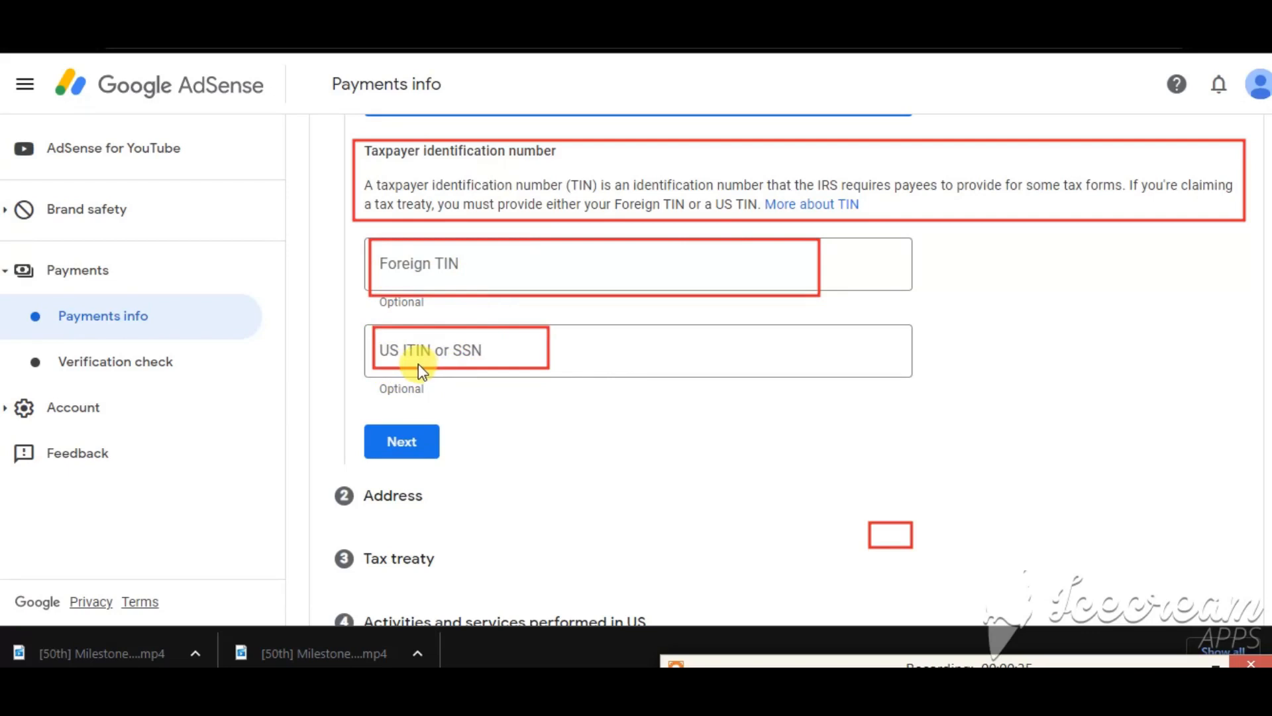
Outline the Foreign TIN field again and box "(TIN)" in the taxpayer identification number explanation.
{"action": "mouse_move", "coordinate": [375, 241]}
{"action": "left_mouse_down"}
{"action": "mouse_move", "coordinate": [441, 274]}
{"action": "mouse_move", "coordinate": [821, 295]}
{"action": "mouse_move", "coordinate": [808, 295]}
{"action": "left_mouse_up"}
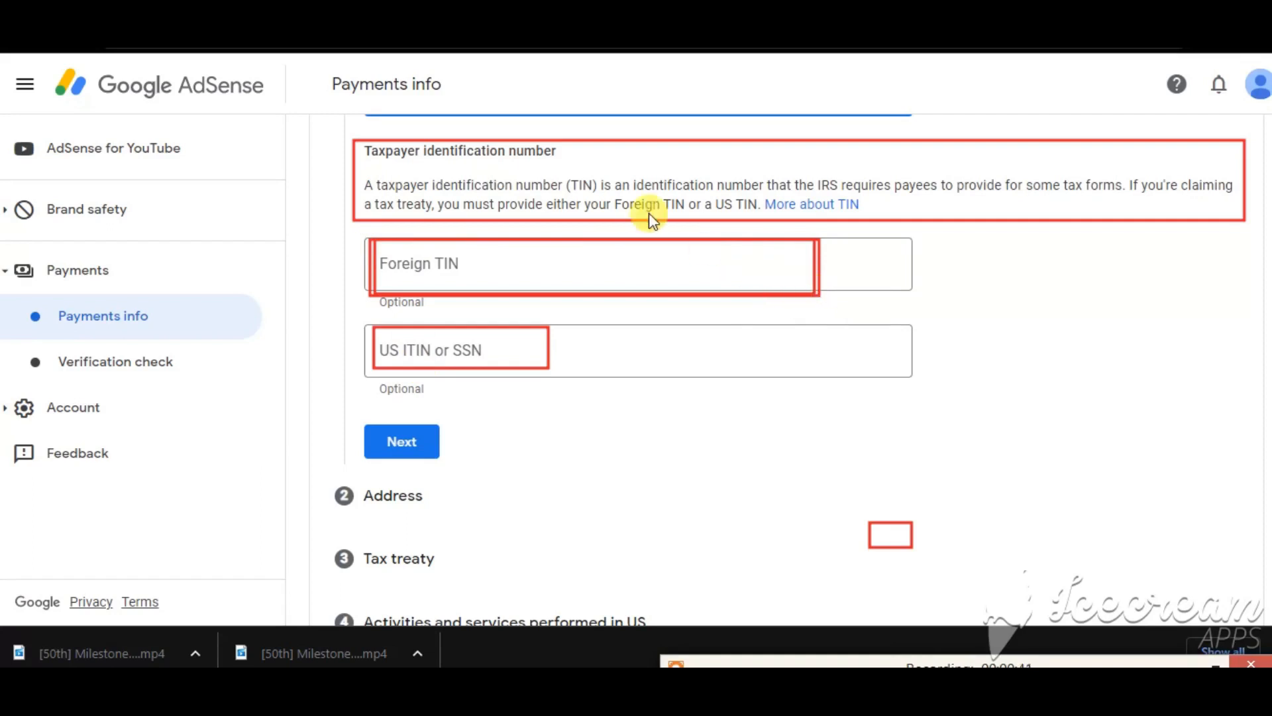
{"action": "left_click_drag", "start_coordinate": [564, 168], "coordinate": [608, 198]}
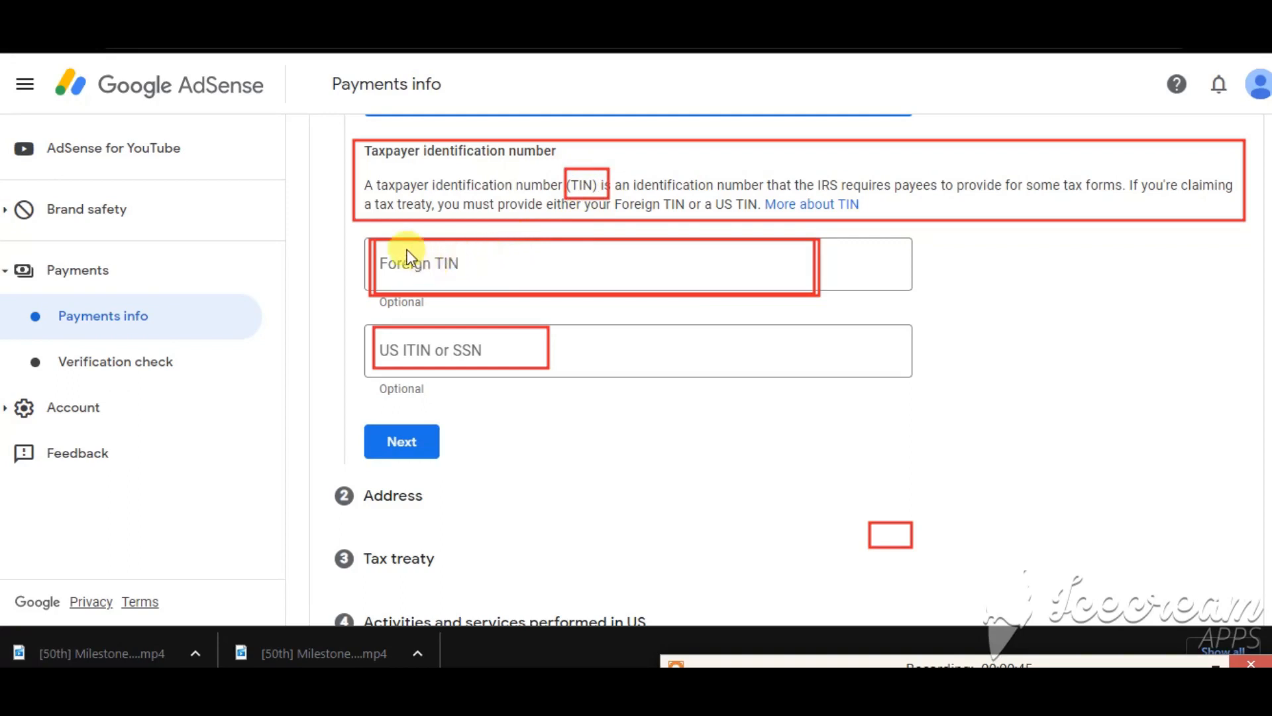
{"action": "mouse_move", "coordinate": [383, 245]}
{"action": "left_mouse_down"}
{"action": "mouse_move", "coordinate": [420, 276]}
{"action": "mouse_move", "coordinate": [787, 285]}
{"action": "left_mouse_up"}
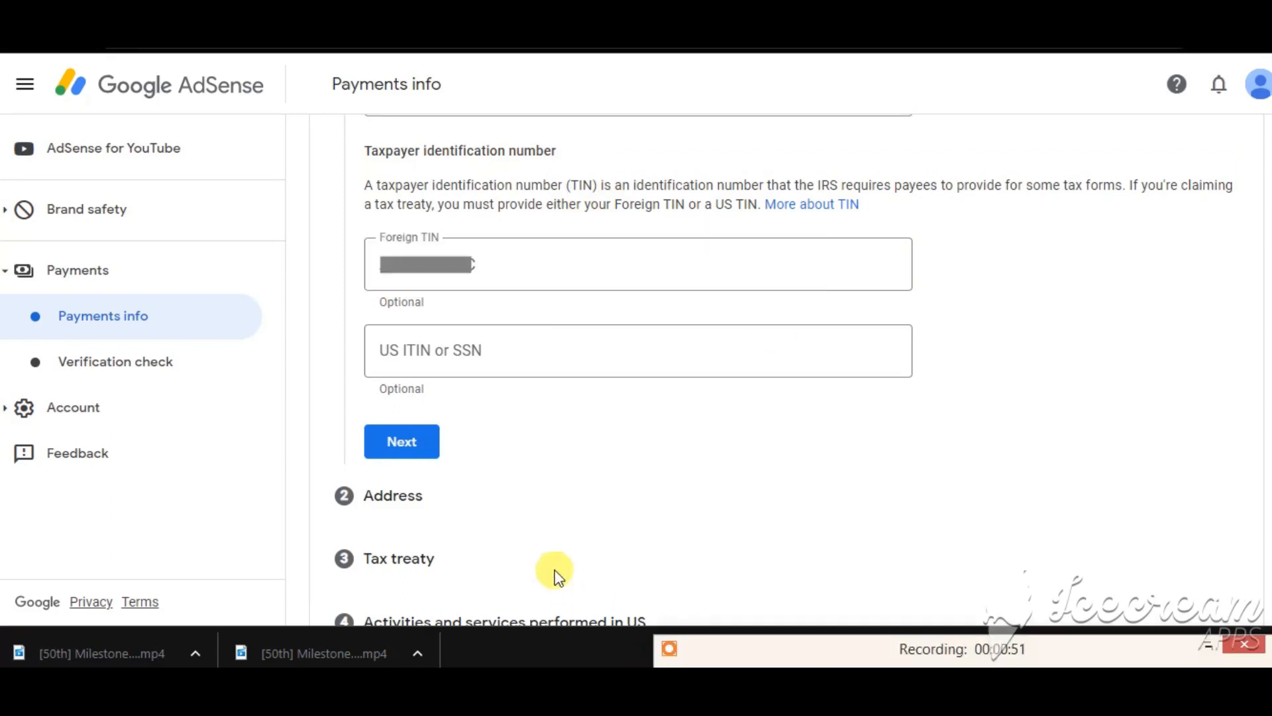
Outline in red the empty US ITIN or SSN field and the Next option below it.
{"action": "left_click_drag", "start_coordinate": [362, 324], "coordinate": [539, 376]}
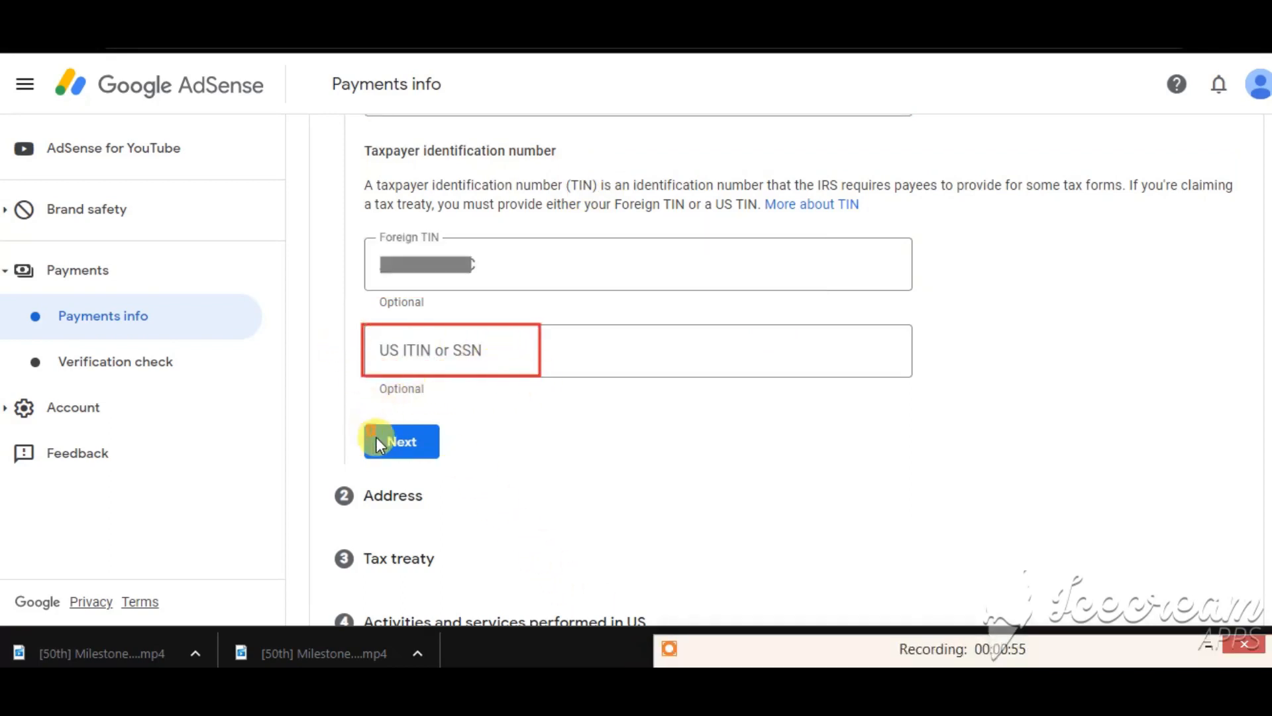
{"action": "left_click_drag", "start_coordinate": [365, 424], "coordinate": [434, 458]}
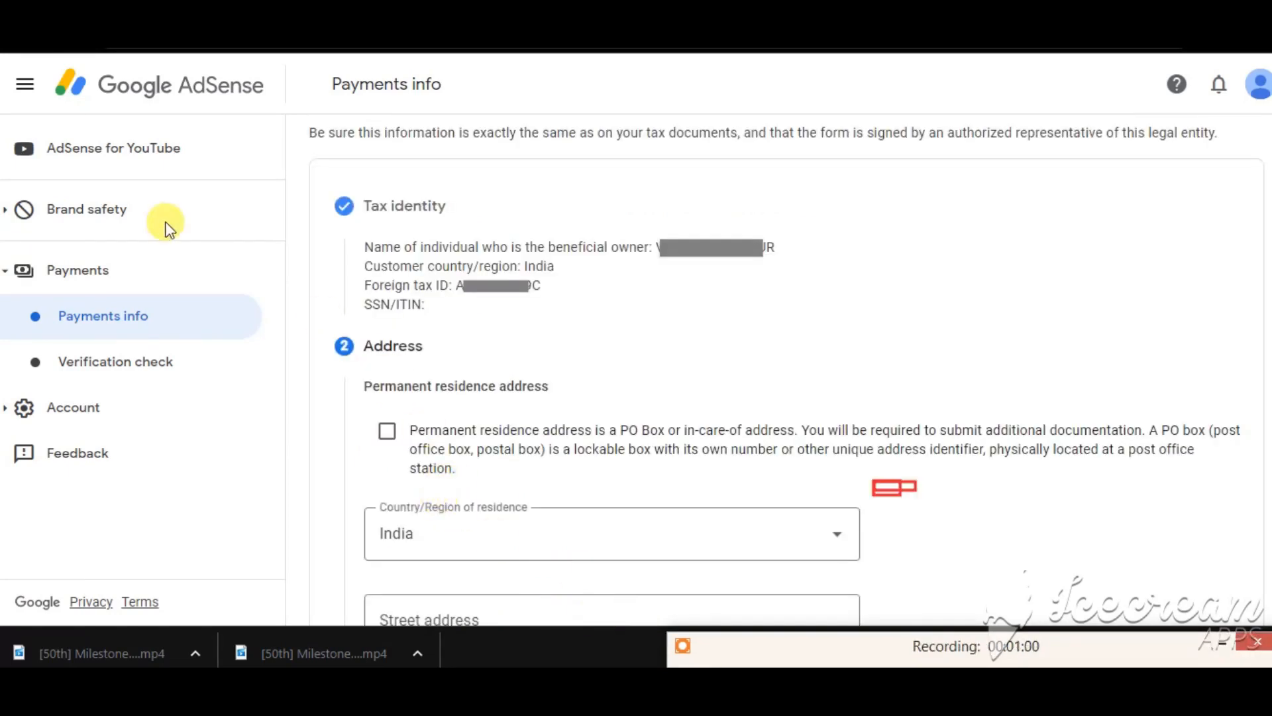
Outline in red the completed Tax identity summary, and box the foreign tax ID and the beneficial owner's name in it.
{"action": "mouse_move", "coordinate": [348, 237]}
{"action": "left_mouse_down"}
{"action": "mouse_move", "coordinate": [630, 320]}
{"action": "mouse_move", "coordinate": [797, 322]}
{"action": "left_mouse_up"}
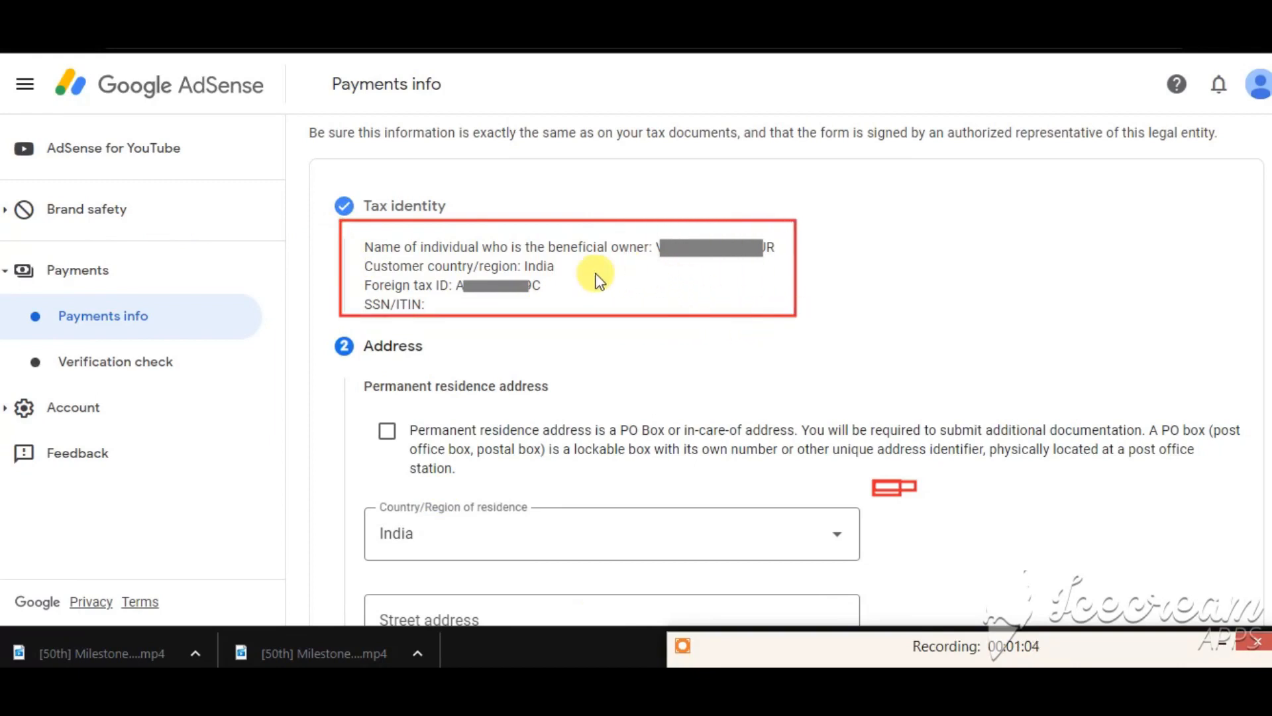
{"action": "mouse_move", "coordinate": [444, 279]}
{"action": "left_mouse_down"}
{"action": "mouse_move", "coordinate": [469, 296]}
{"action": "mouse_move", "coordinate": [553, 303]}
{"action": "left_mouse_up"}
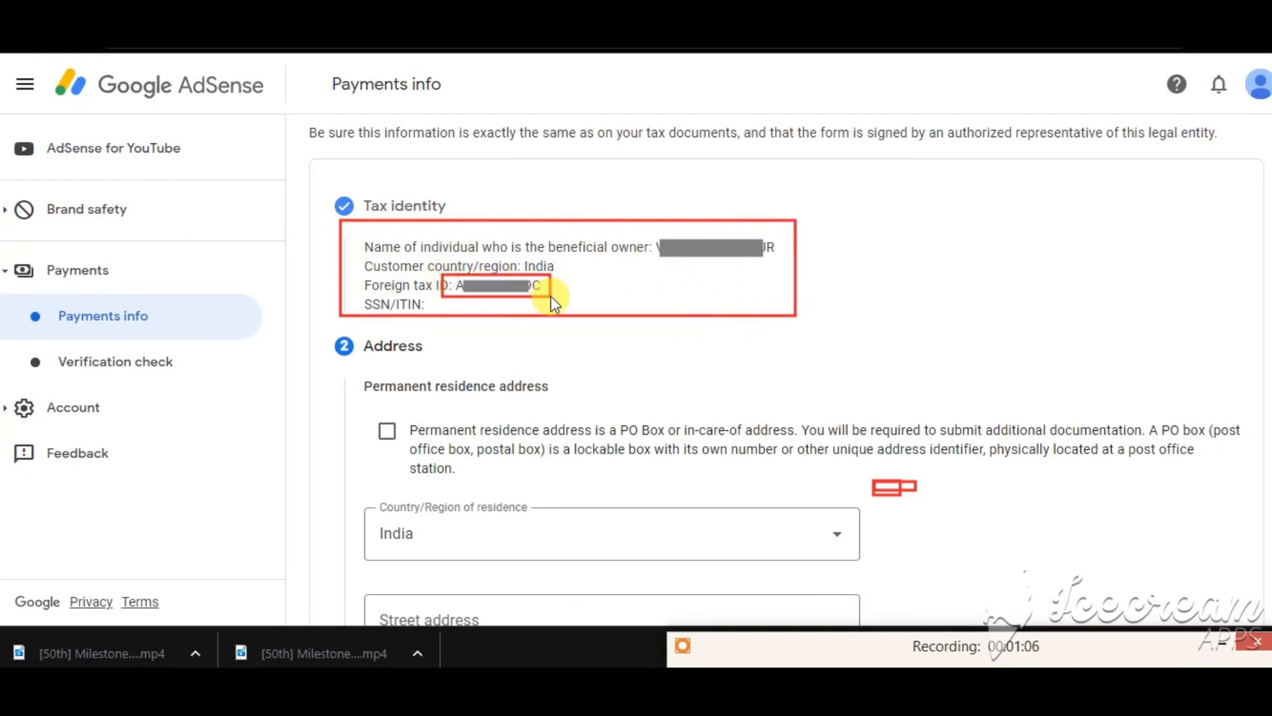
{"action": "mouse_move", "coordinate": [650, 232]}
{"action": "left_mouse_down"}
{"action": "mouse_move", "coordinate": [666, 248]}
{"action": "mouse_move", "coordinate": [783, 263]}
{"action": "left_mouse_up"}
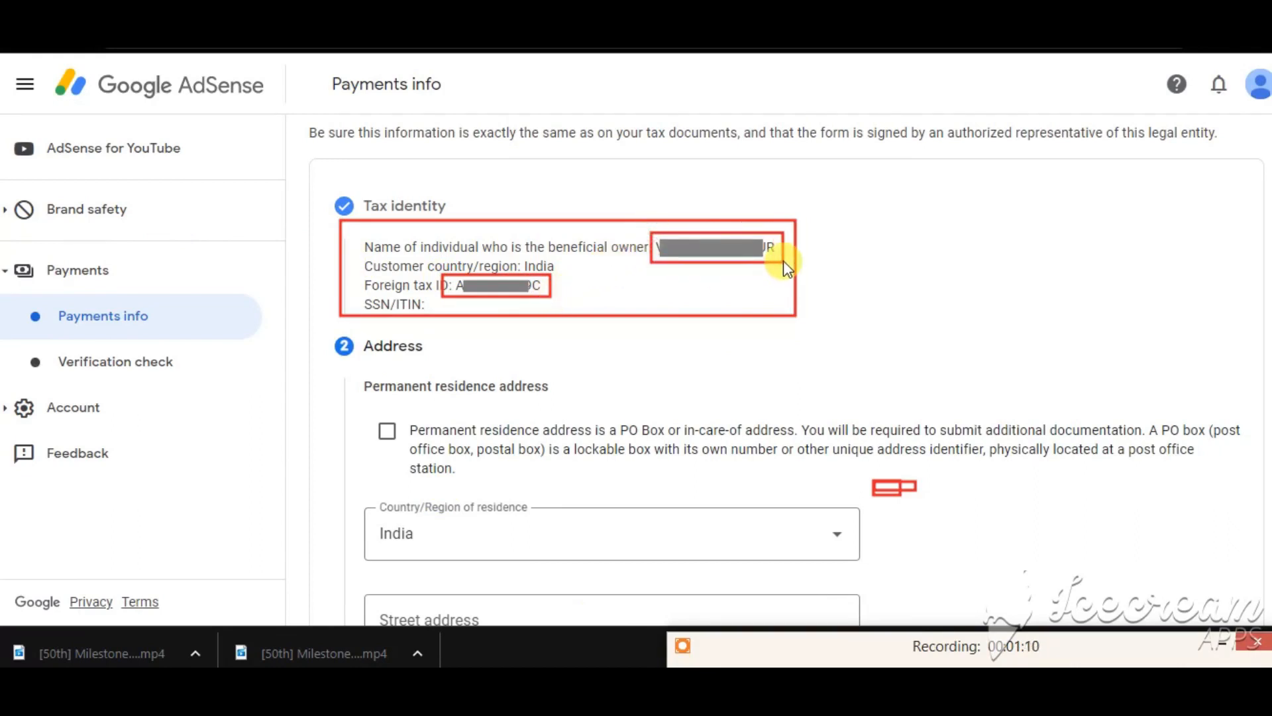
{"action": "left_click_drag", "start_coordinate": [449, 277], "coordinate": [550, 298]}
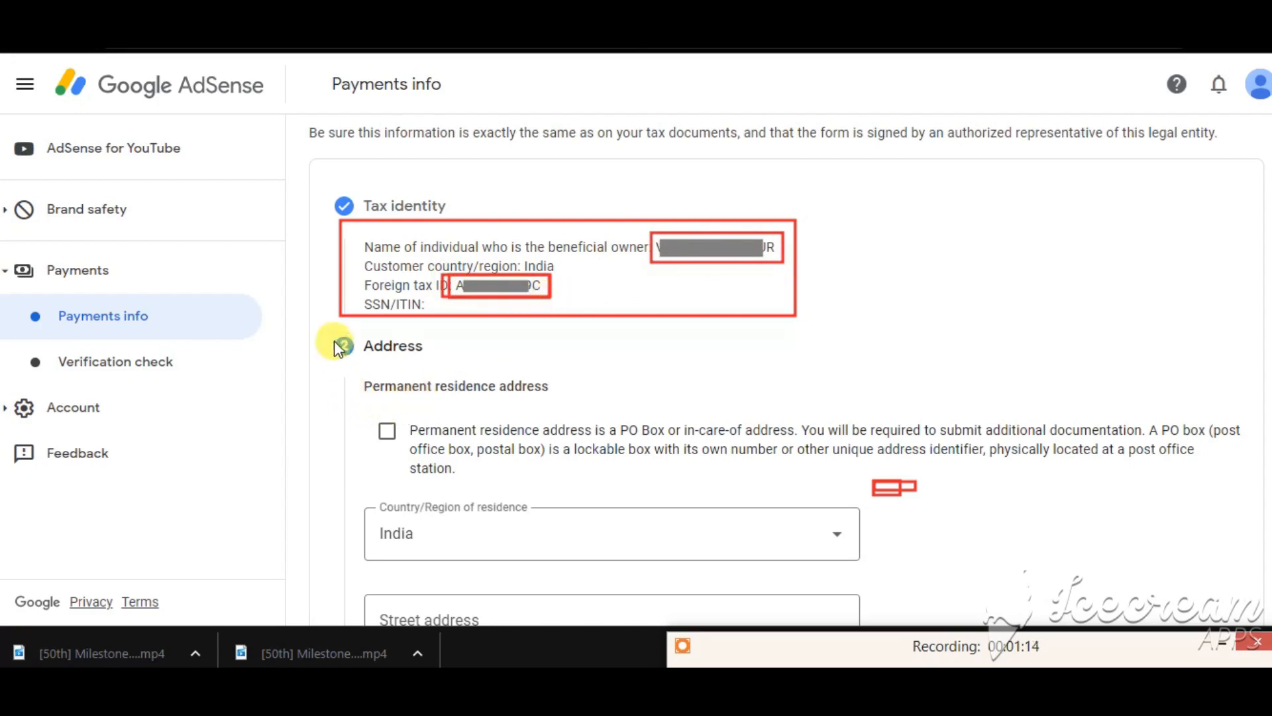
Outline in red the Address heading, the PO Box checkbox with key words in its description, and the Country/Region of residence field.
{"action": "mouse_move", "coordinate": [331, 329]}
{"action": "left_mouse_down"}
{"action": "mouse_move", "coordinate": [482, 382]}
{"action": "mouse_move", "coordinate": [575, 398]}
{"action": "left_mouse_up"}
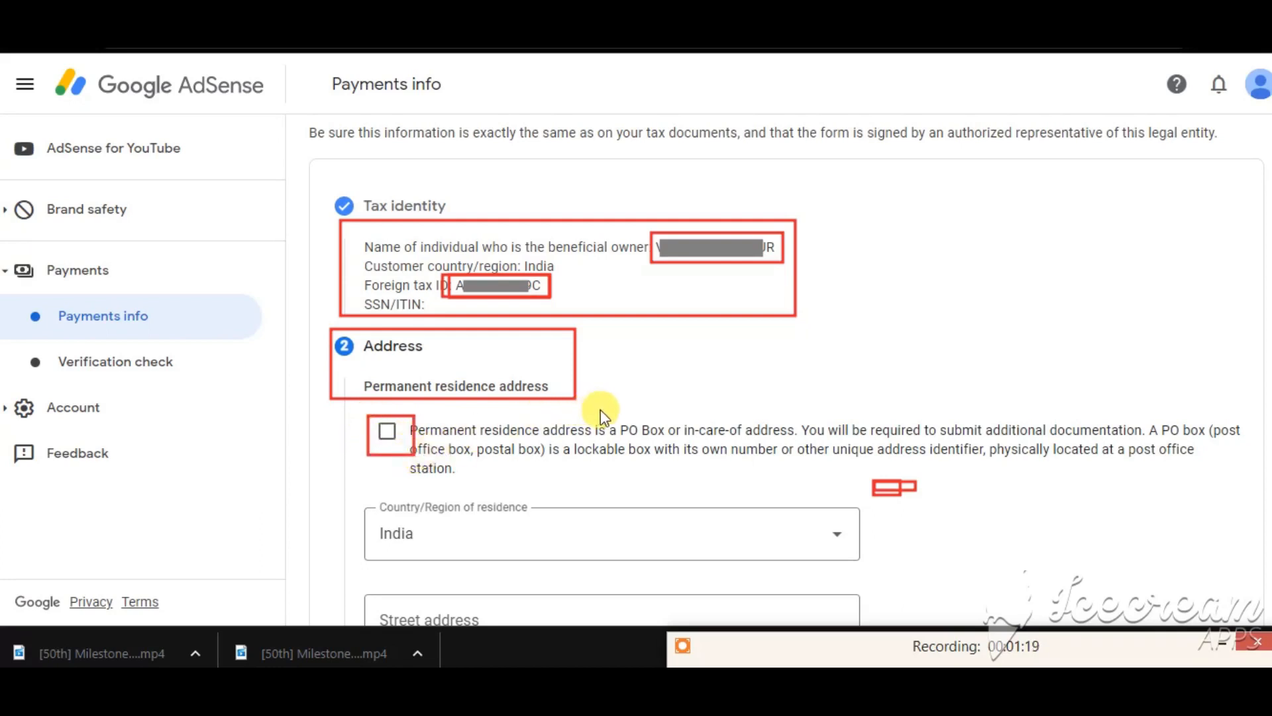
{"action": "mouse_move", "coordinate": [615, 411]}
{"action": "left_mouse_down"}
{"action": "mouse_move", "coordinate": [647, 446]}
{"action": "mouse_move", "coordinate": [675, 449]}
{"action": "mouse_move", "coordinate": [668, 437]}
{"action": "left_mouse_up"}
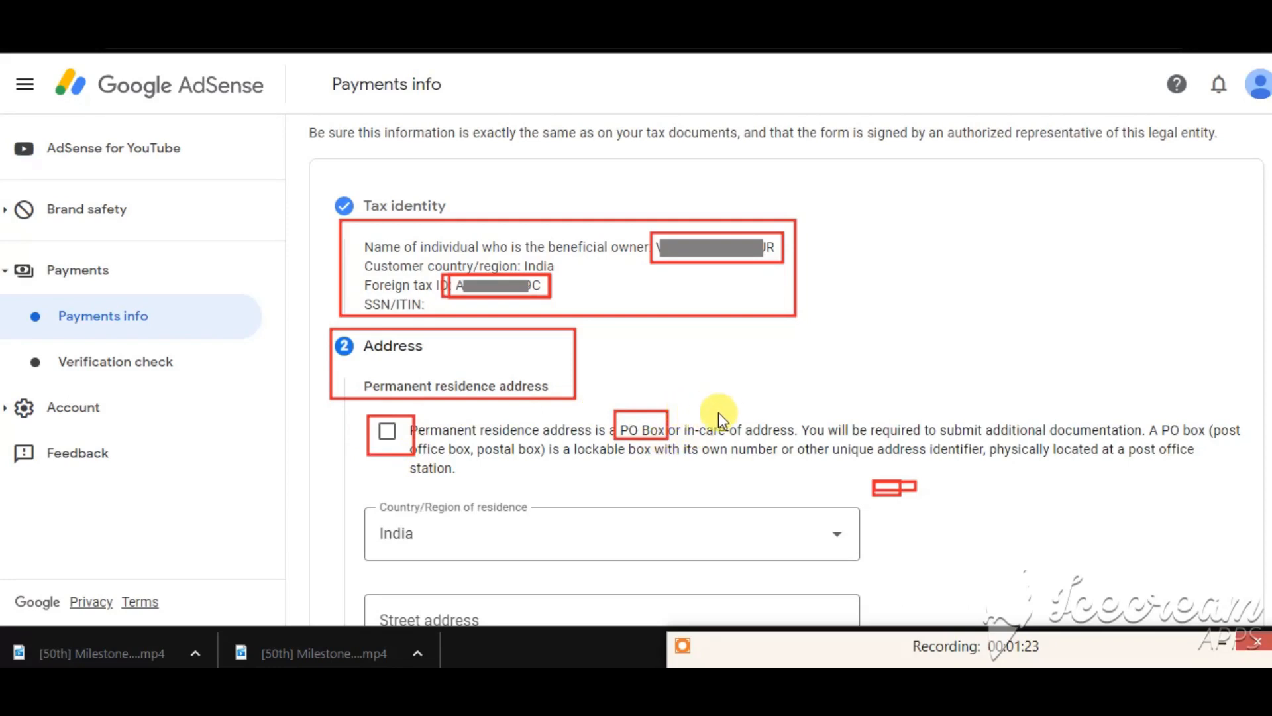
{"action": "left_click_drag", "start_coordinate": [730, 407], "coordinate": [803, 453]}
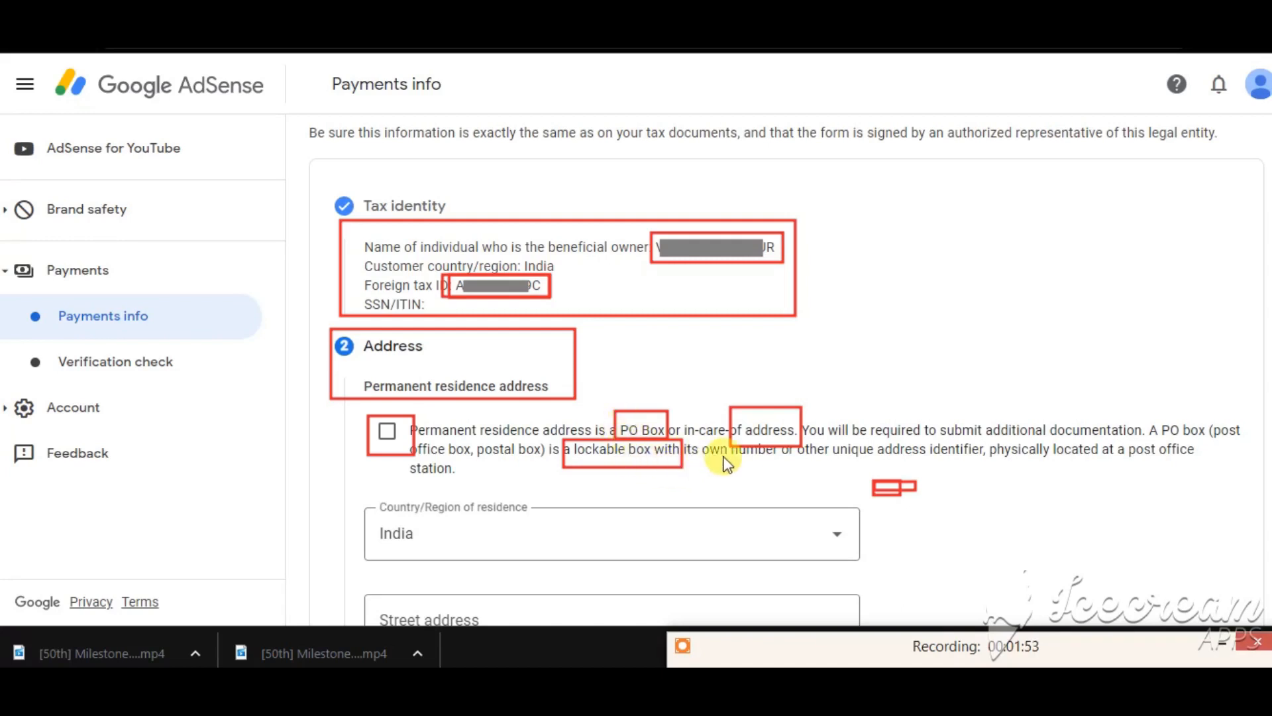
{"action": "left_click_drag", "start_coordinate": [774, 435], "coordinate": [803, 444]}
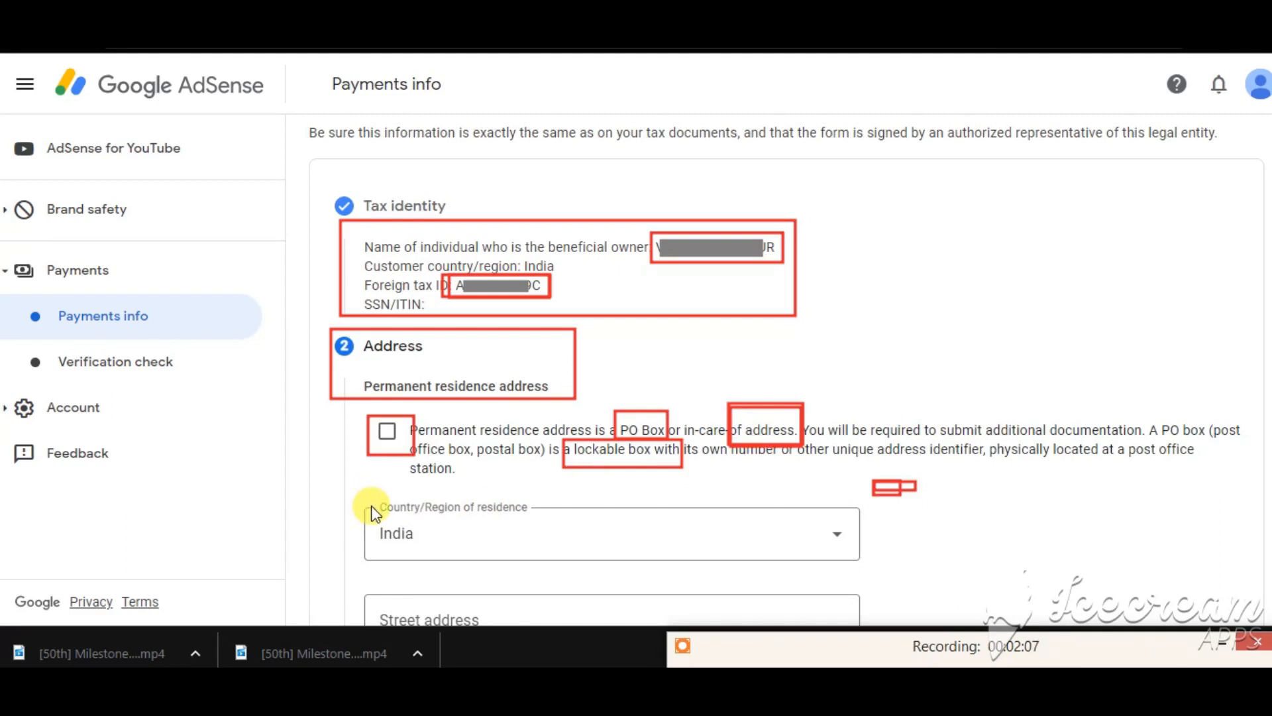
{"action": "mouse_move", "coordinate": [363, 508]}
{"action": "left_mouse_down"}
{"action": "mouse_move", "coordinate": [581, 600]}
{"action": "mouse_move", "coordinate": [849, 613]}
{"action": "left_mouse_up"}
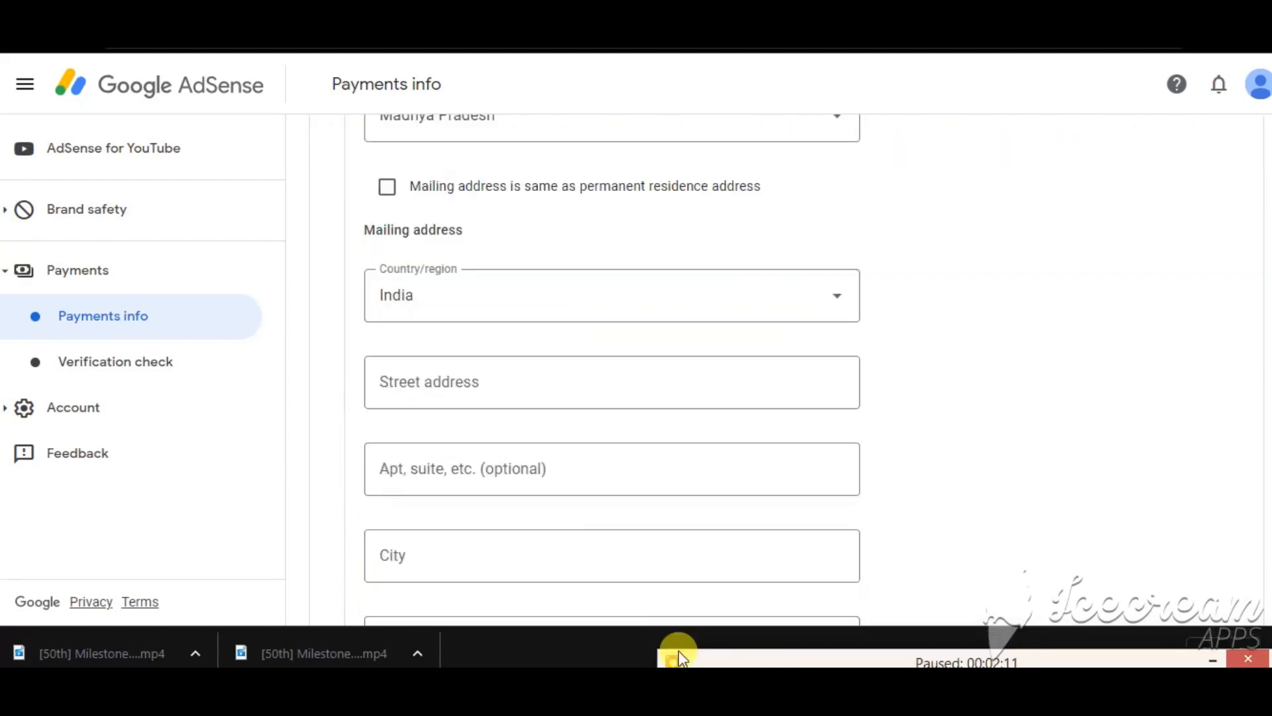
Outline in red the "Mailing address is same as permanent residence address" label, its checkbox, and the mailing address fields below.
{"action": "left_click", "coordinate": [680, 655]}
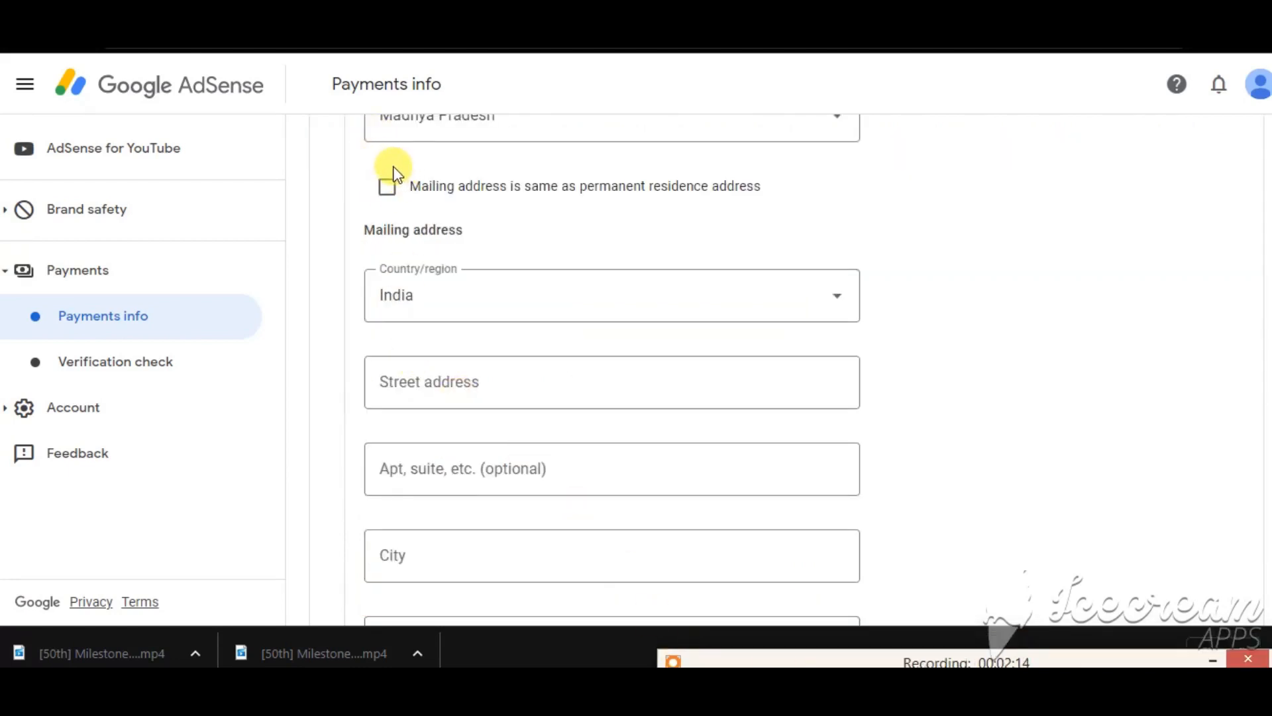
{"action": "mouse_move", "coordinate": [405, 172]}
{"action": "left_mouse_down"}
{"action": "mouse_move", "coordinate": [614, 210]}
{"action": "mouse_move", "coordinate": [774, 201]}
{"action": "left_mouse_up"}
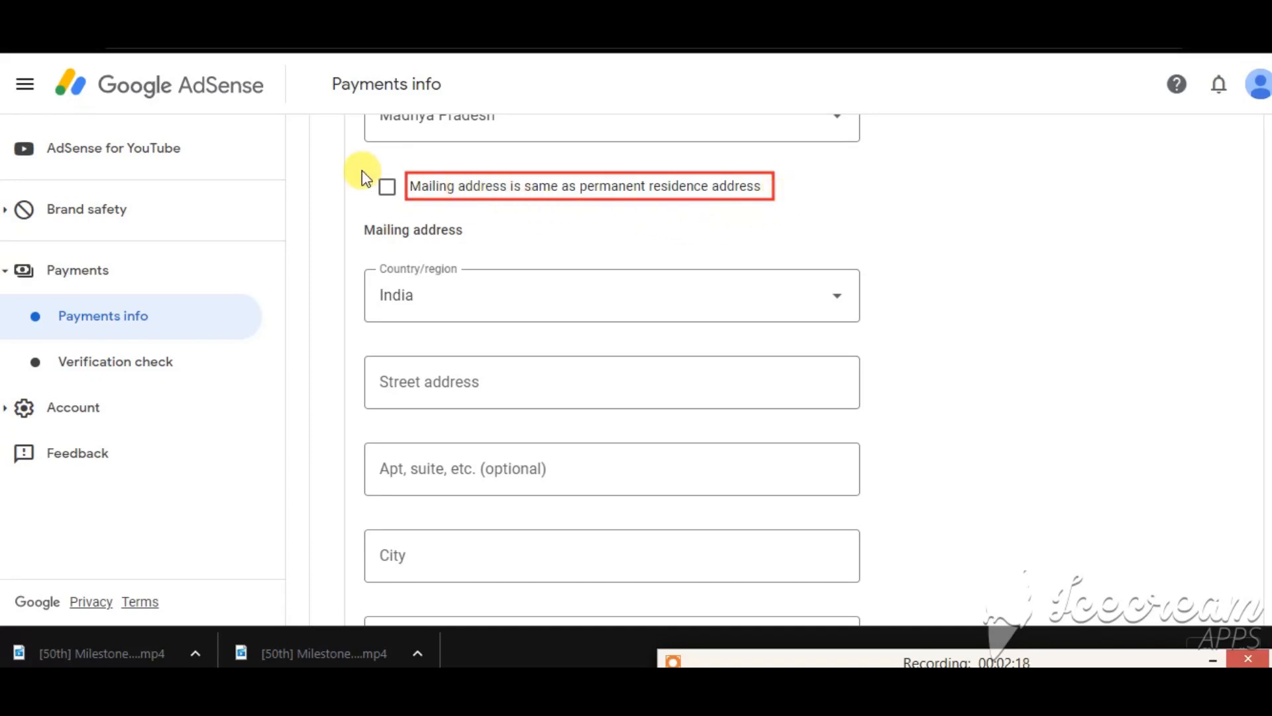
{"action": "left_click_drag", "start_coordinate": [368, 173], "coordinate": [400, 204]}
{"action": "mouse_move", "coordinate": [359, 269]}
{"action": "left_mouse_down"}
{"action": "mouse_move", "coordinate": [575, 659]}
{"action": "mouse_move", "coordinate": [607, 603]}
{"action": "left_mouse_up"}
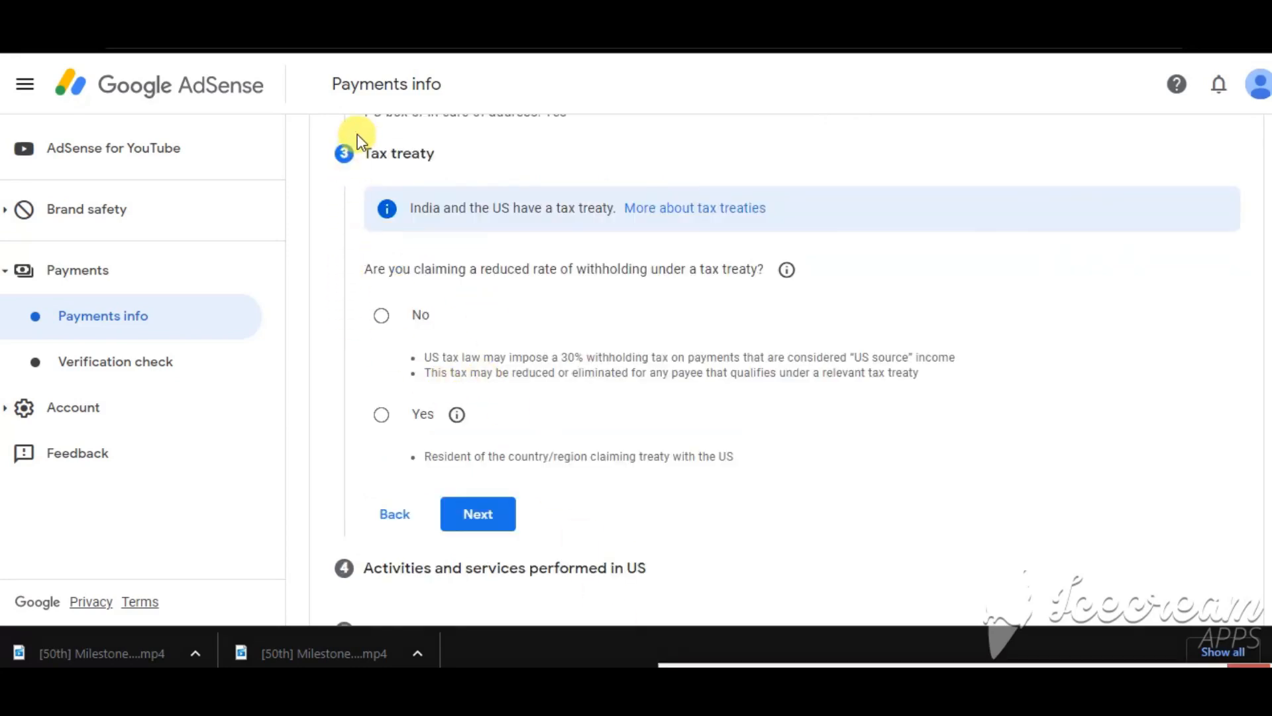
Outline in red the Tax treaty heading, the India and US treaty notice, the reduced withholding question, and its Yes option.
{"action": "left_click_drag", "start_coordinate": [358, 136], "coordinate": [463, 171]}
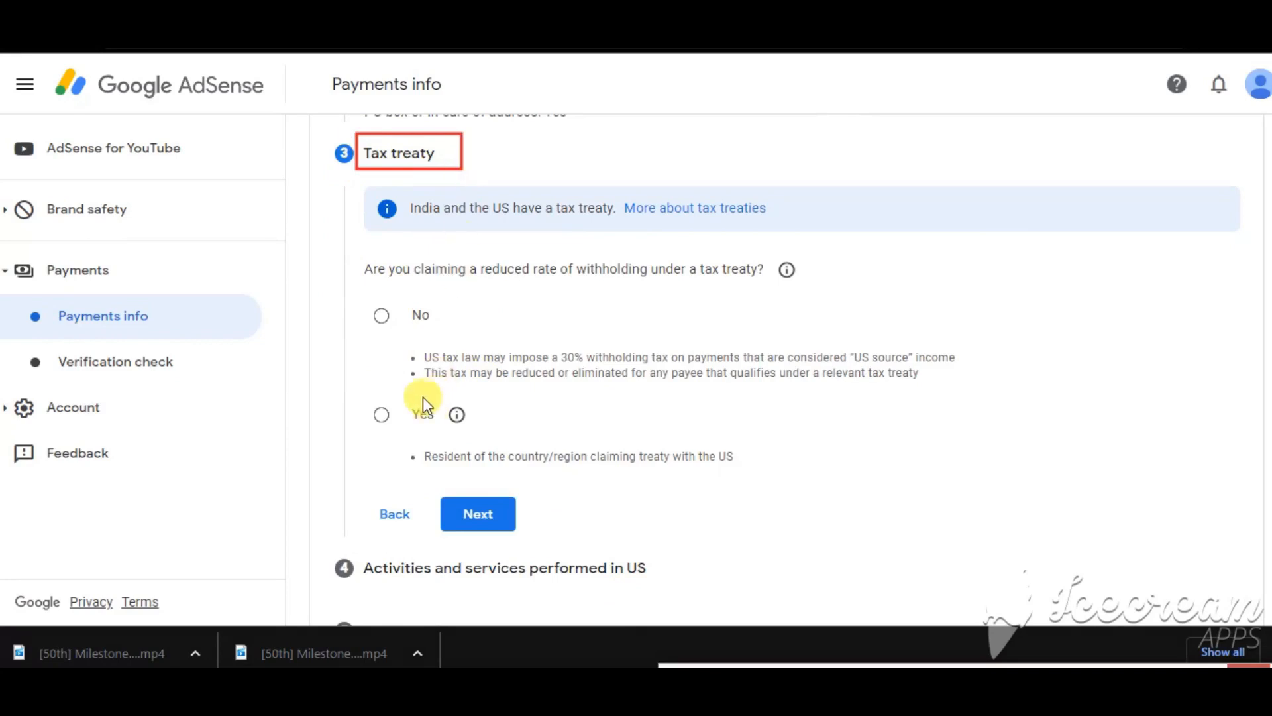
{"action": "mouse_move", "coordinate": [352, 253]}
{"action": "left_mouse_down"}
{"action": "mouse_move", "coordinate": [482, 283]}
{"action": "mouse_move", "coordinate": [762, 289]}
{"action": "left_mouse_up"}
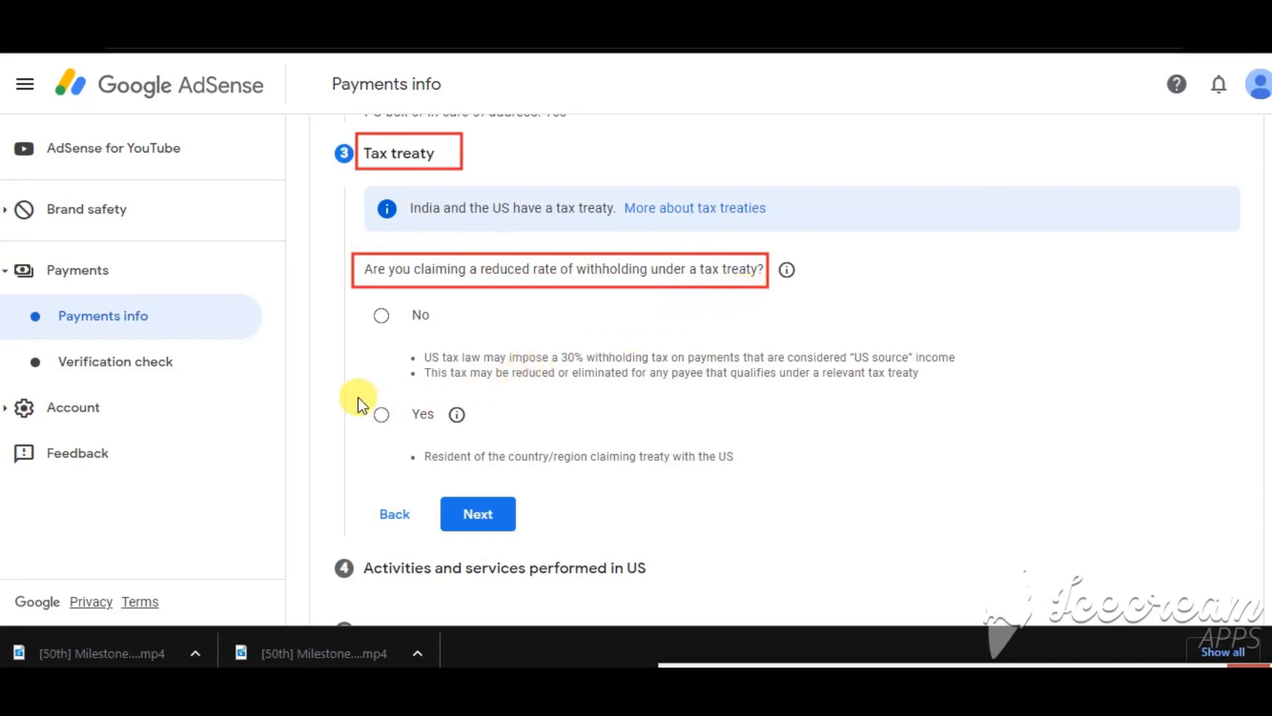
{"action": "mouse_move", "coordinate": [402, 189]}
{"action": "left_mouse_down"}
{"action": "mouse_move", "coordinate": [467, 226]}
{"action": "mouse_move", "coordinate": [622, 232]}
{"action": "left_mouse_up"}
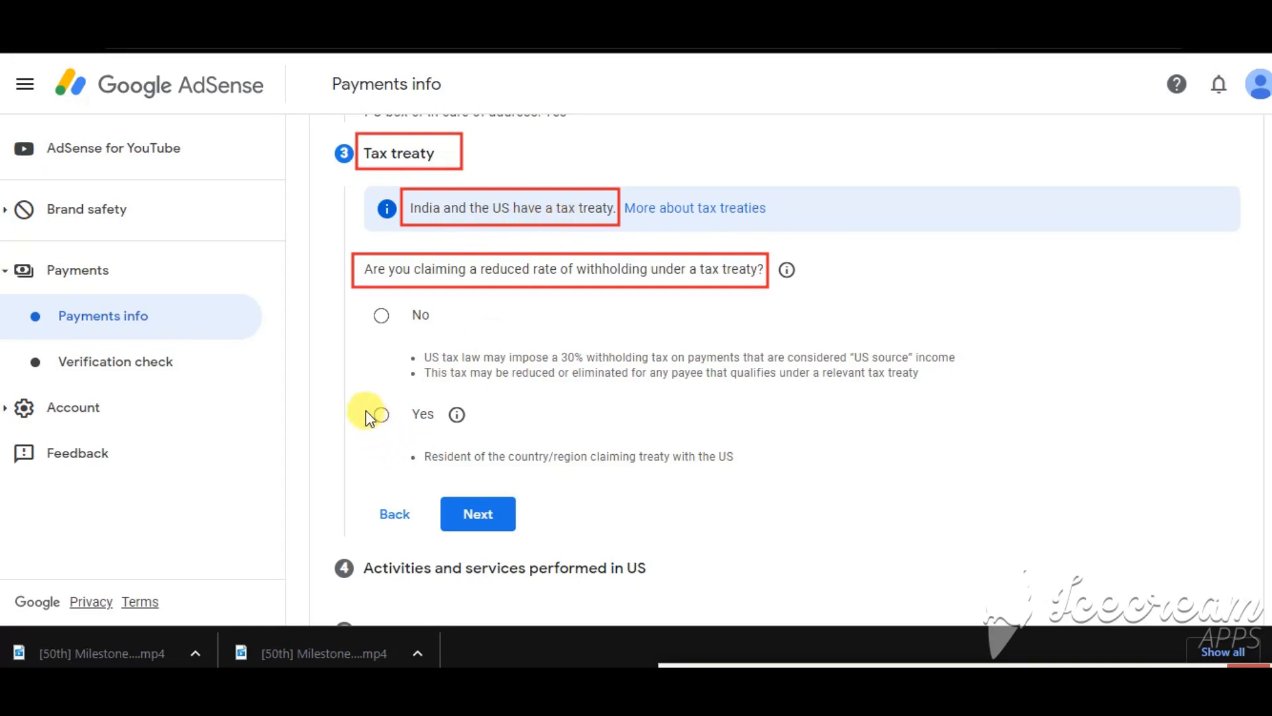
{"action": "mouse_move", "coordinate": [362, 396]}
{"action": "left_mouse_down"}
{"action": "mouse_move", "coordinate": [397, 424]}
{"action": "mouse_move", "coordinate": [440, 431]}
{"action": "left_mouse_up"}
{"action": "left_click_drag", "start_coordinate": [373, 403], "coordinate": [392, 424]}
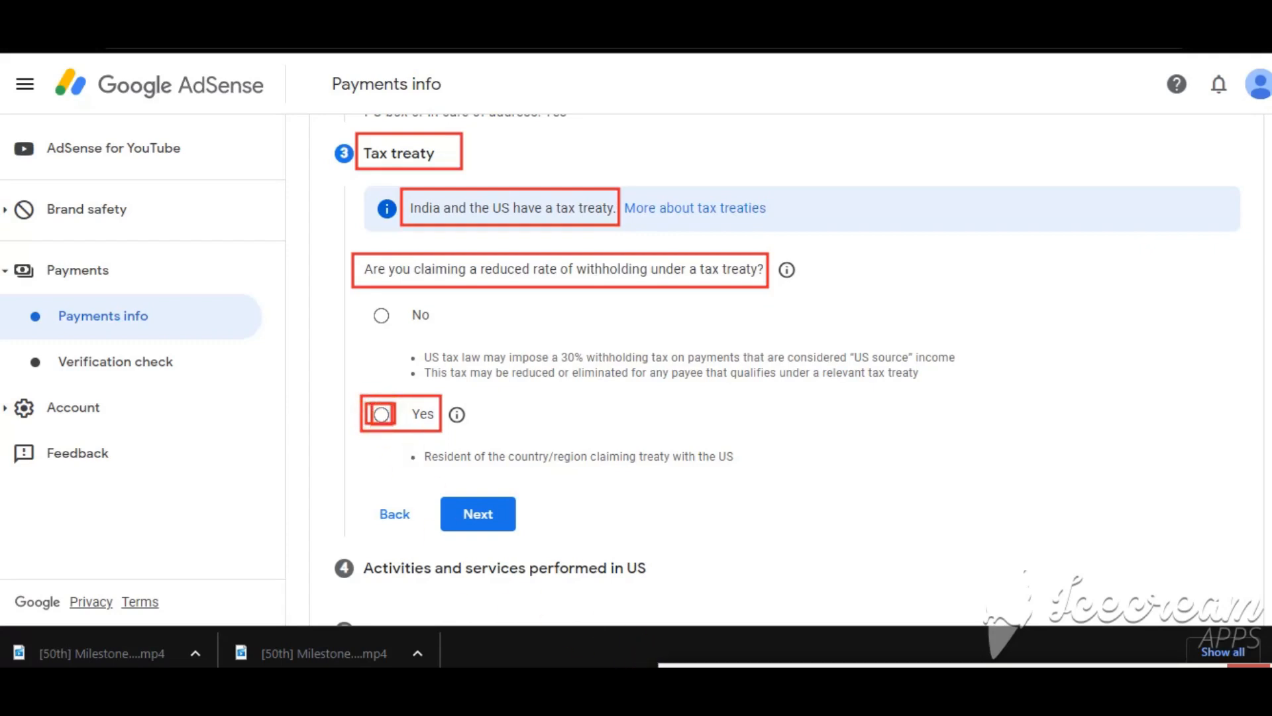
Claim a reduced withholding rate under the tax treaty with Yes, tick the country residency statement, and set the country to India.
{"action": "left_click", "coordinate": [379, 424]}
{"action": "scroll", "coordinate": [570, 437], "scroll_direction": "down", "scroll_amount": 2}
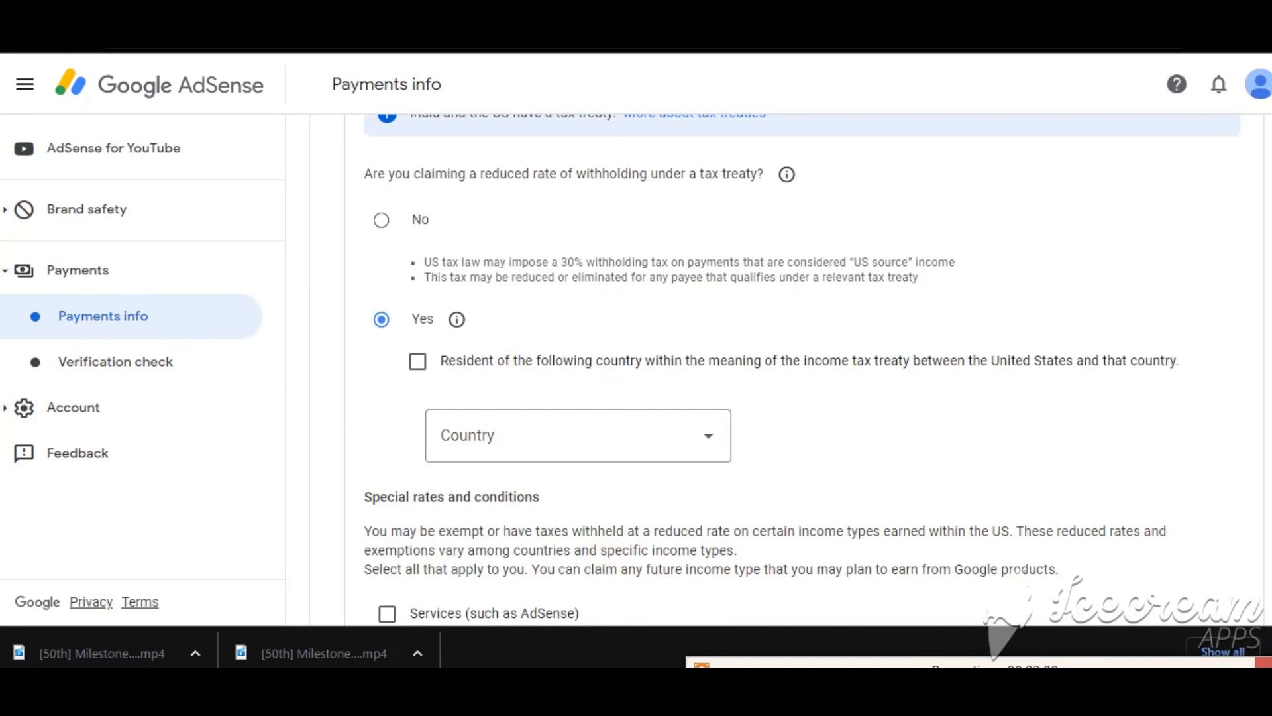
{"action": "left_click", "coordinate": [418, 361]}
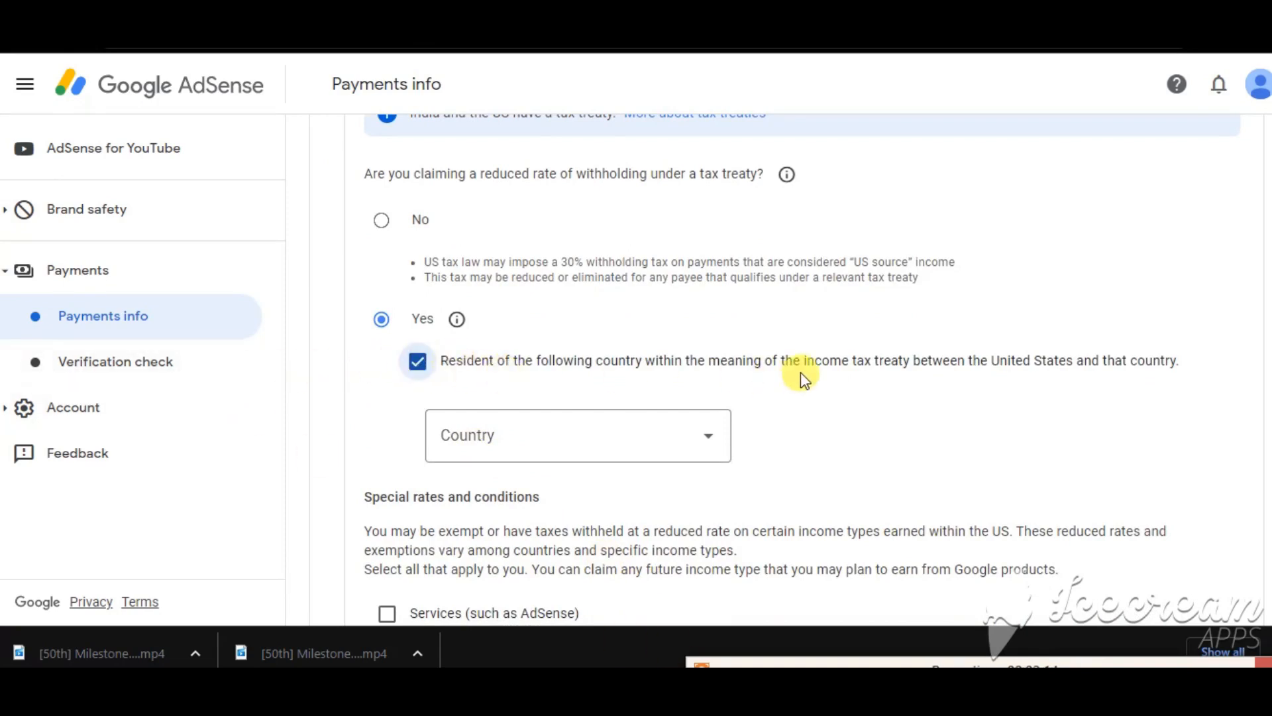
{"action": "left_click", "coordinate": [591, 447]}
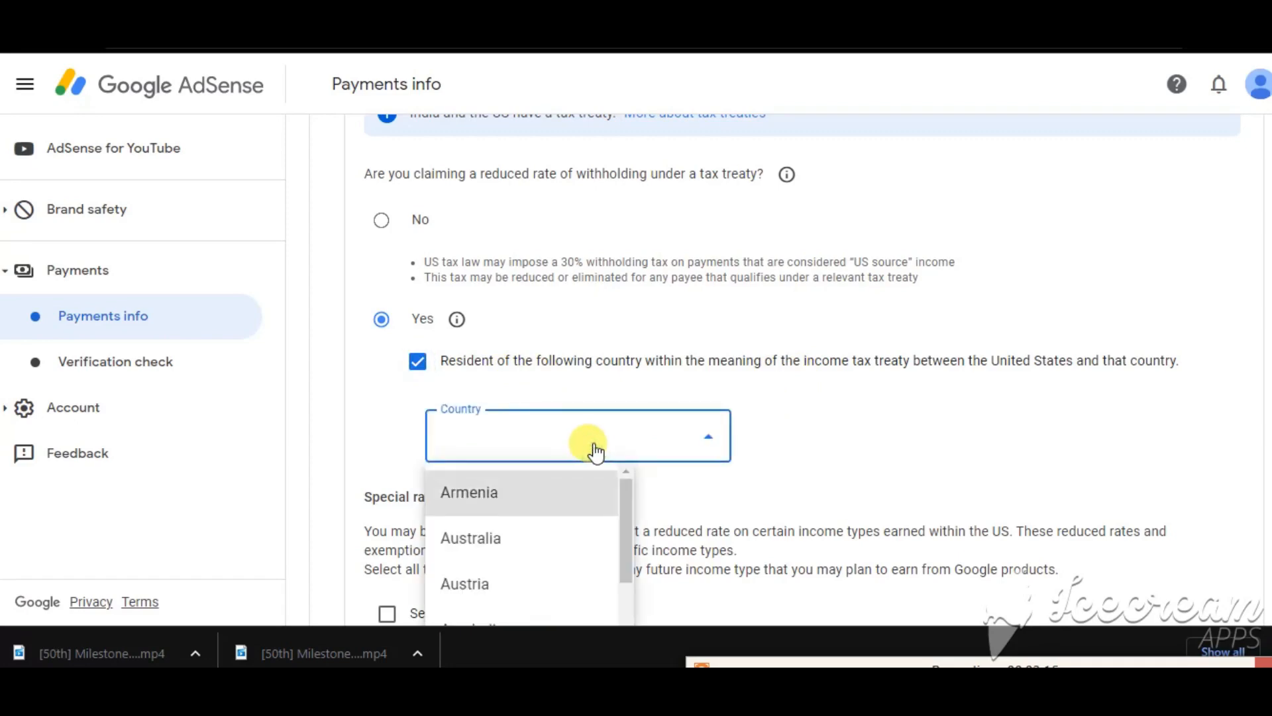
{"action": "scroll", "coordinate": [894, 426], "scroll_direction": "down", "scroll_amount": 4}
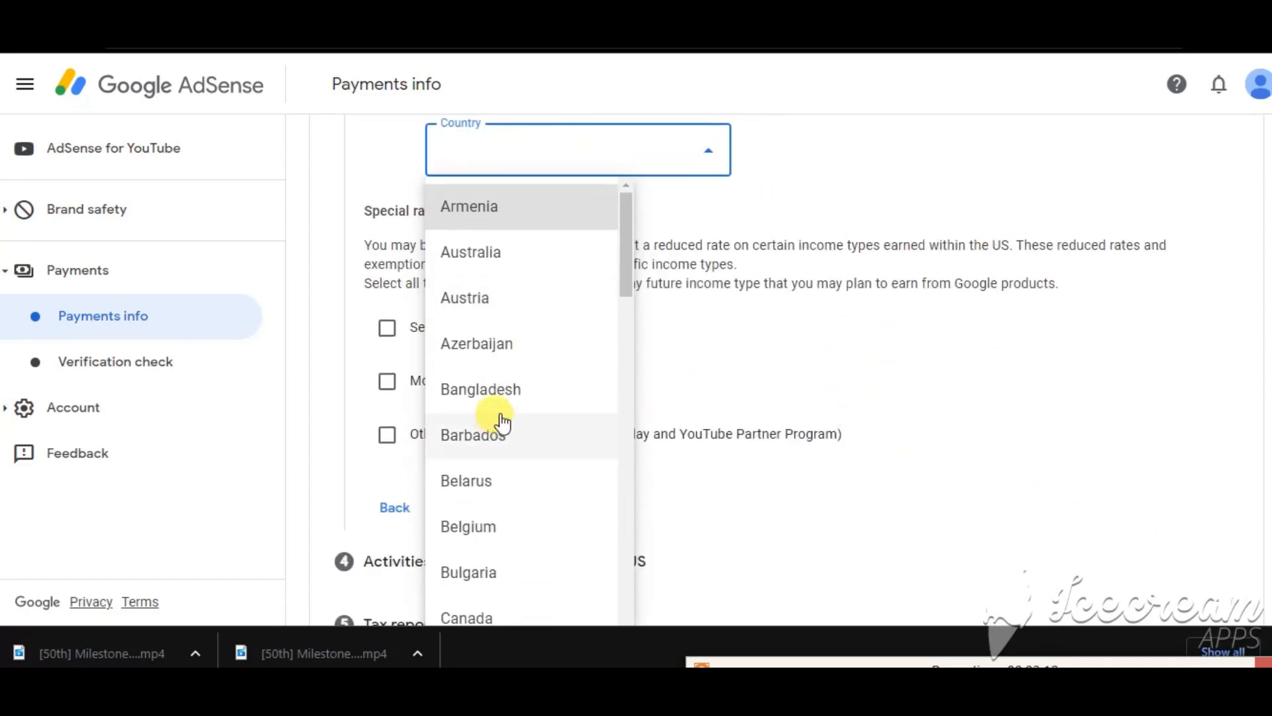
{"action": "scroll", "coordinate": [503, 427], "scroll_direction": "down", "scroll_amount": 10}
{"action": "scroll", "coordinate": [502, 434], "scroll_direction": "down", "scroll_amount": 6}
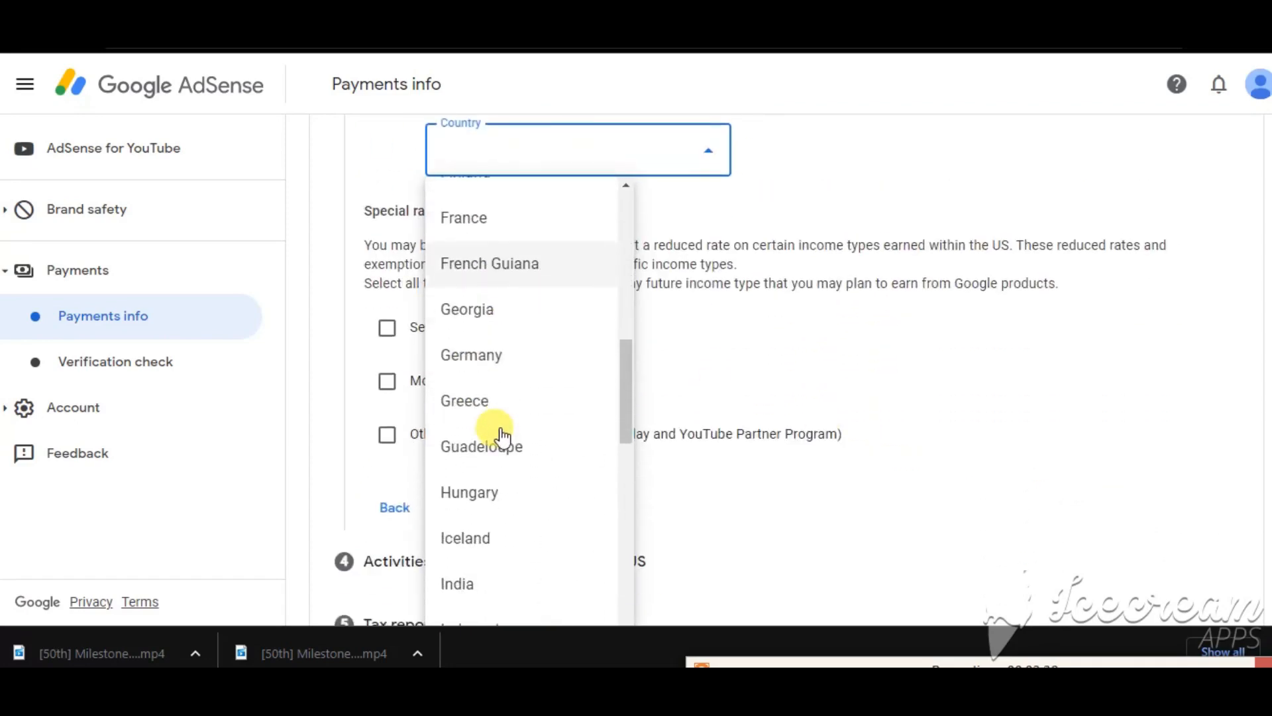
{"action": "left_click", "coordinate": [453, 398]}
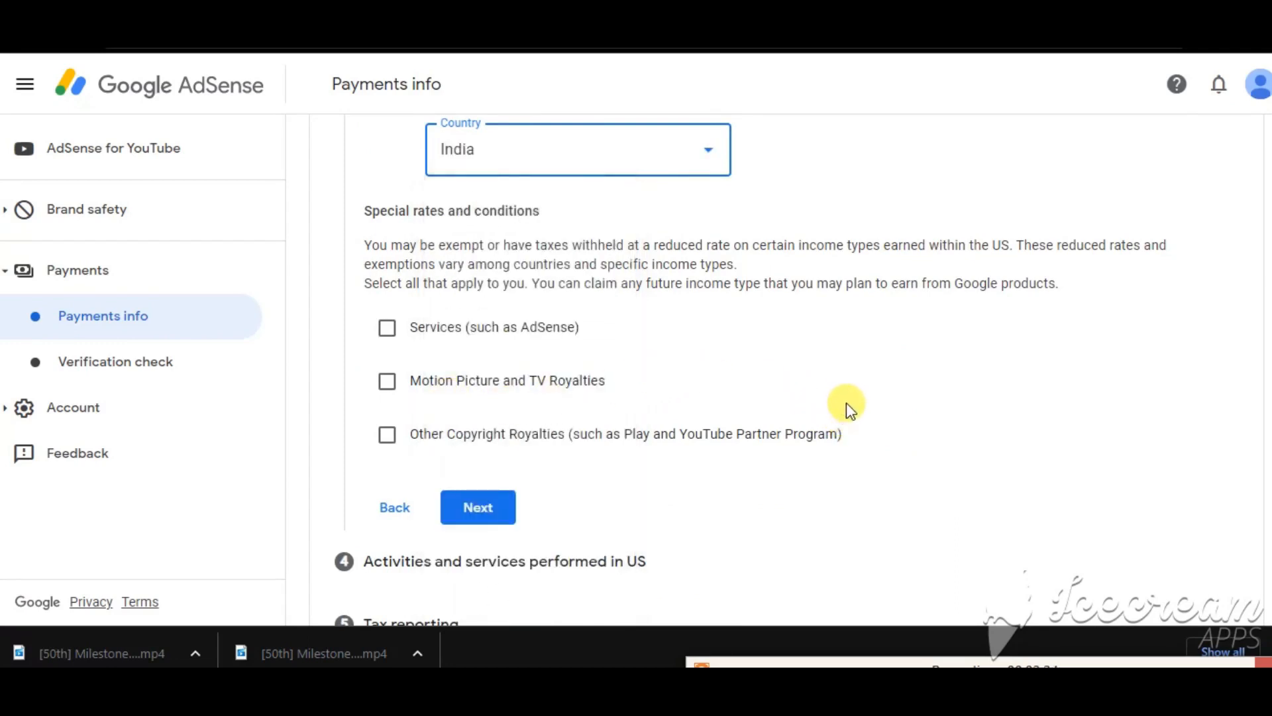
{"action": "scroll", "coordinate": [845, 403], "scroll_direction": "up", "scroll_amount": 3}
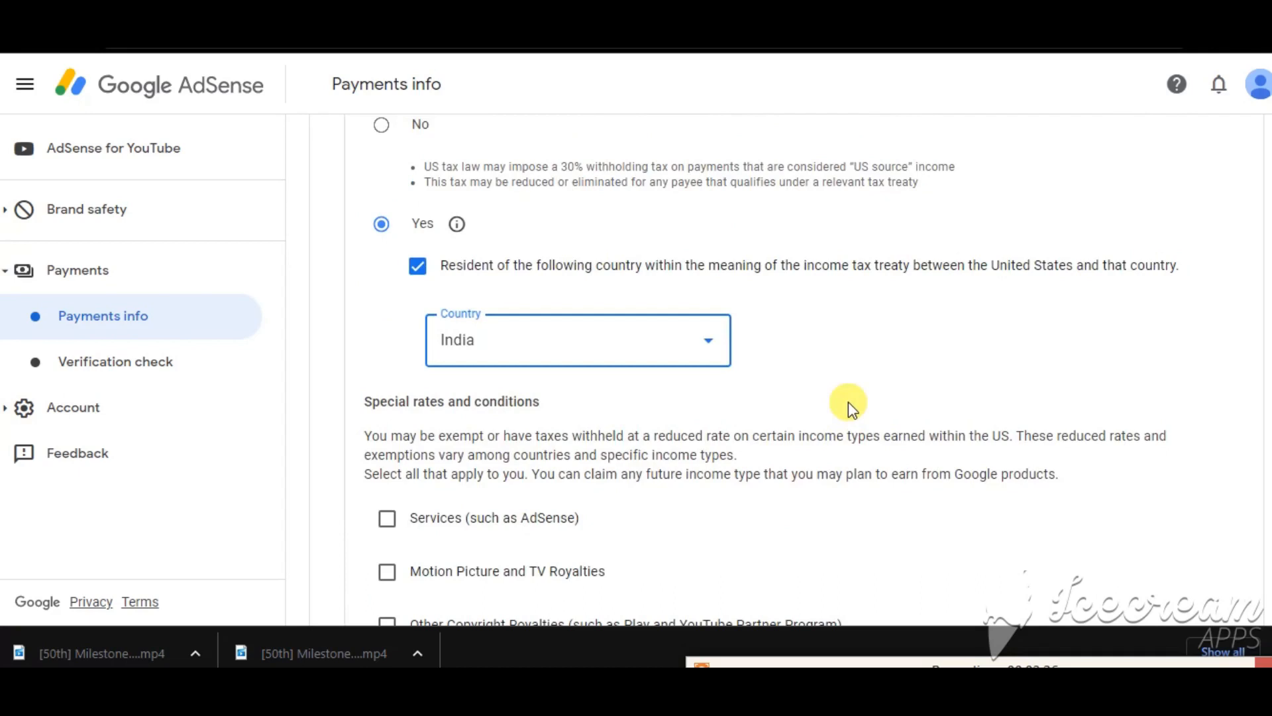
{"action": "scroll", "coordinate": [848, 402], "scroll_direction": "down", "scroll_amount": 3}
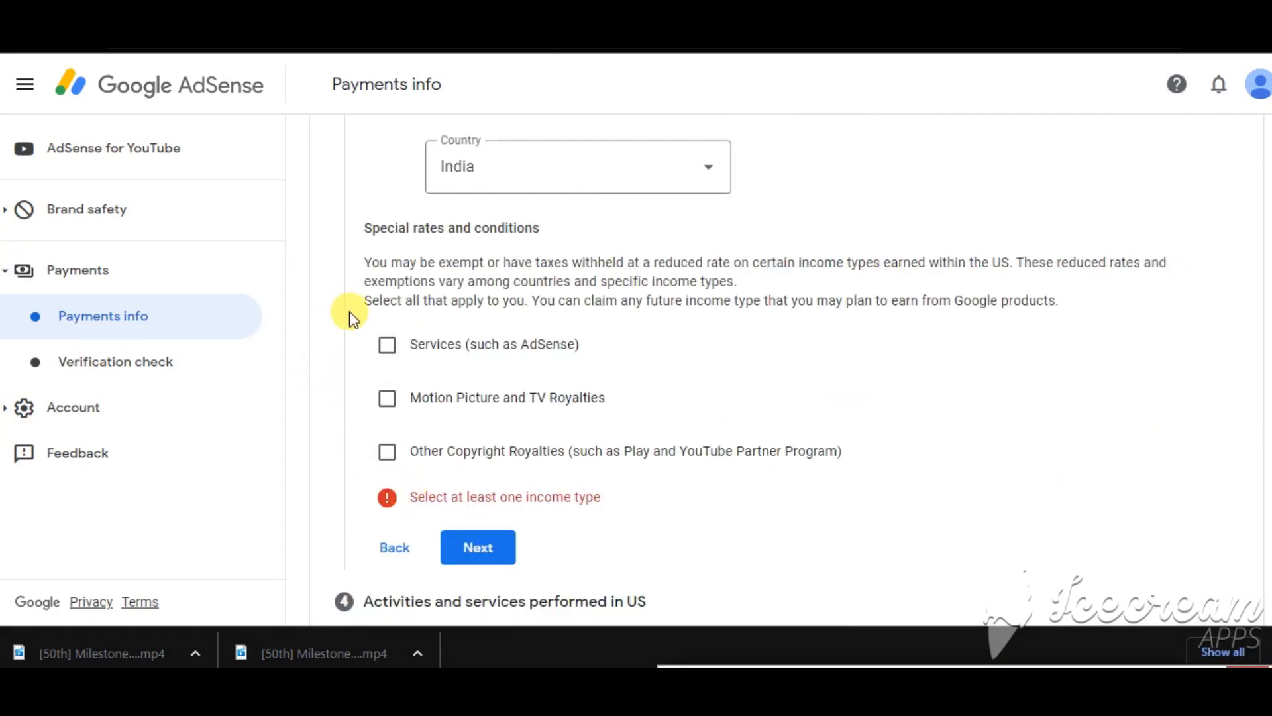
Outline in red the three income types under Special rates and conditions, their checkboxes, and the words "YouTube Partner Program".
{"action": "mouse_move", "coordinate": [349, 312]}
{"action": "left_mouse_down"}
{"action": "mouse_move", "coordinate": [568, 448]}
{"action": "mouse_move", "coordinate": [881, 490]}
{"action": "left_mouse_up"}
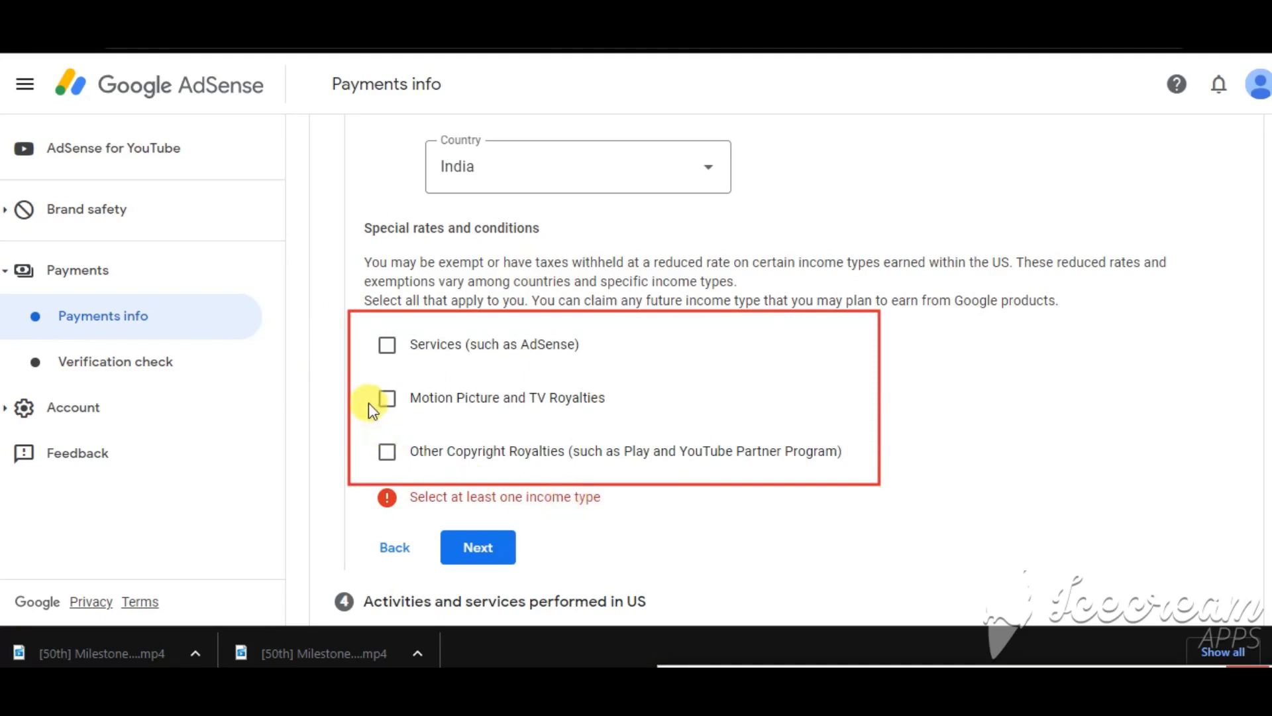
{"action": "mouse_move", "coordinate": [372, 329]}
{"action": "left_mouse_down"}
{"action": "mouse_move", "coordinate": [406, 365]}
{"action": "mouse_move", "coordinate": [400, 463]}
{"action": "left_mouse_up"}
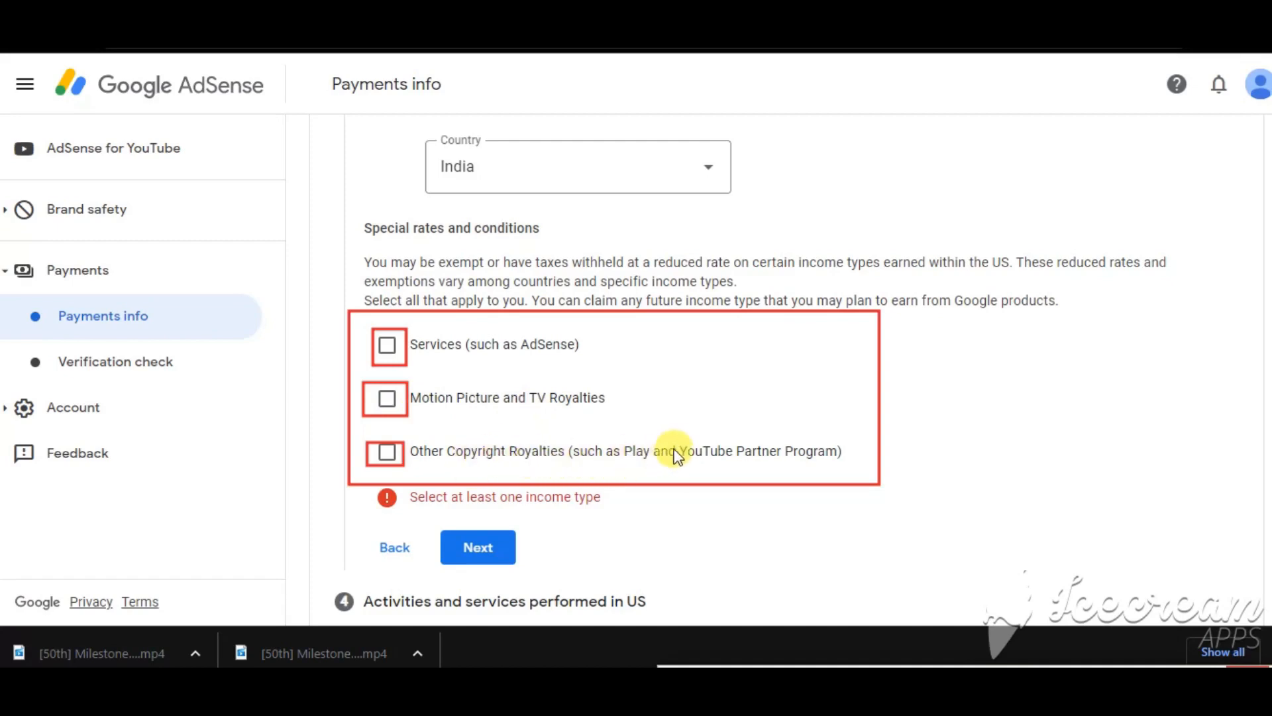
{"action": "left_click_drag", "start_coordinate": [678, 436], "coordinate": [848, 466]}
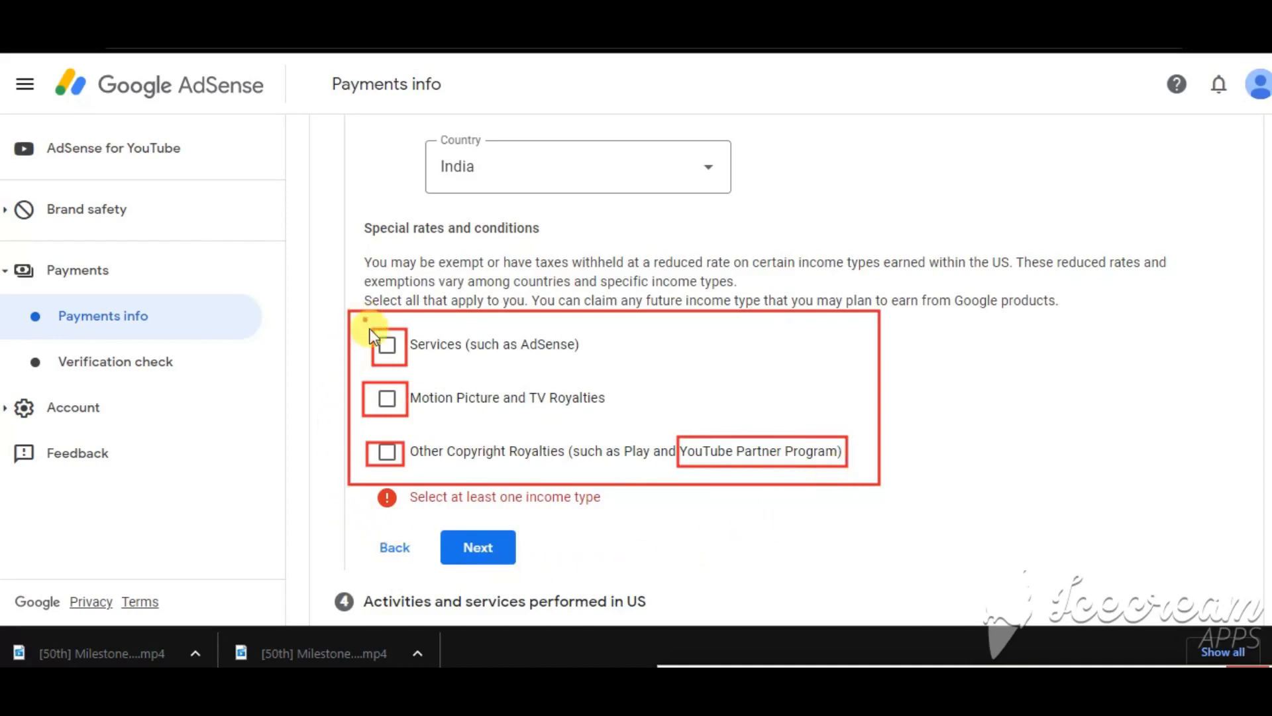
{"action": "left_click_drag", "start_coordinate": [368, 329], "coordinate": [406, 466]}
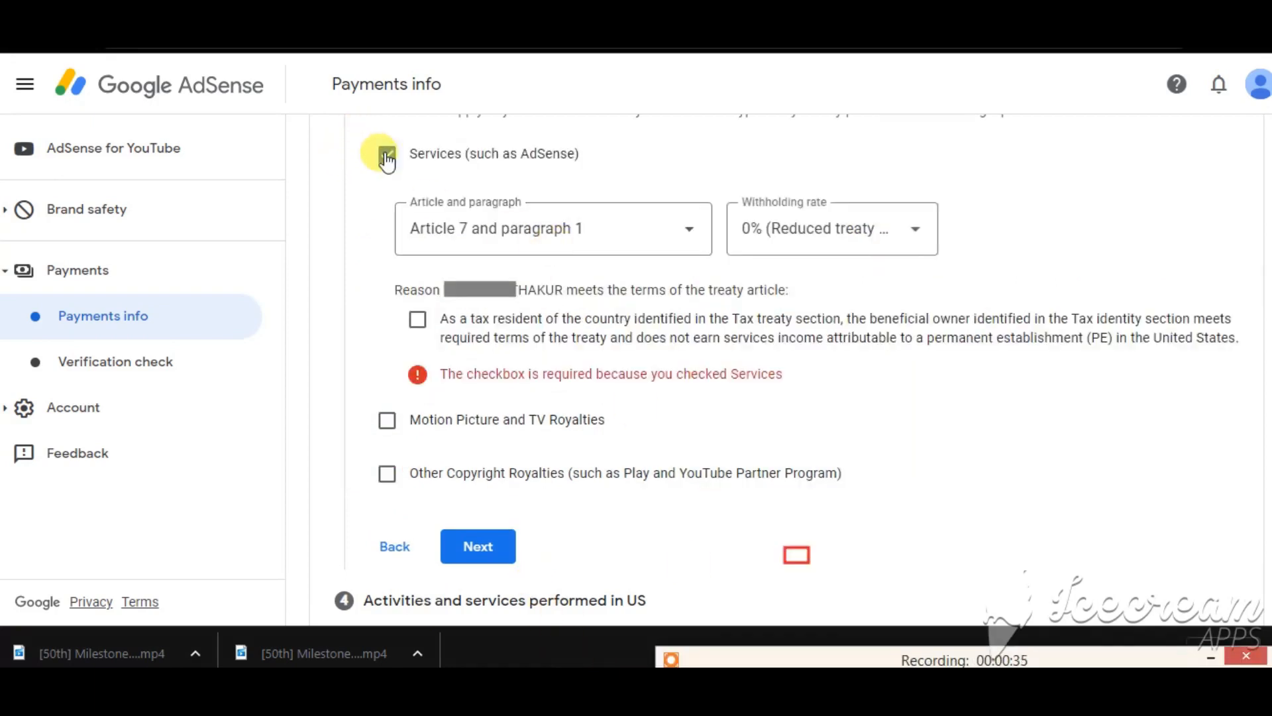
For Services income, choose Article 7 and paragraph 1 with the 0% reduced treaty rate, and tick the tax resident statement.
{"action": "left_click", "coordinate": [636, 228]}
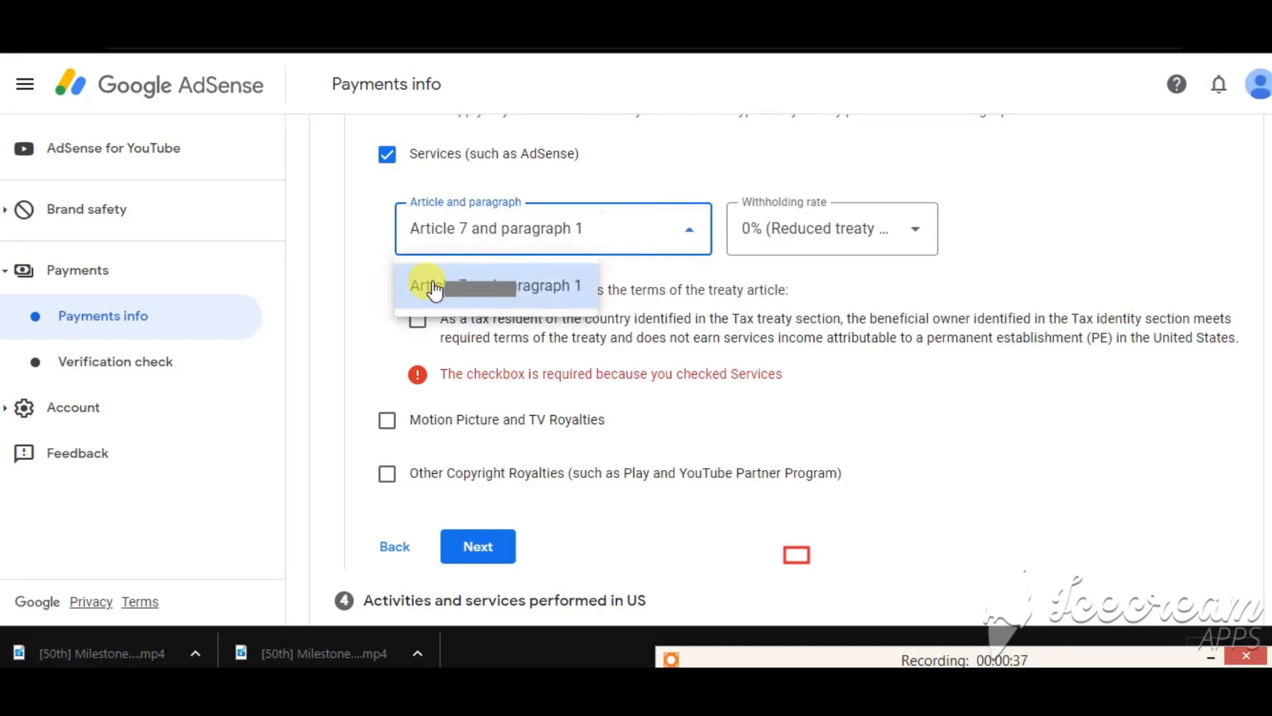
{"action": "left_click", "coordinate": [532, 286]}
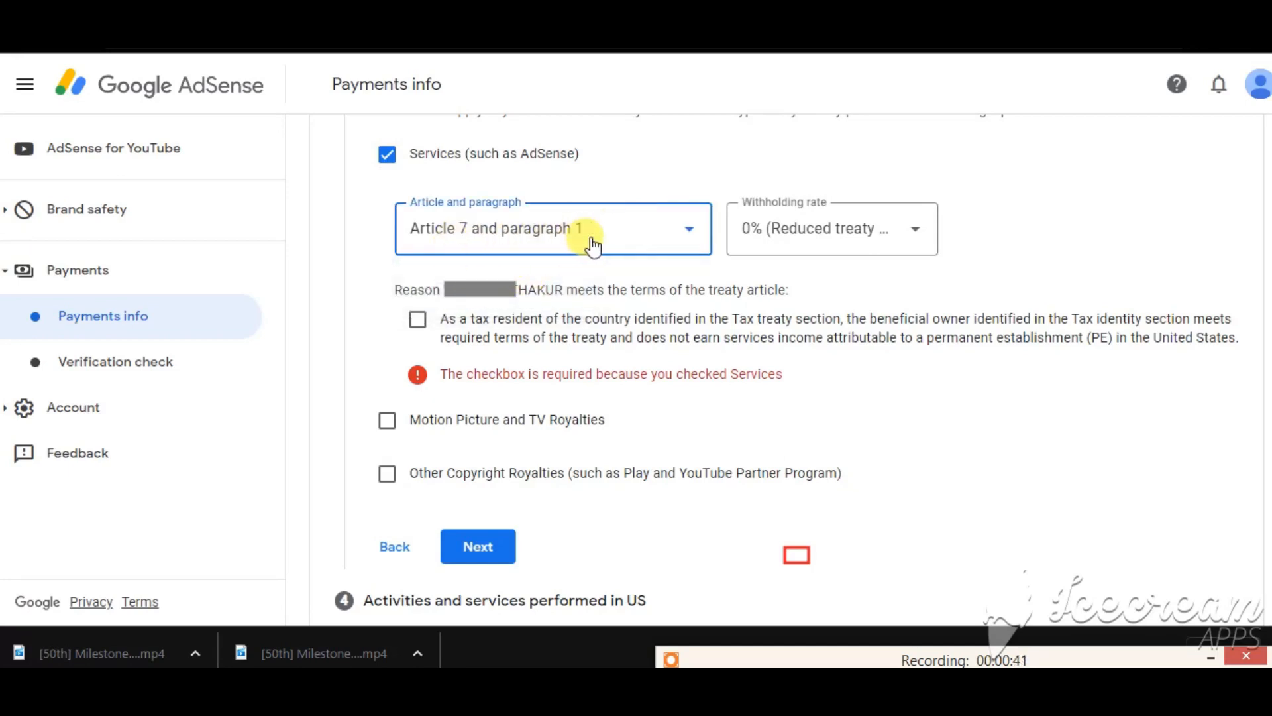
{"action": "left_click", "coordinate": [781, 247]}
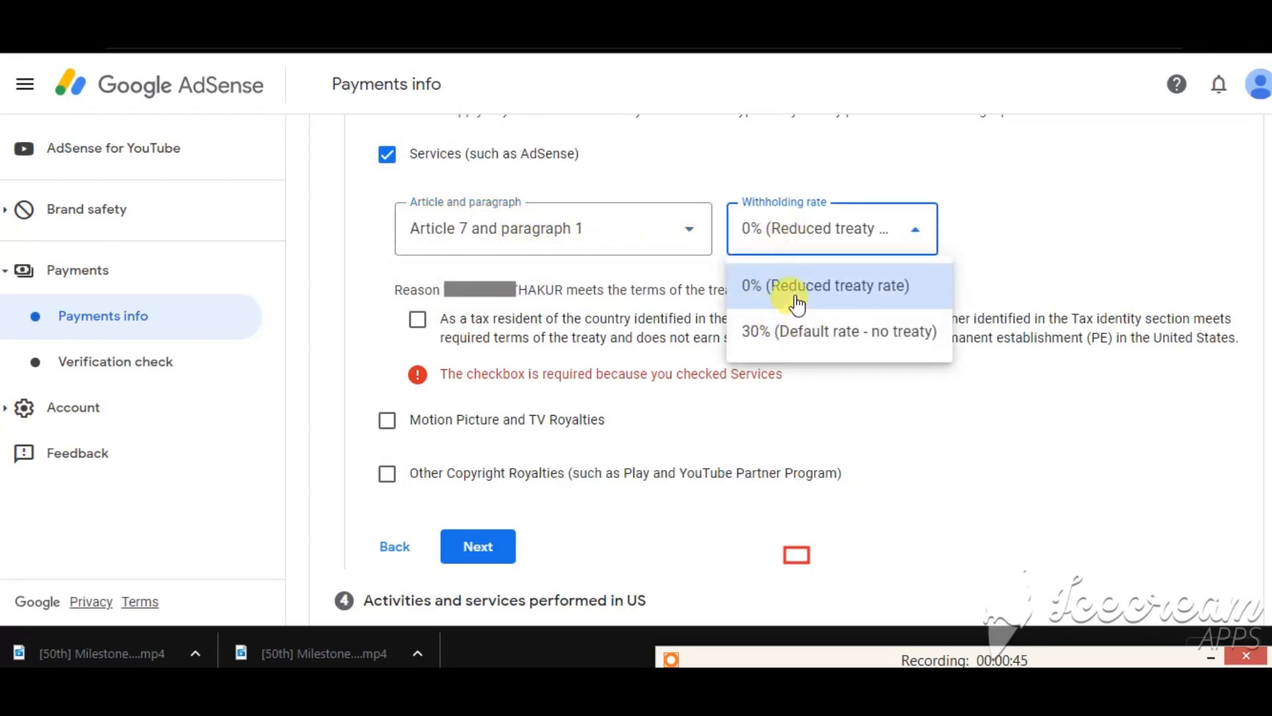
{"action": "left_click", "coordinate": [859, 298]}
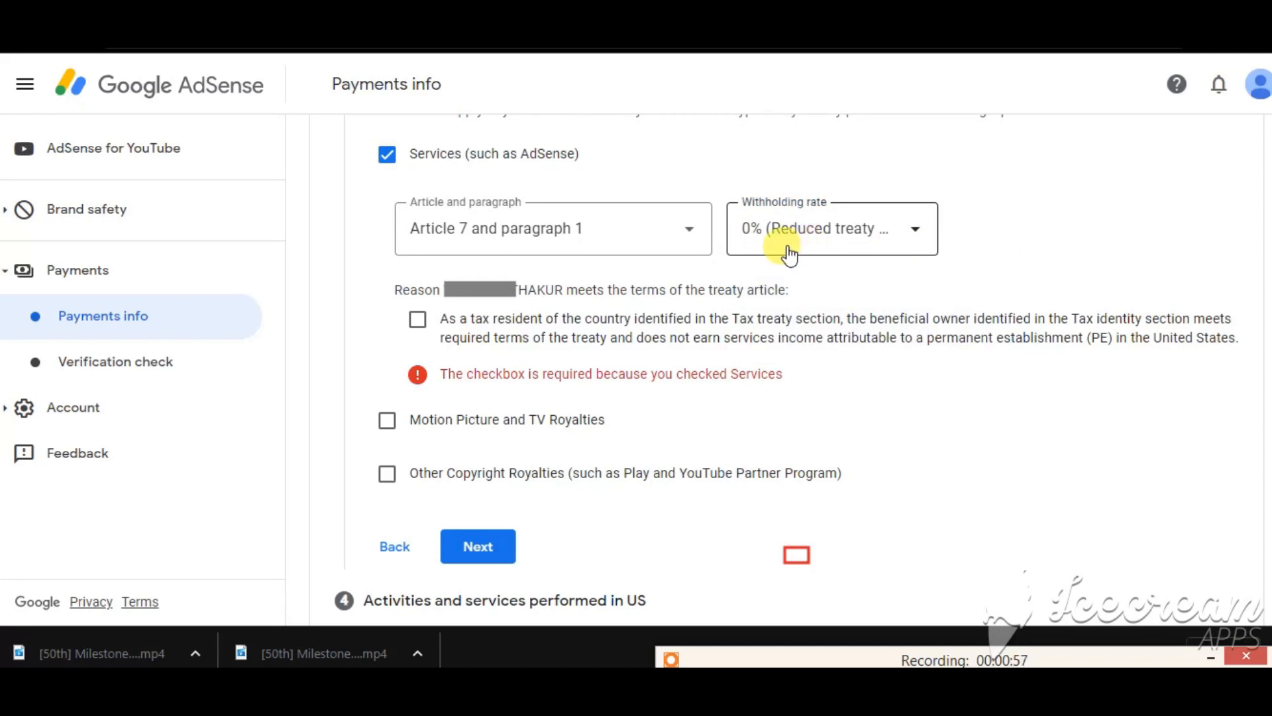
{"action": "left_click", "coordinate": [768, 237]}
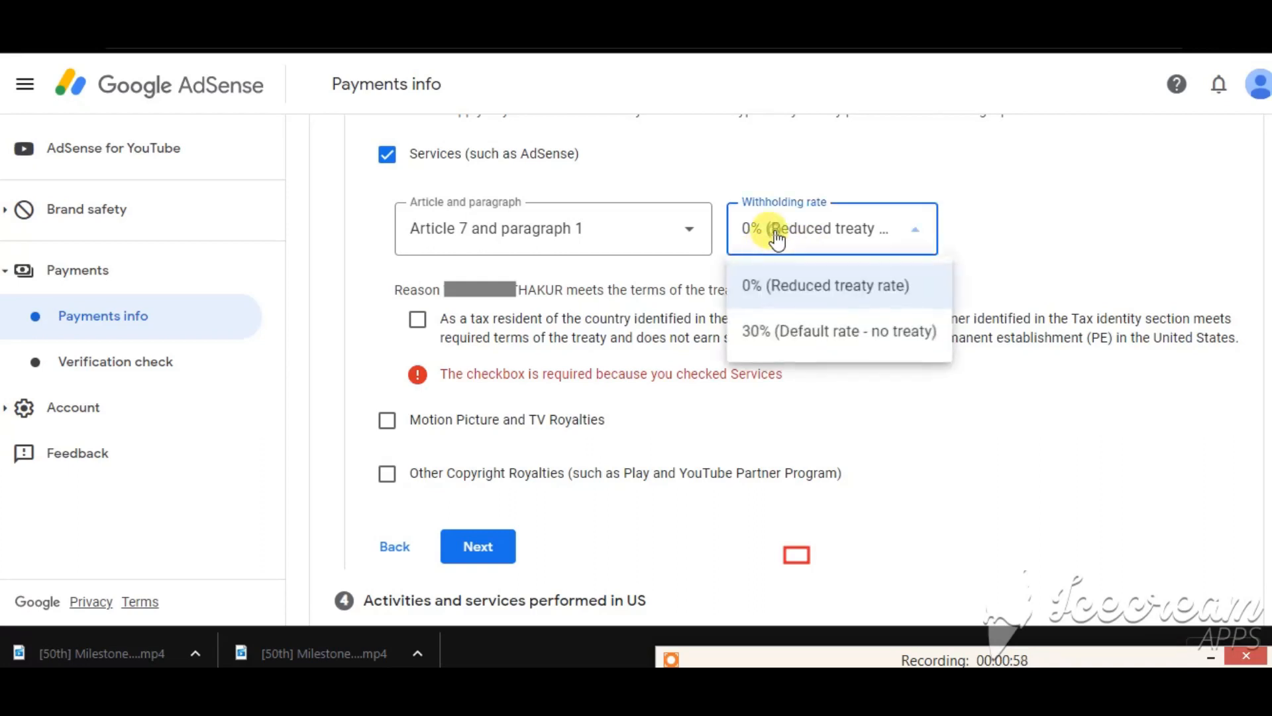
{"action": "left_click", "coordinate": [772, 295]}
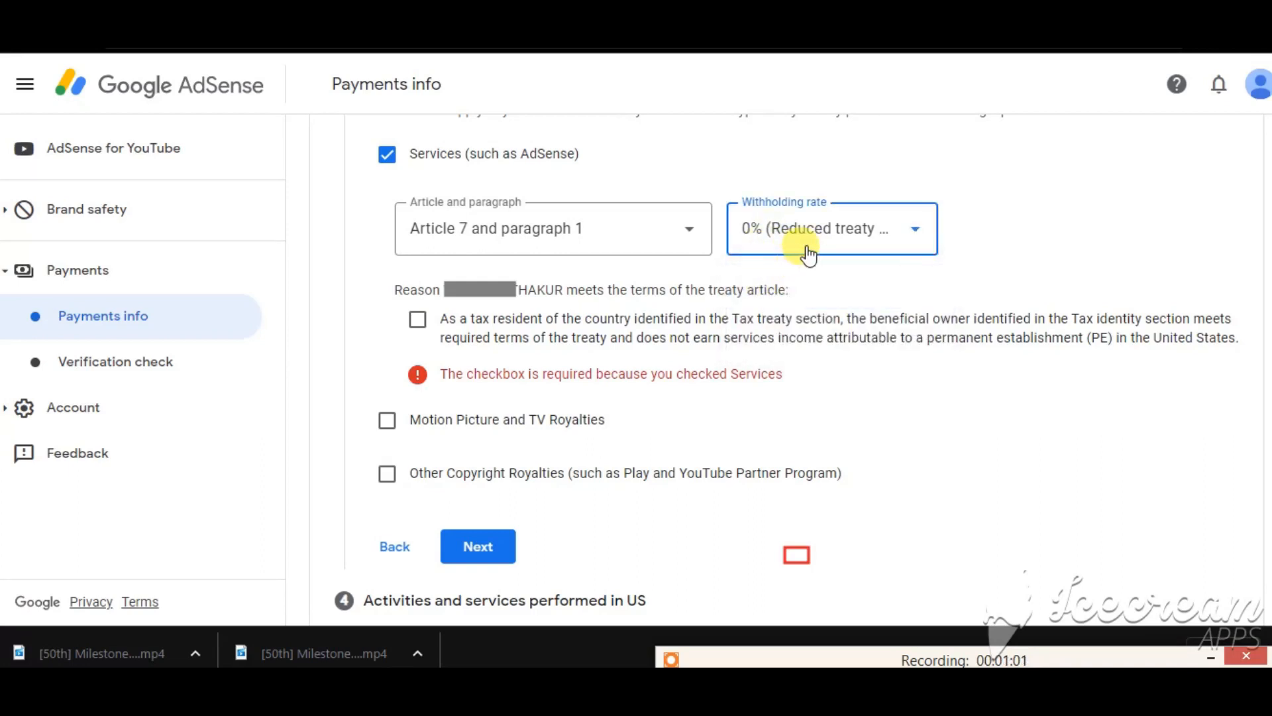
{"action": "left_click", "coordinate": [417, 322]}
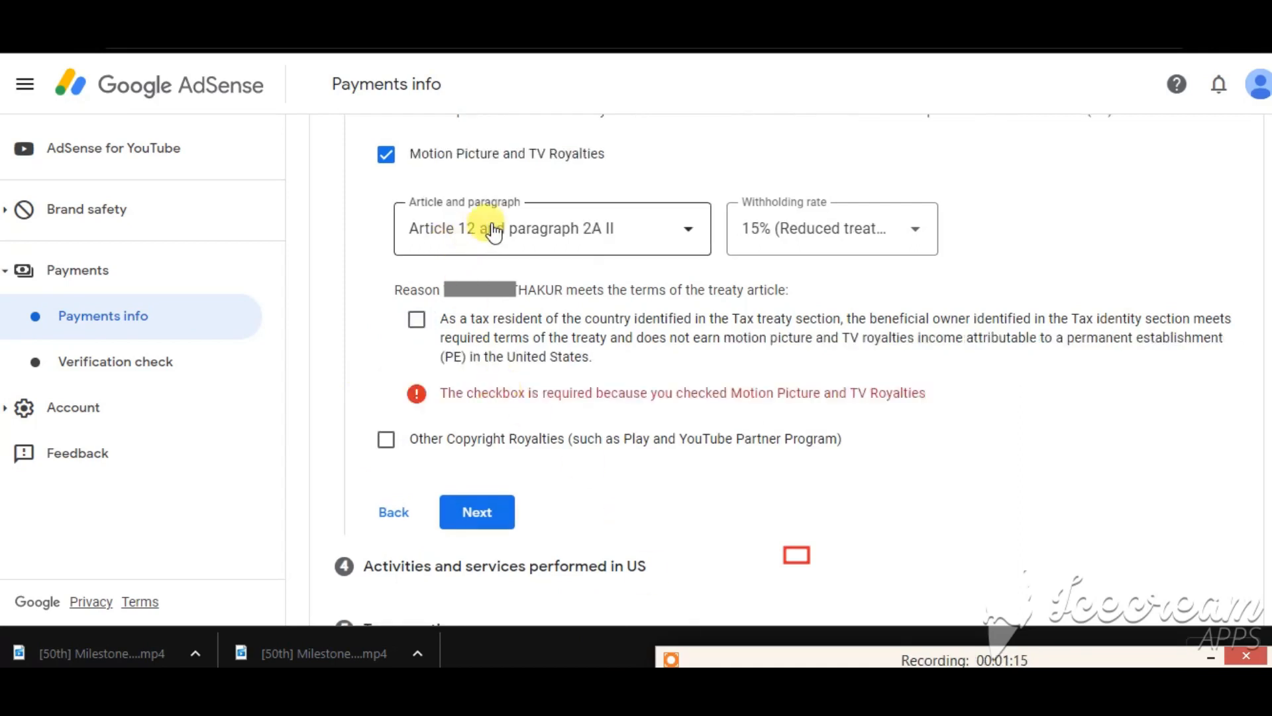
For Motion Picture and TV Royalties, choose Article 12 and paragraph 2A II at the 15% reduced treaty rate, and tick the tax resident statement.
{"action": "left_click", "coordinate": [488, 227]}
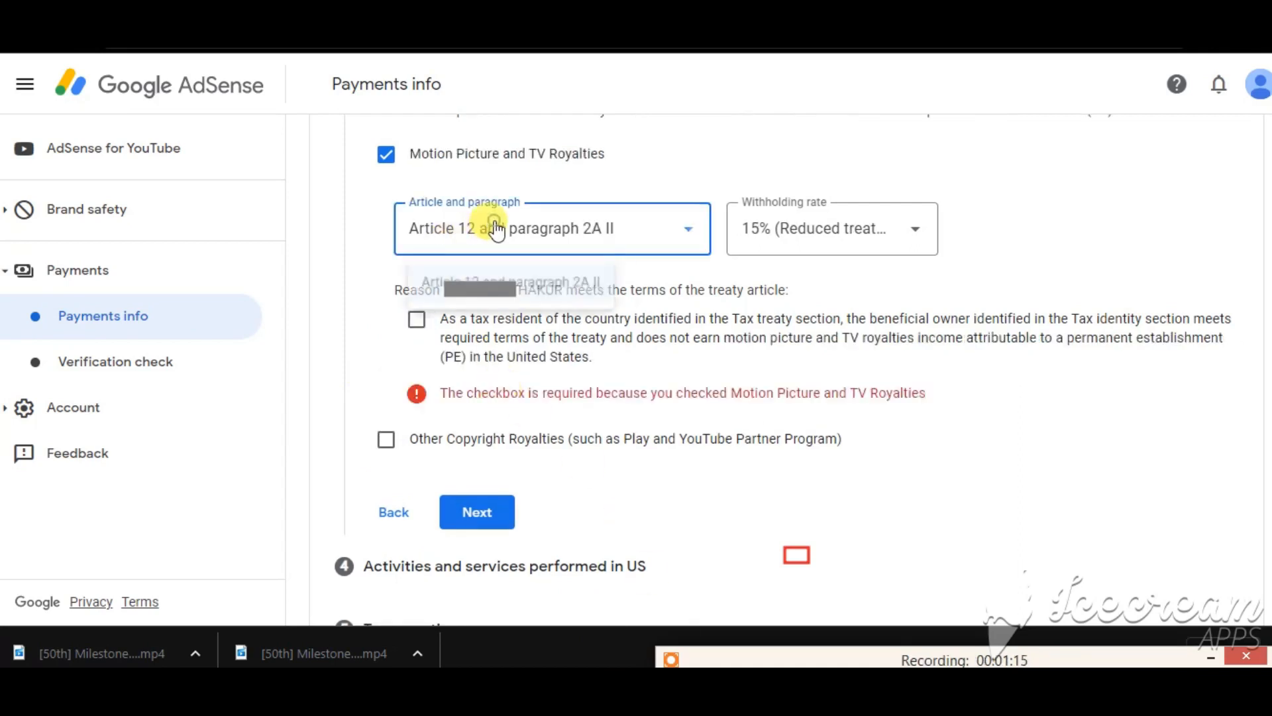
{"action": "left_click", "coordinate": [426, 292]}
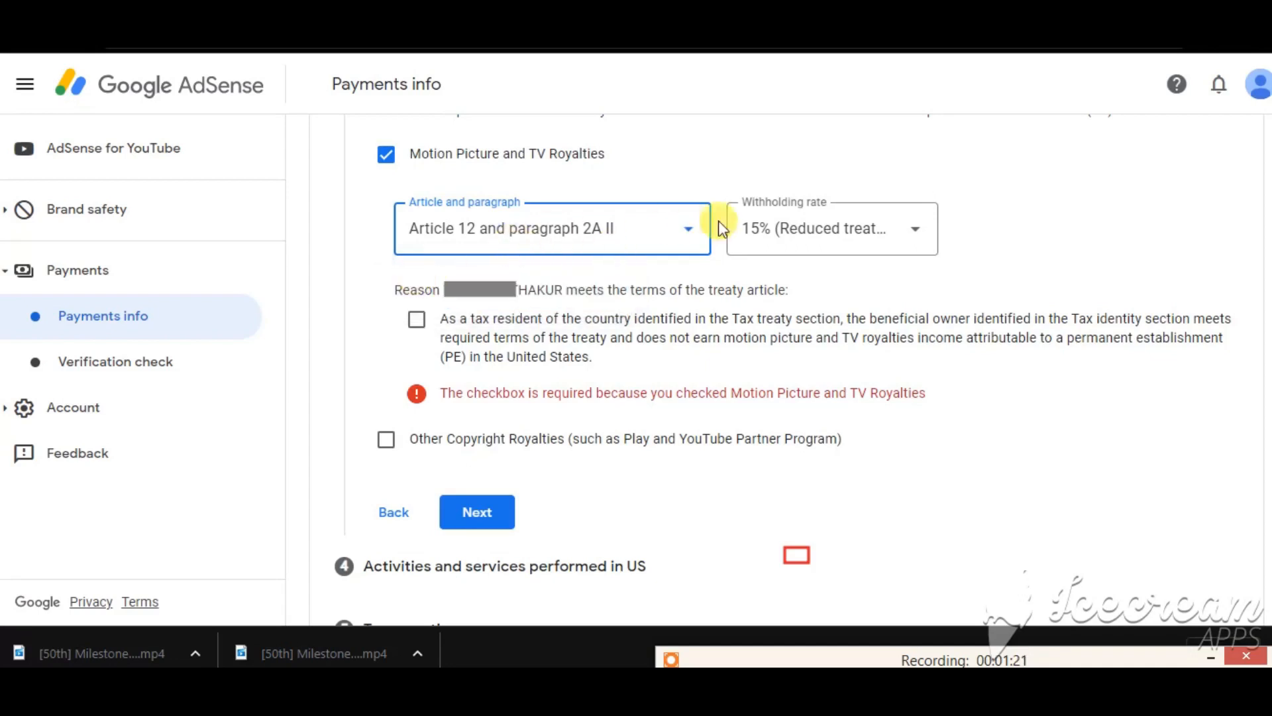
{"action": "left_click", "coordinate": [764, 228]}
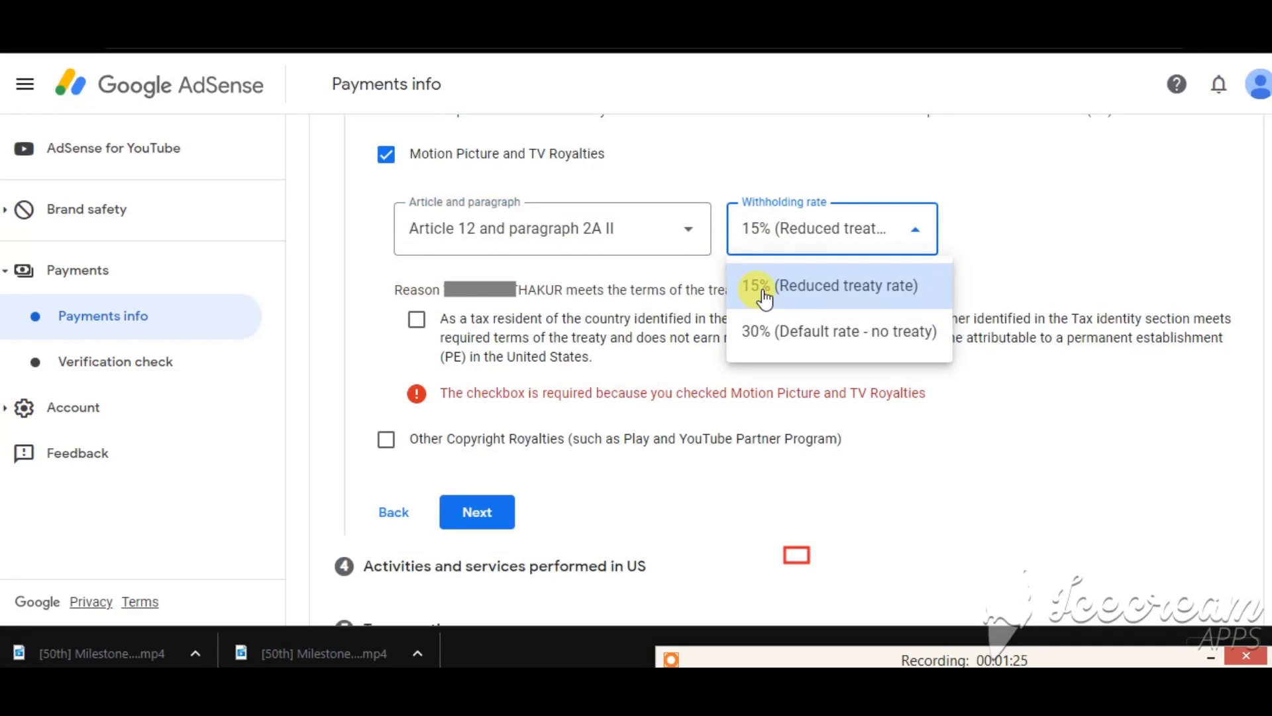
{"action": "left_click", "coordinate": [765, 299]}
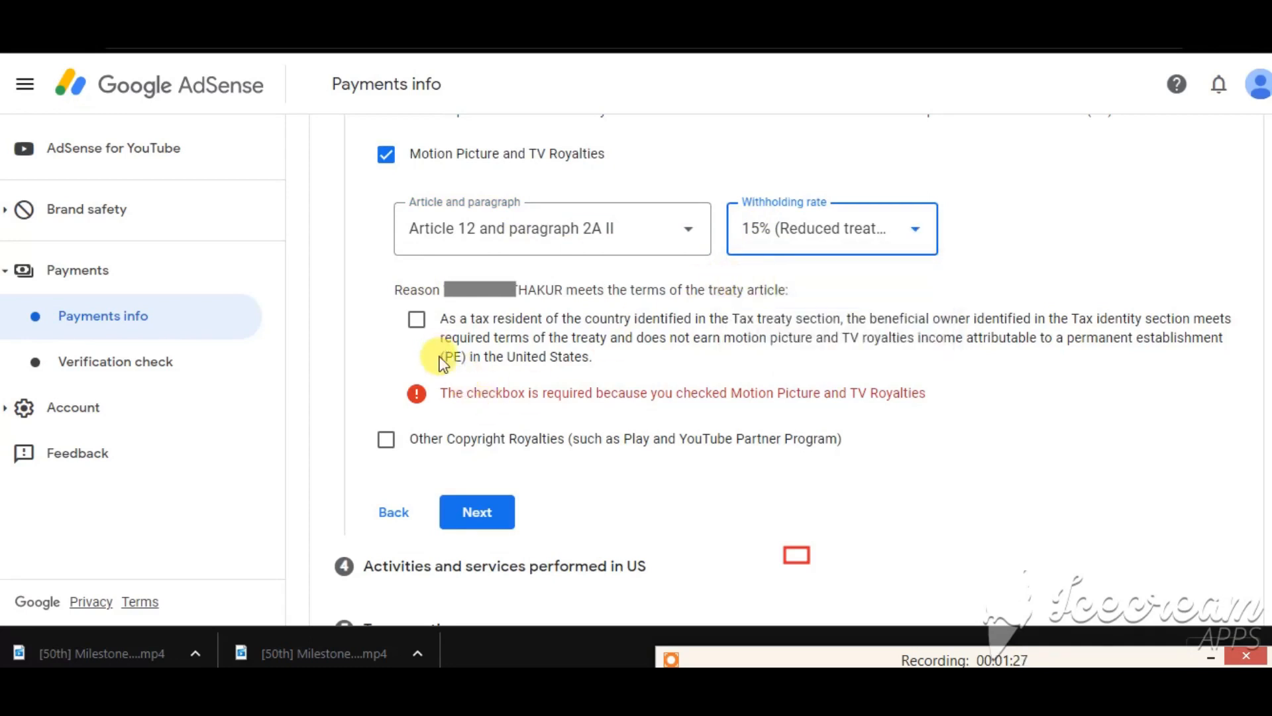
{"action": "left_click", "coordinate": [416, 320]}
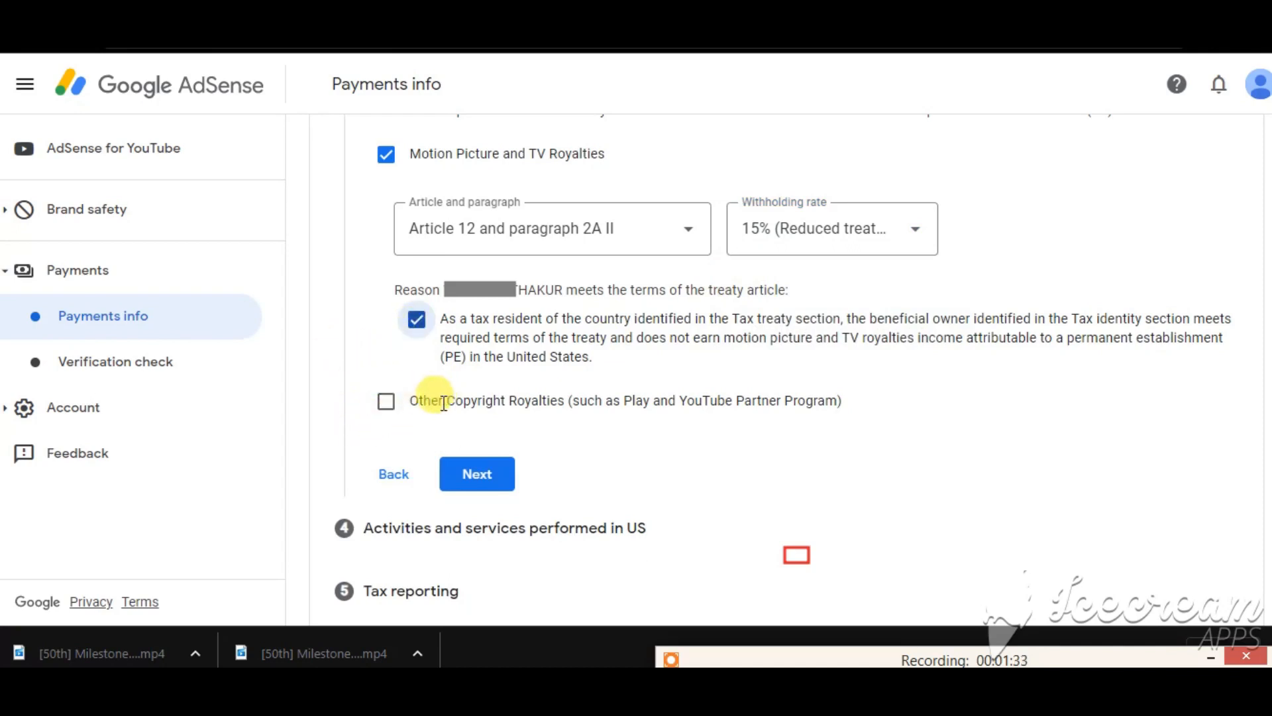
For Other Copyright Royalties, choose Article 12 and paragraph 2A II at the 15% reduced treaty rate, tick the tax resident statement, and continue.
{"action": "left_click", "coordinate": [385, 401]}
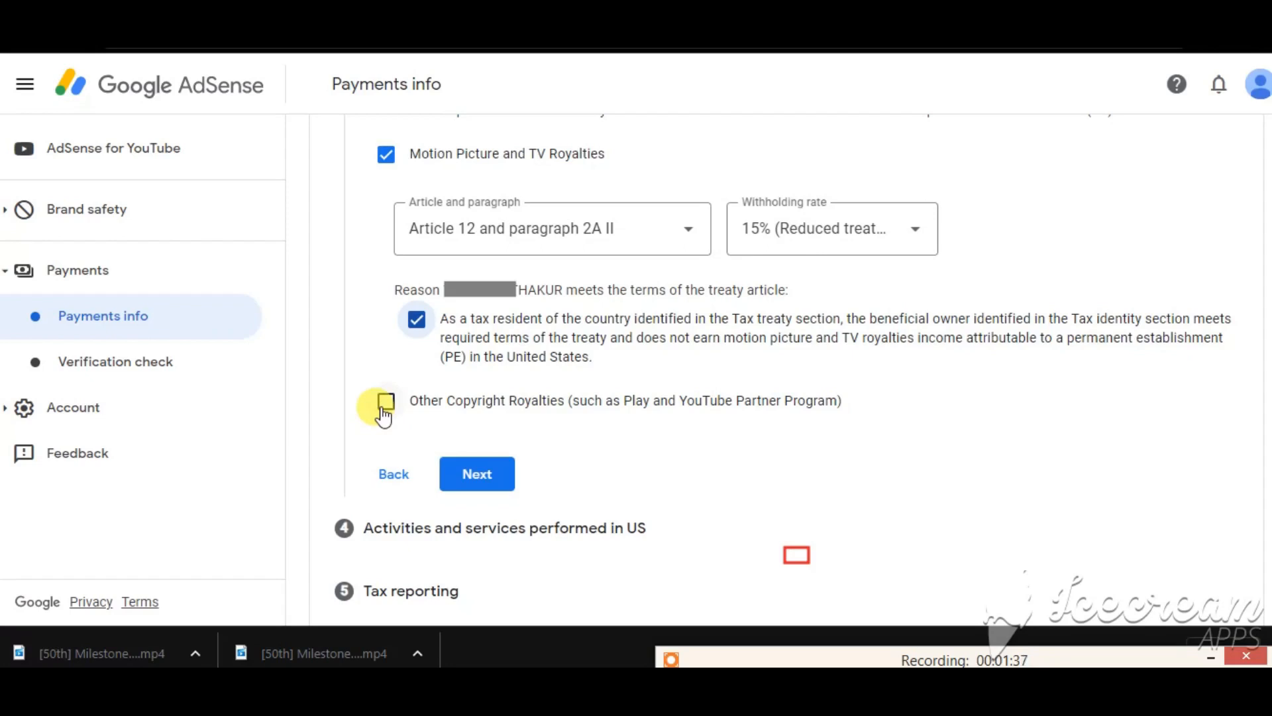
{"action": "scroll", "coordinate": [464, 398], "scroll_direction": "down", "scroll_amount": 3}
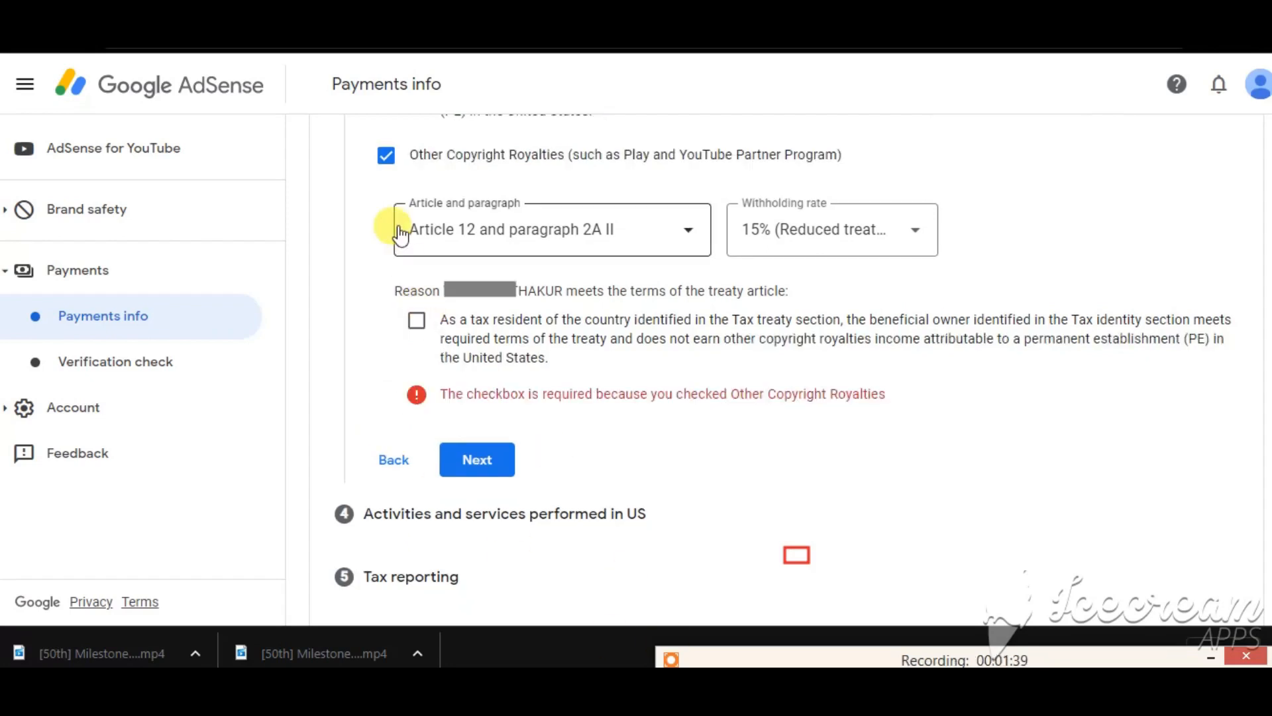
{"action": "left_click", "coordinate": [500, 233]}
{"action": "left_click", "coordinate": [573, 288]}
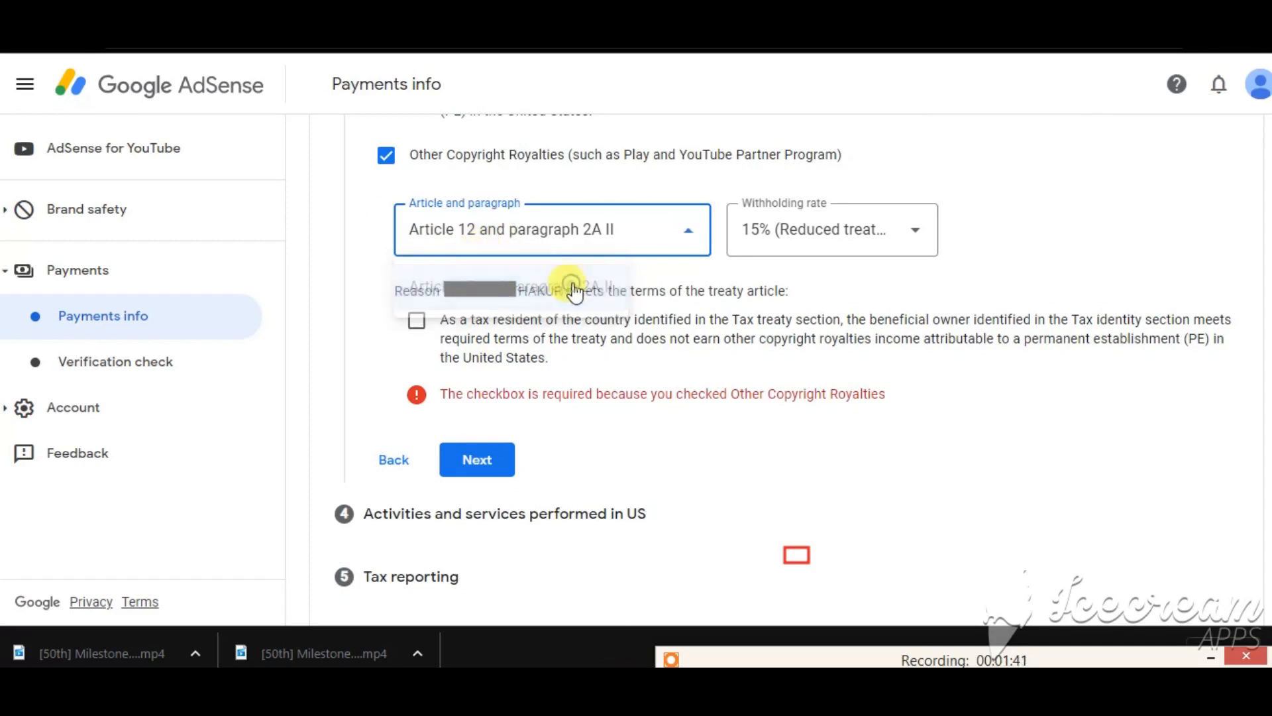
{"action": "left_click", "coordinate": [803, 229]}
{"action": "left_click", "coordinate": [784, 291]}
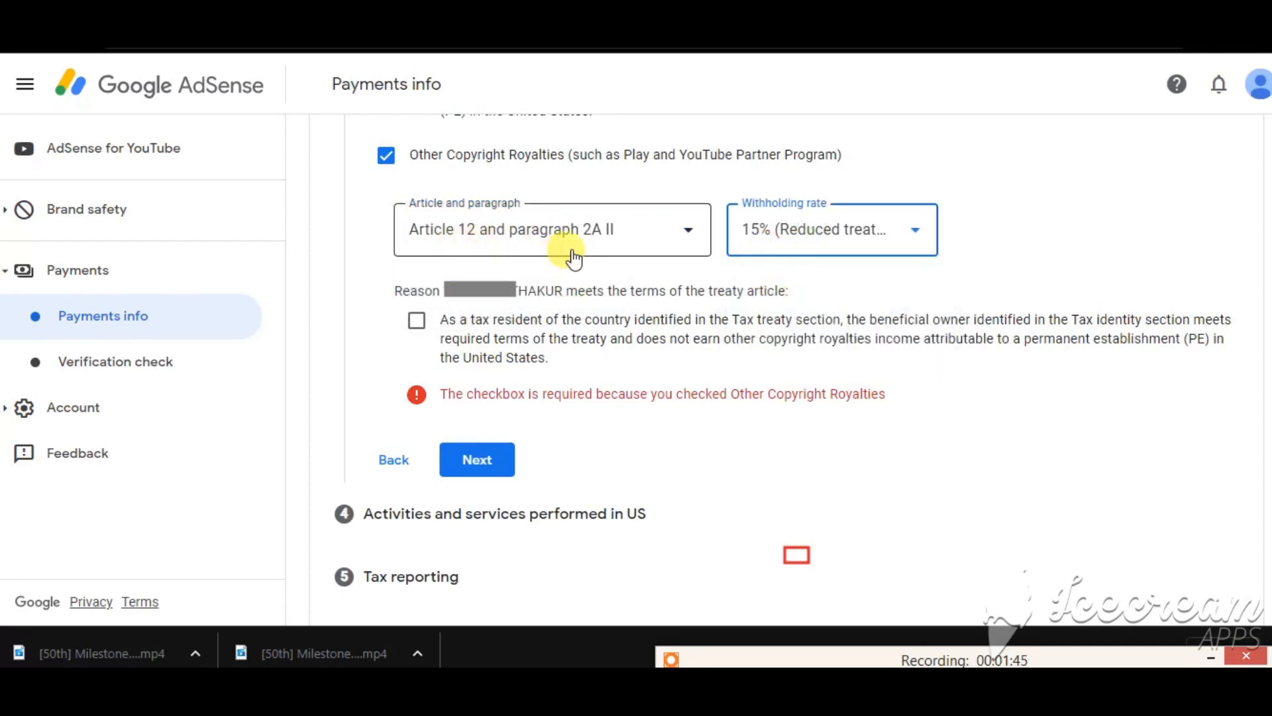
{"action": "left_click", "coordinate": [416, 322]}
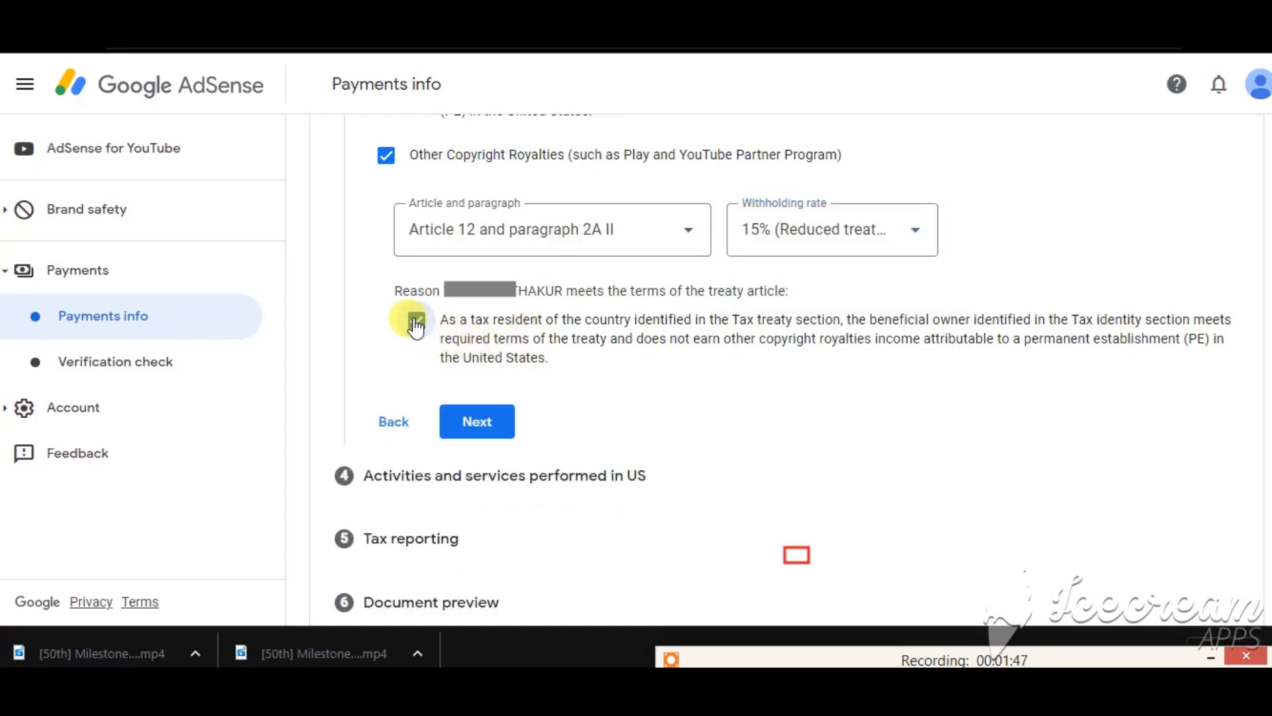
{"action": "left_click", "coordinate": [474, 424]}
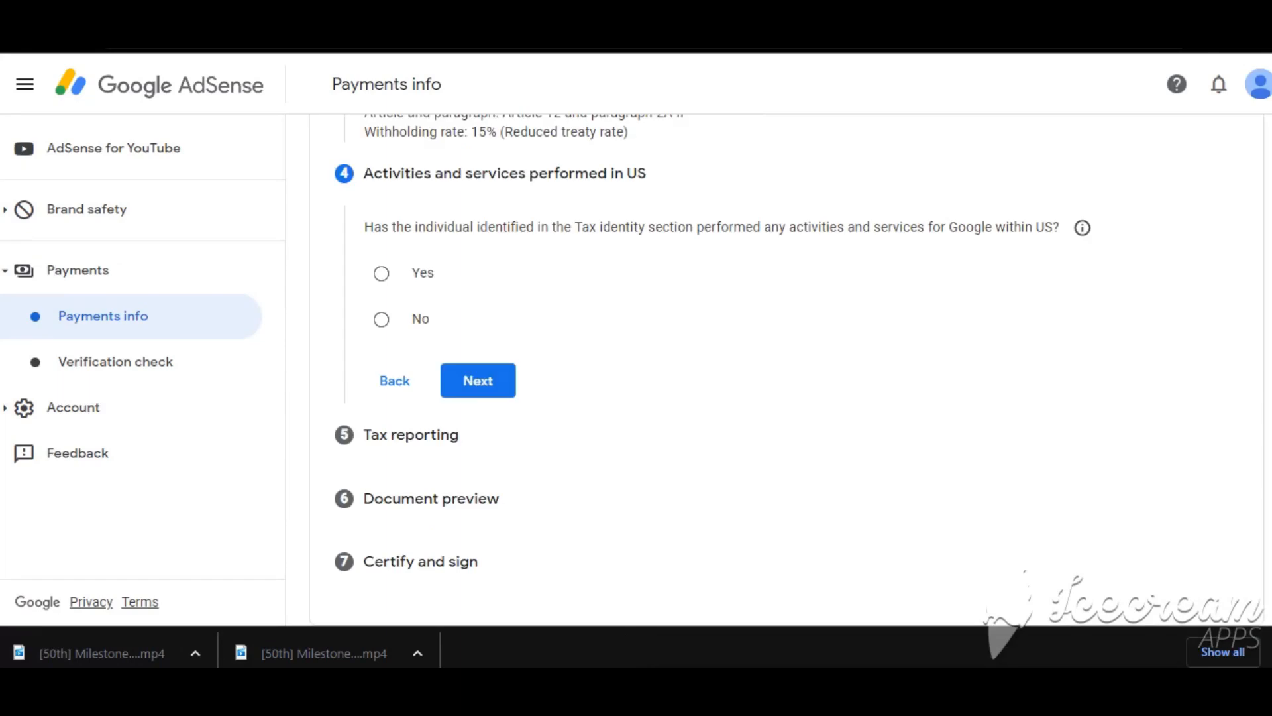
Outline in red the heading "Activities and services performed in US" and the key phrases of the question below it.
{"action": "left_click_drag", "start_coordinate": [858, 527], "coordinate": [883, 558]}
{"action": "mouse_move", "coordinate": [357, 161]}
{"action": "left_mouse_down"}
{"action": "mouse_move", "coordinate": [440, 188]}
{"action": "mouse_move", "coordinate": [682, 186]}
{"action": "left_mouse_up"}
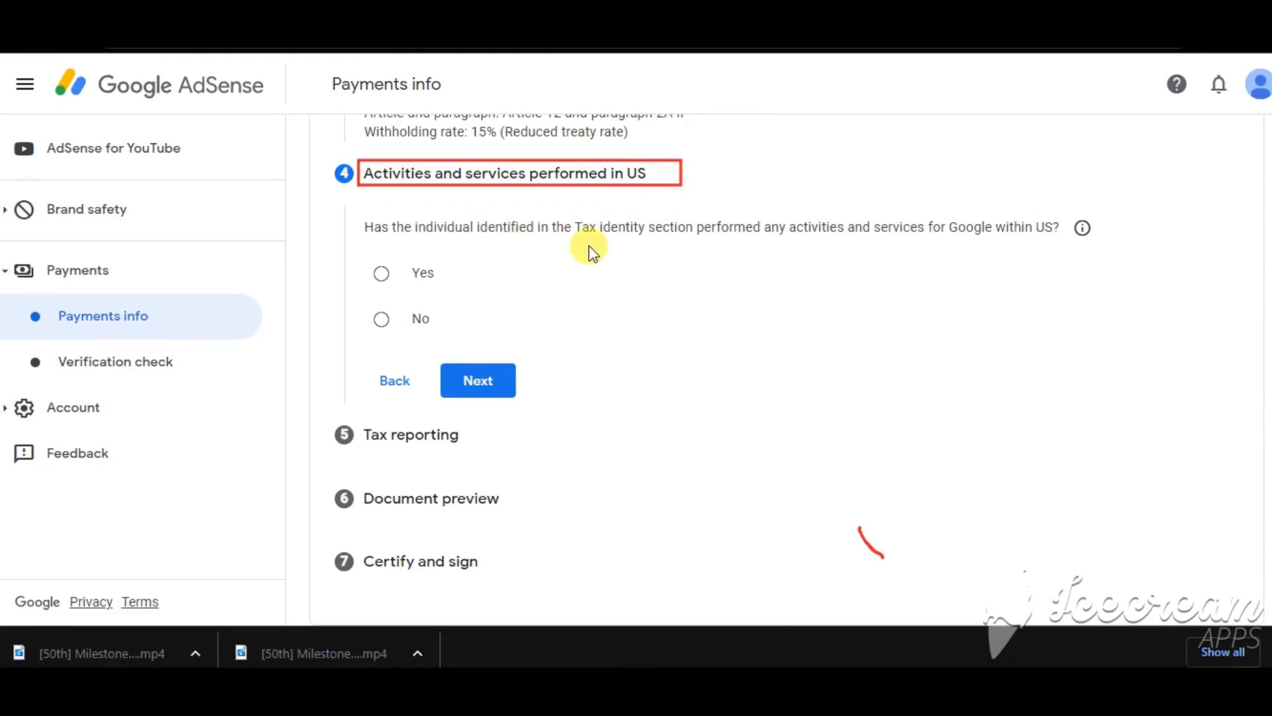
{"action": "mouse_move", "coordinate": [362, 209]}
{"action": "left_mouse_down"}
{"action": "mouse_move", "coordinate": [448, 247]}
{"action": "mouse_move", "coordinate": [711, 244]}
{"action": "left_mouse_up"}
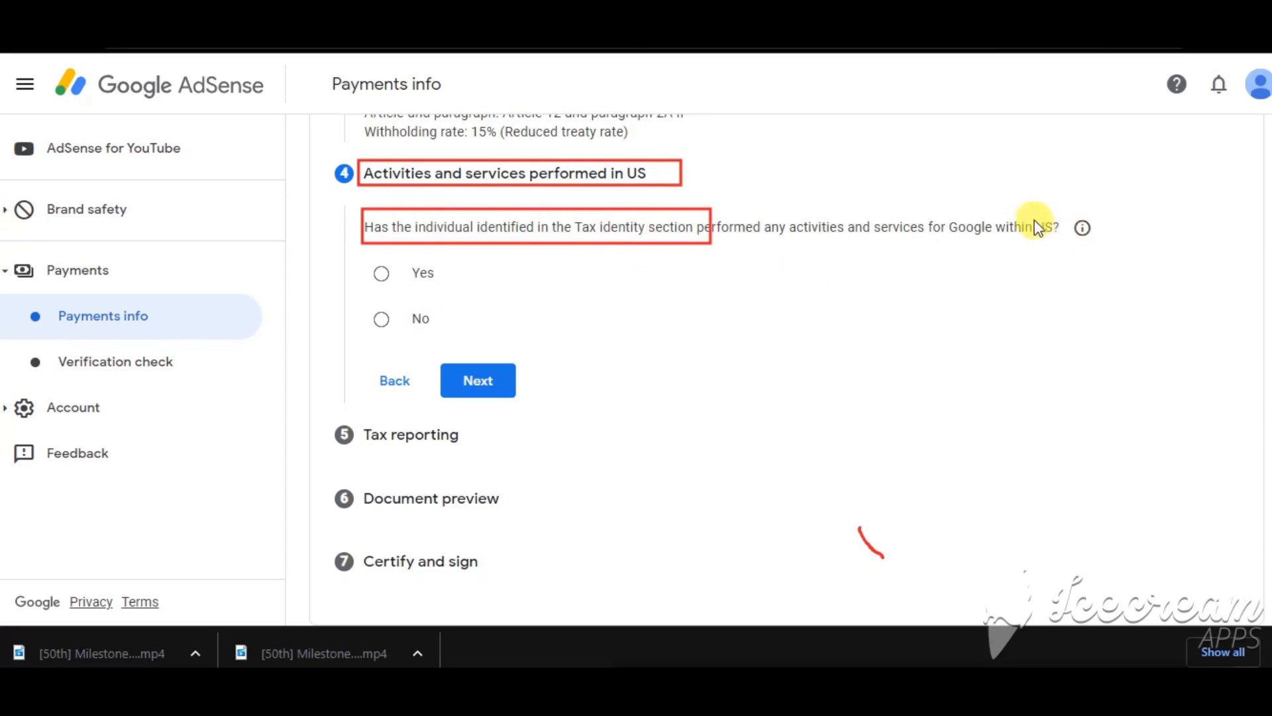
{"action": "left_click_drag", "start_coordinate": [991, 204], "coordinate": [1064, 241]}
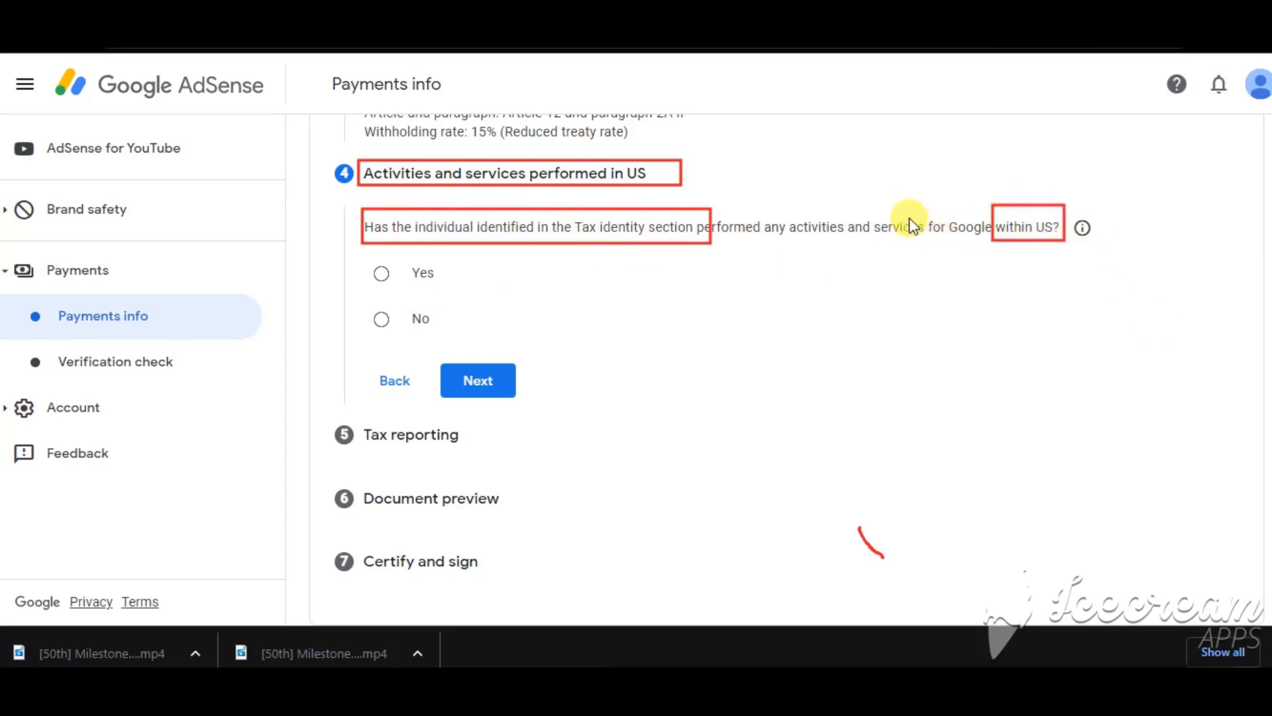
{"action": "mouse_move", "coordinate": [917, 199]}
{"action": "left_mouse_down"}
{"action": "mouse_move", "coordinate": [969, 245]}
{"action": "mouse_move", "coordinate": [1004, 248]}
{"action": "left_mouse_up"}
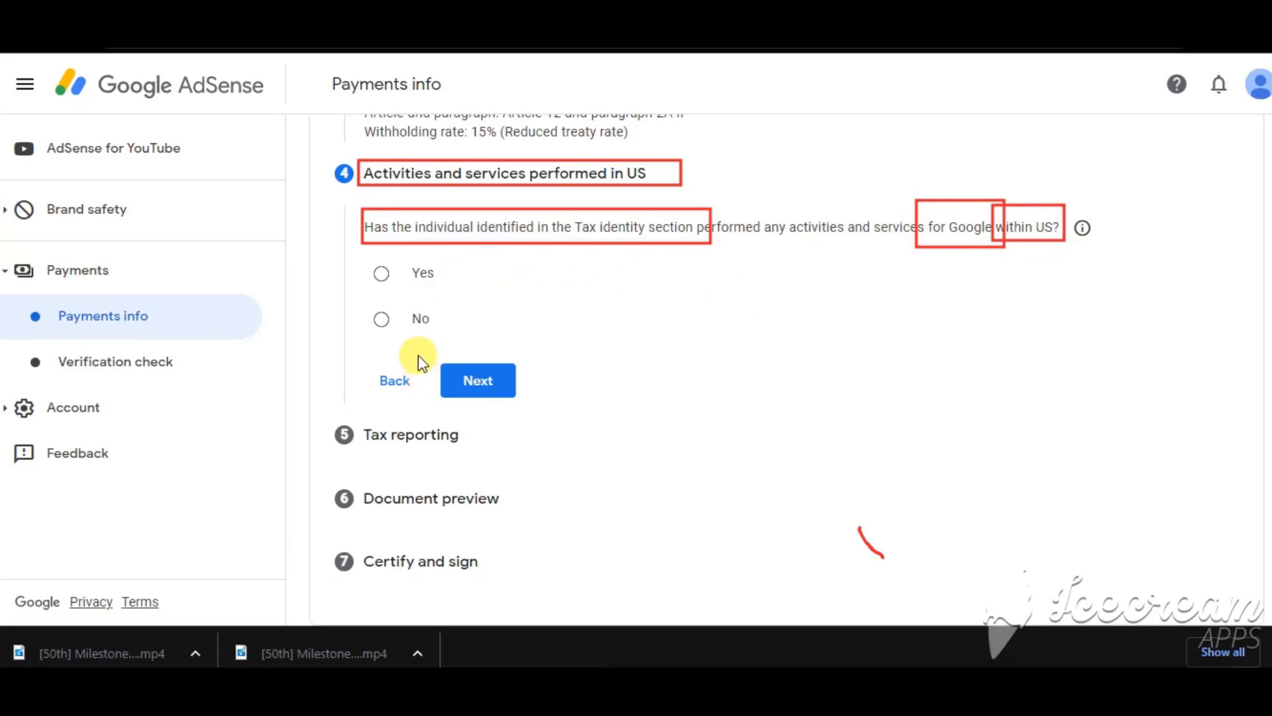
Outline in red the Yes and No answers, the full US activities question and Next, and clear the outlines.
{"action": "mouse_move", "coordinate": [357, 256]}
{"action": "left_mouse_down"}
{"action": "mouse_move", "coordinate": [406, 283]}
{"action": "mouse_move", "coordinate": [450, 336]}
{"action": "left_mouse_up"}
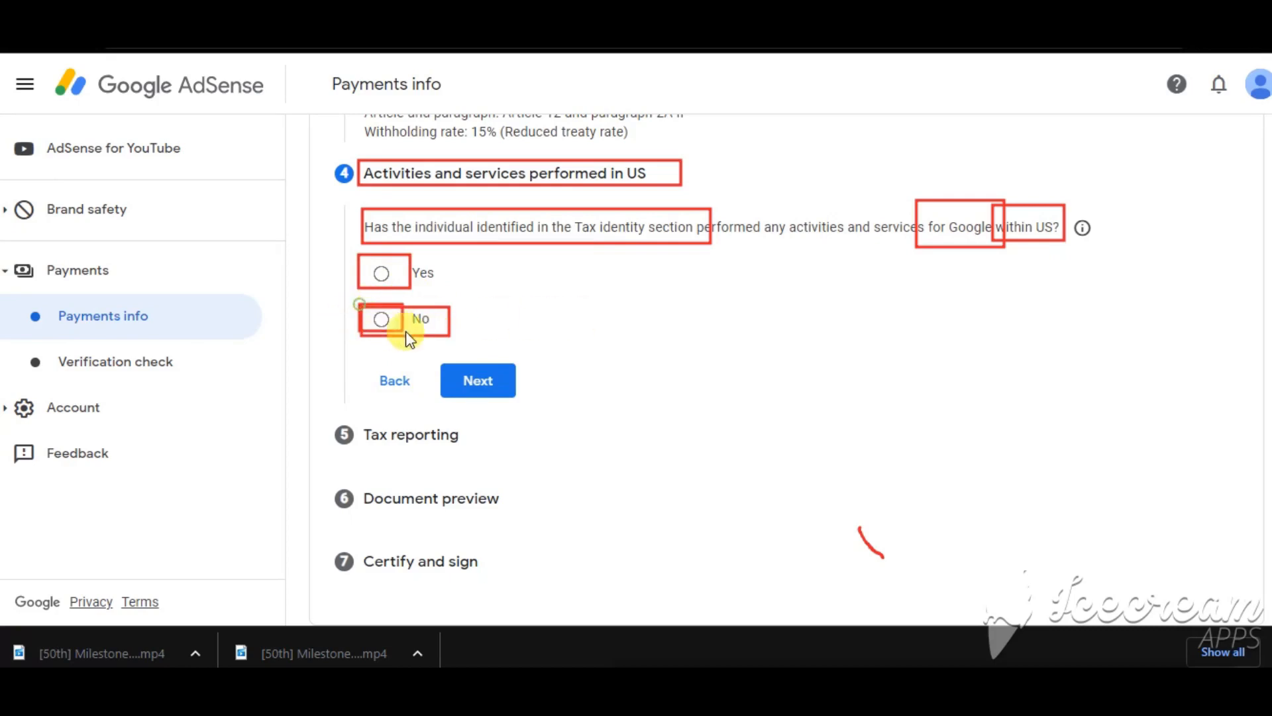
{"action": "left_click_drag", "start_coordinate": [359, 304], "coordinate": [443, 336]}
{"action": "left_click_drag", "start_coordinate": [362, 306], "coordinate": [439, 332]}
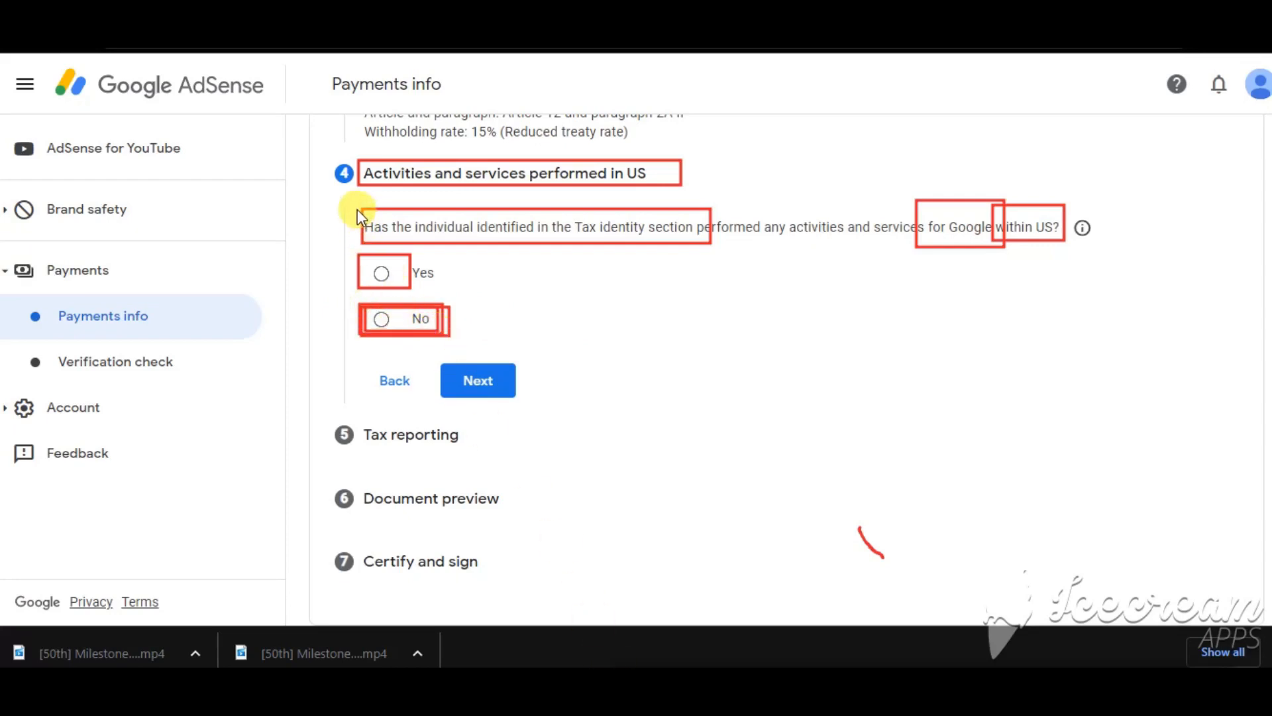
{"action": "mouse_move", "coordinate": [356, 209]}
{"action": "left_mouse_down"}
{"action": "mouse_move", "coordinate": [648, 253]}
{"action": "mouse_move", "coordinate": [1064, 245]}
{"action": "left_mouse_up"}
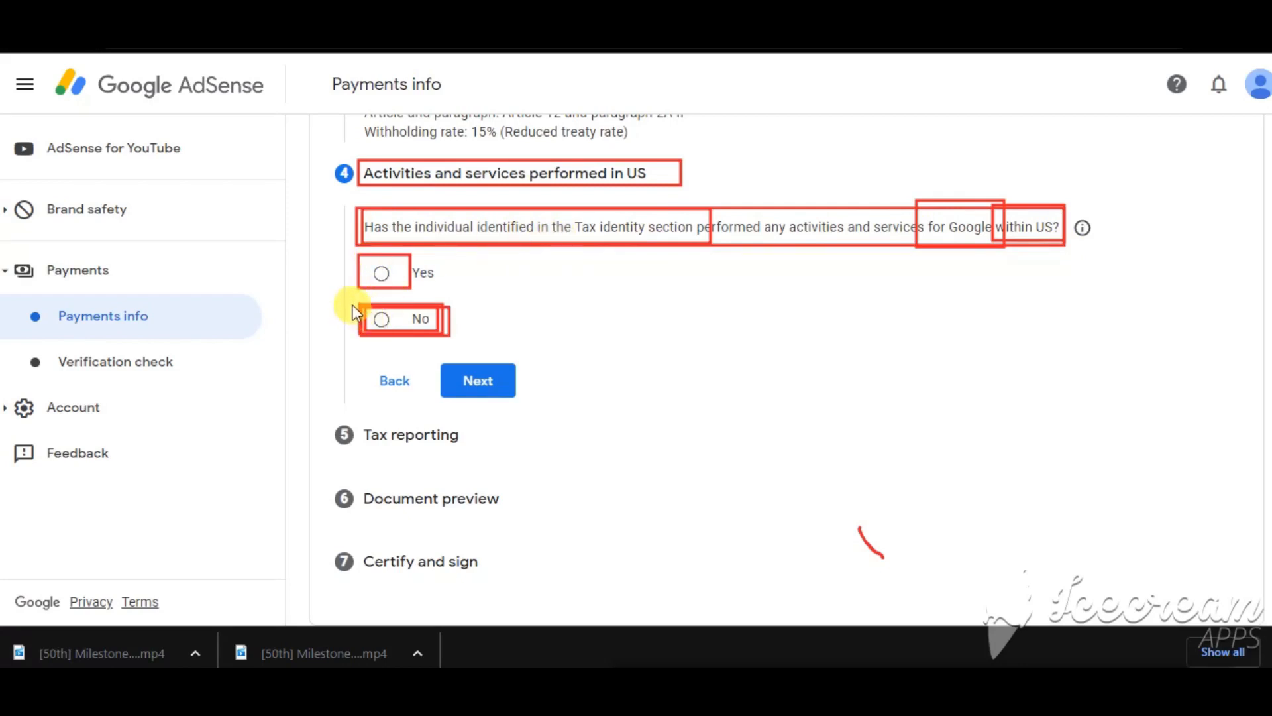
{"action": "mouse_move", "coordinate": [354, 303]}
{"action": "left_mouse_down"}
{"action": "mouse_move", "coordinate": [444, 332]}
{"action": "mouse_move", "coordinate": [504, 397]}
{"action": "left_mouse_up"}
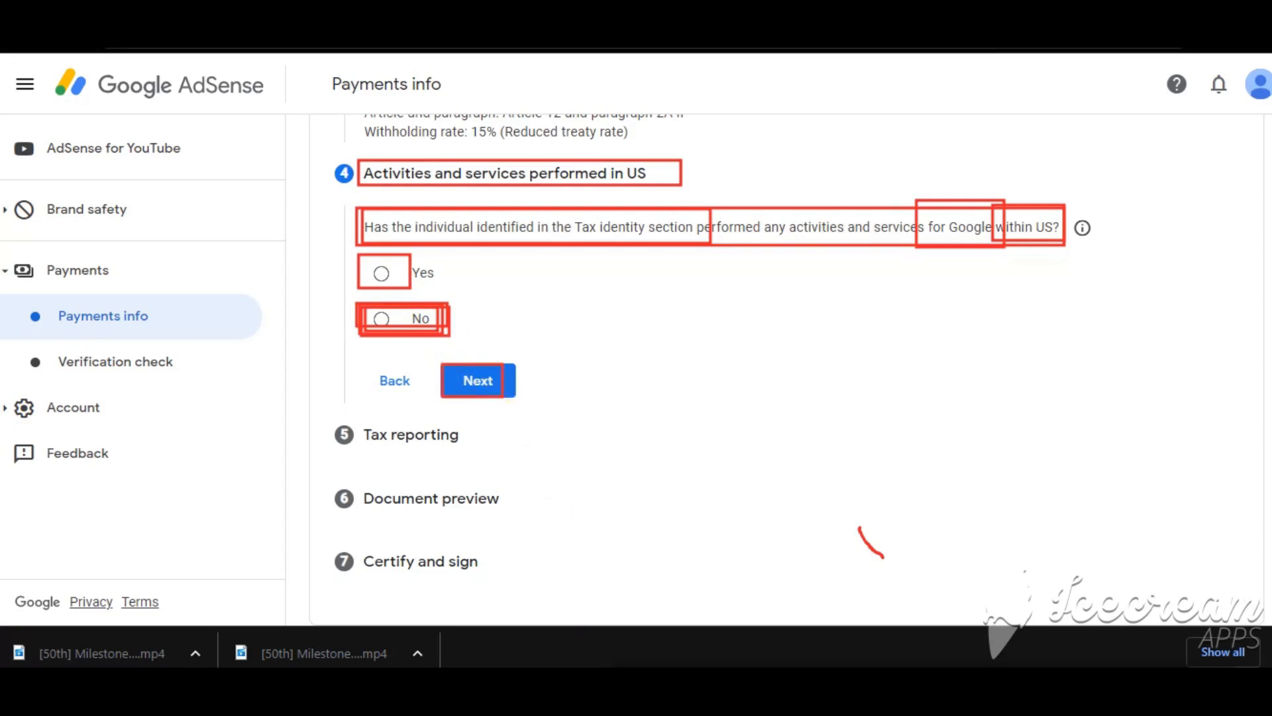
{"action": "key", "text": "Escape"}
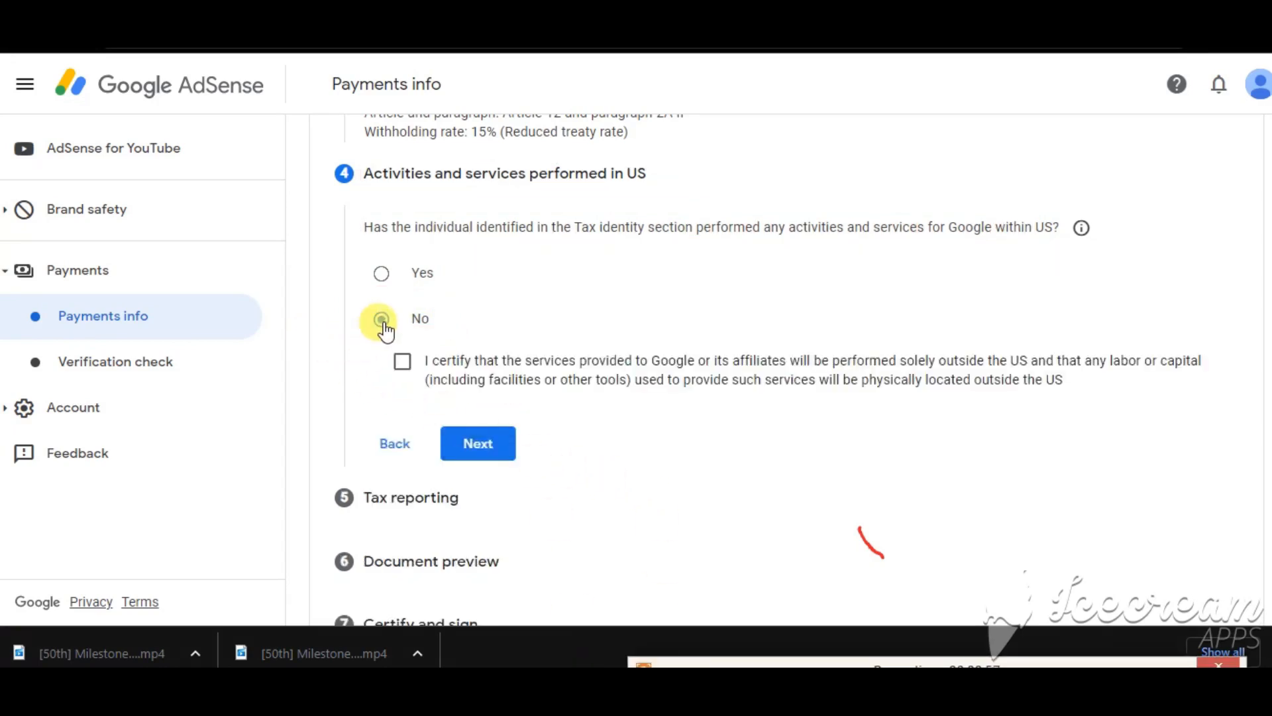
Answer No to US activities, certify that services are performed solely outside the US, and continue to Tax reporting.
{"action": "left_click", "coordinate": [404, 363]}
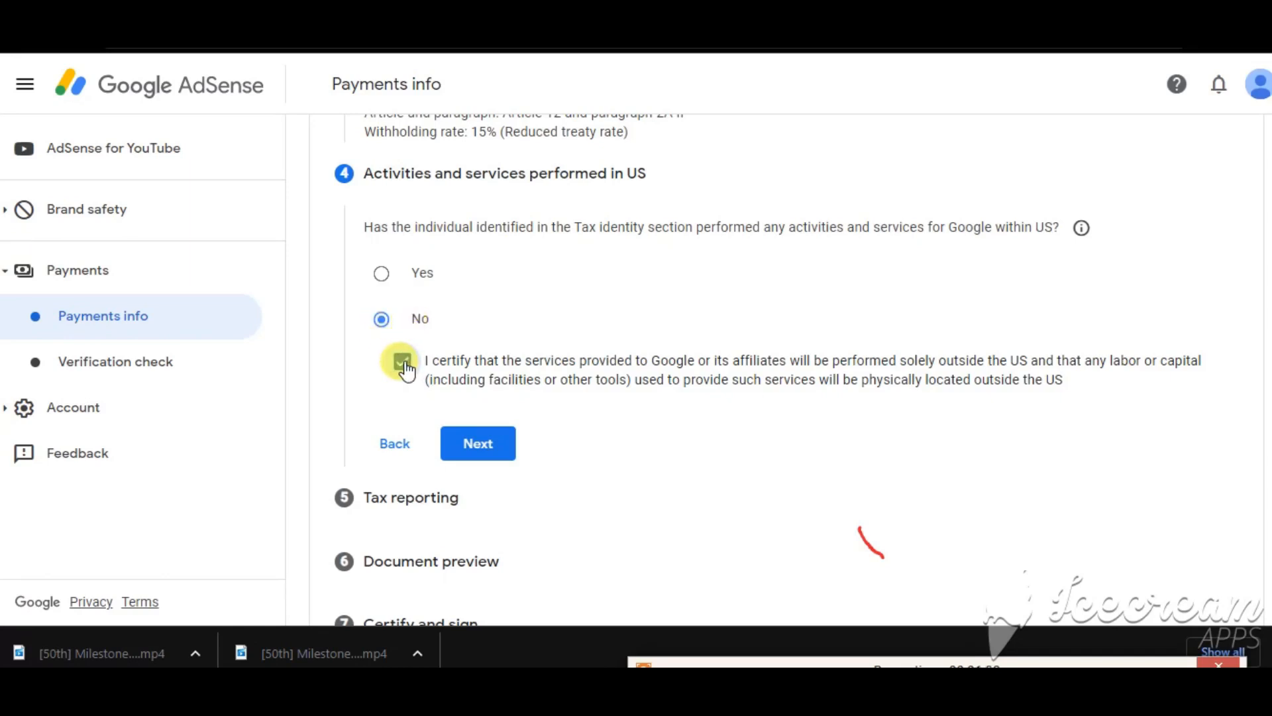
{"action": "left_click", "coordinate": [479, 446]}
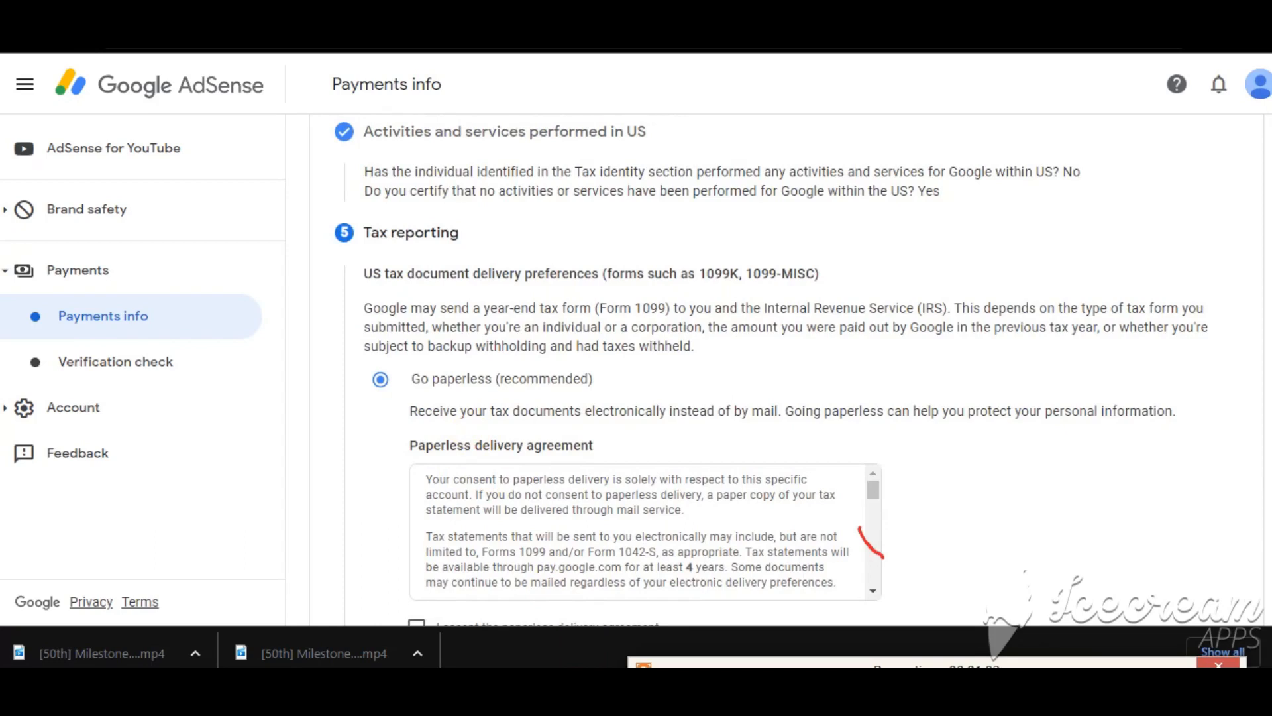
Outline in red the Go paperless and Get documents by mail options and the agreement checkbox, and clear the outlines.
{"action": "scroll", "coordinate": [370, 371], "scroll_direction": "down", "scroll_amount": 2}
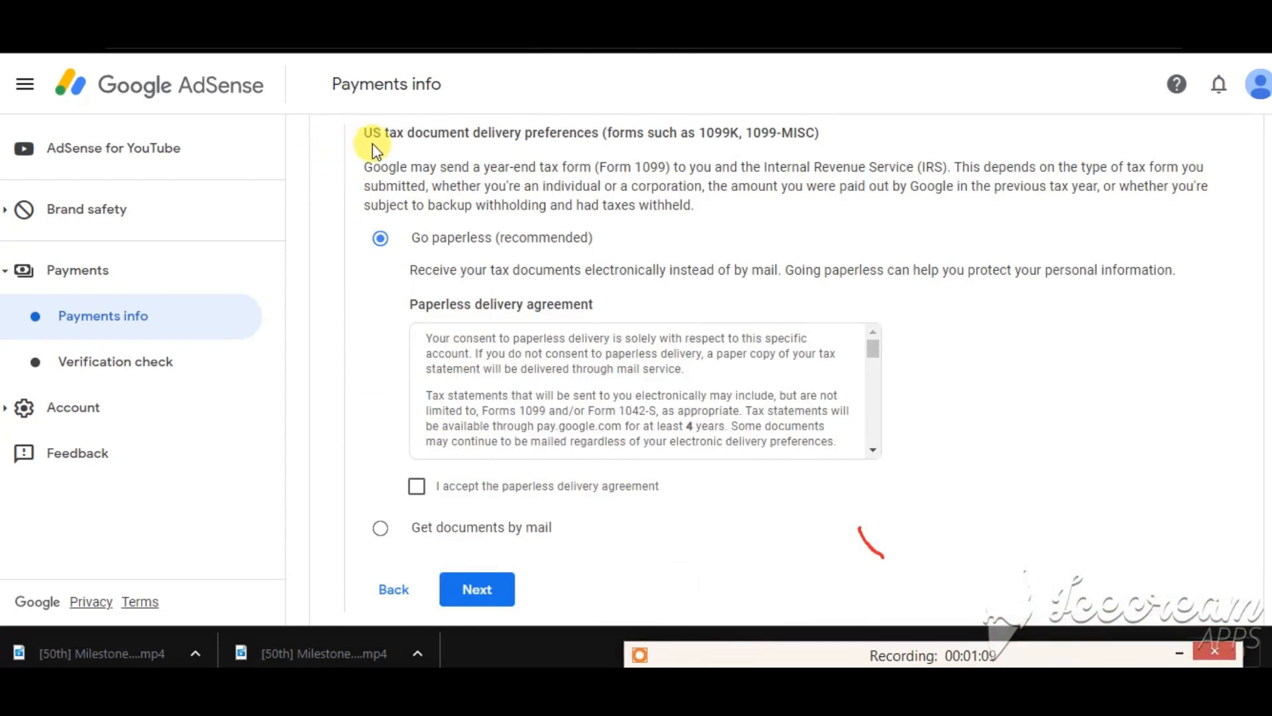
{"action": "mouse_move", "coordinate": [363, 223]}
{"action": "left_mouse_down"}
{"action": "mouse_move", "coordinate": [476, 250]}
{"action": "mouse_move", "coordinate": [630, 262]}
{"action": "left_mouse_up"}
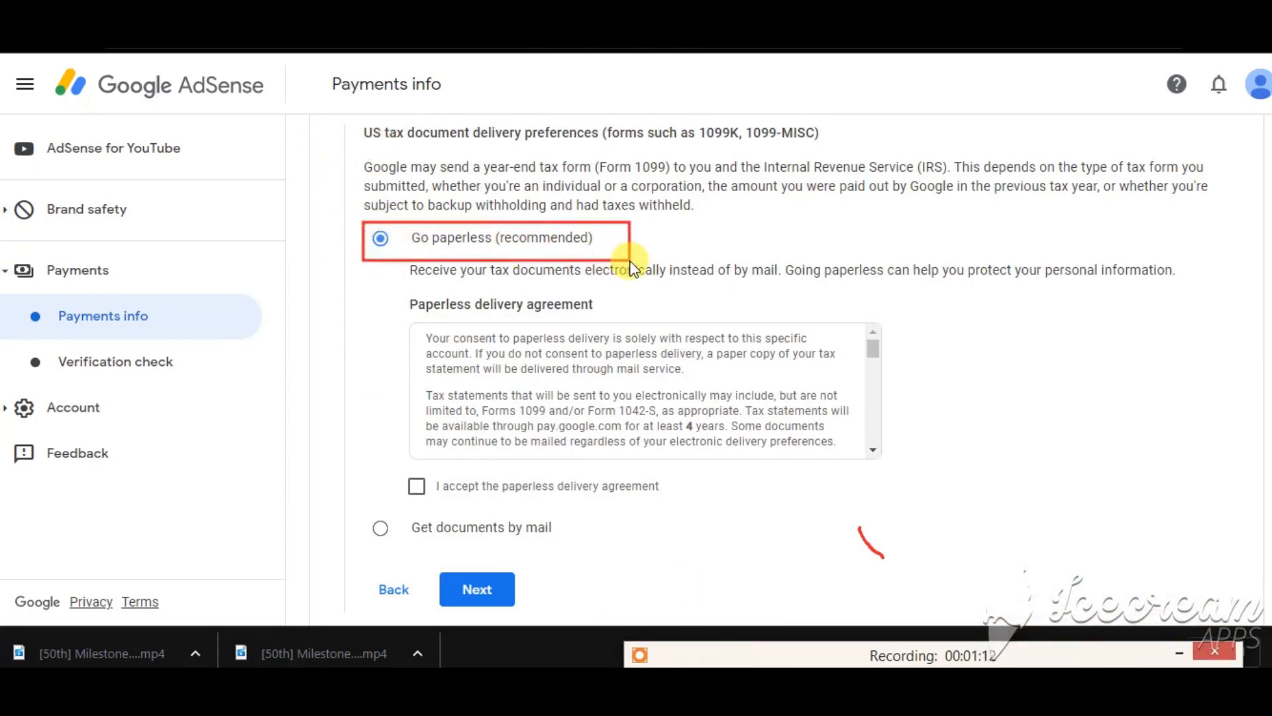
{"action": "left_click", "coordinate": [385, 233]}
{"action": "left_click_drag", "start_coordinate": [359, 221], "coordinate": [399, 263]}
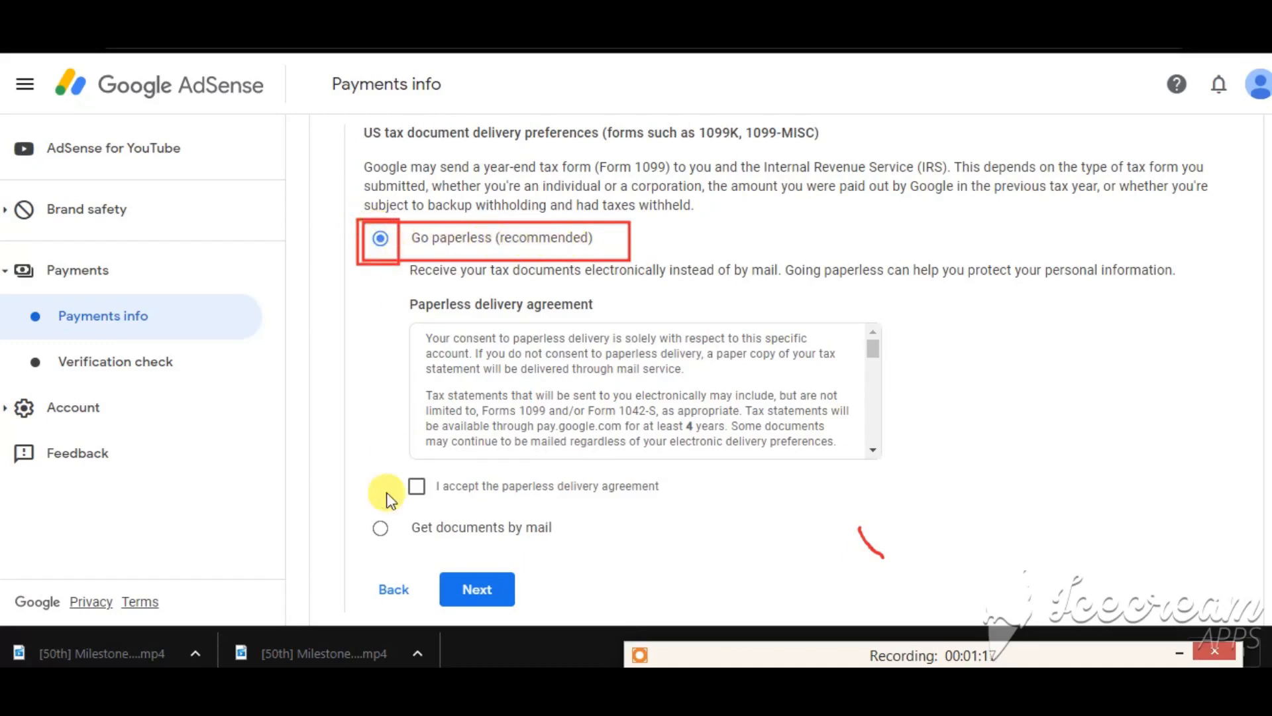
{"action": "left_click_drag", "start_coordinate": [364, 508], "coordinate": [605, 554]}
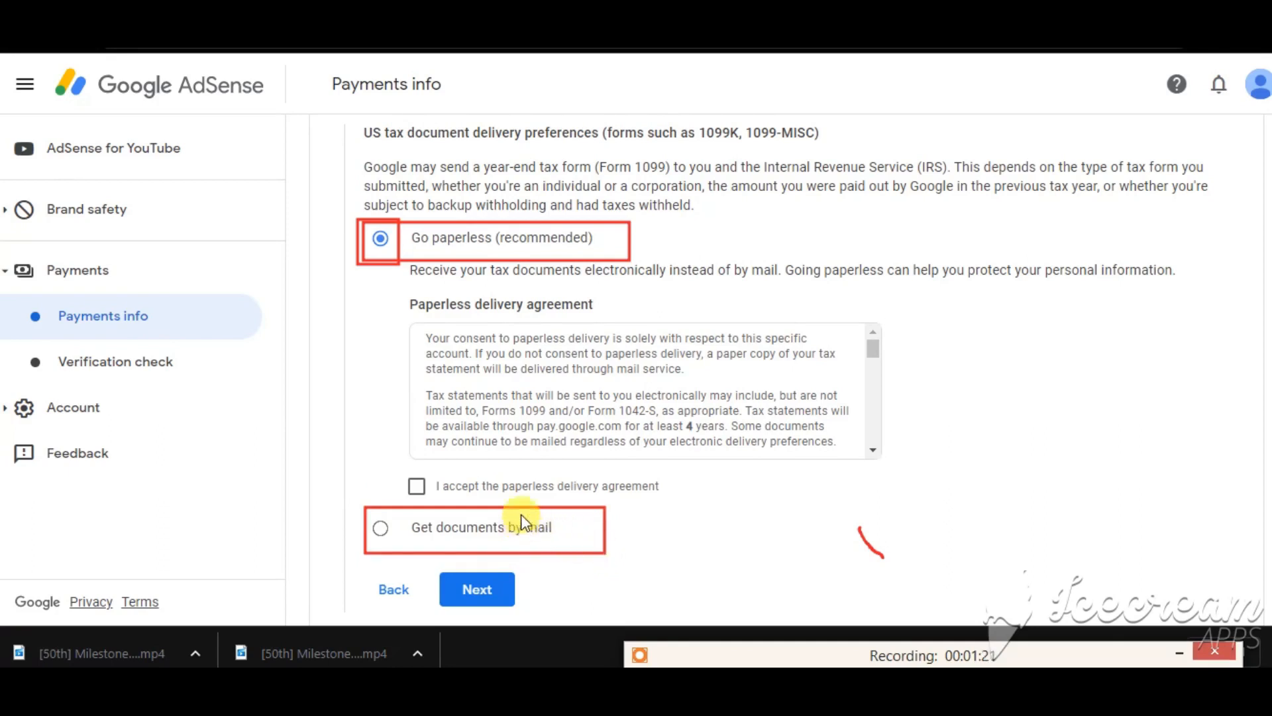
{"action": "left_click_drag", "start_coordinate": [520, 514], "coordinate": [573, 545]}
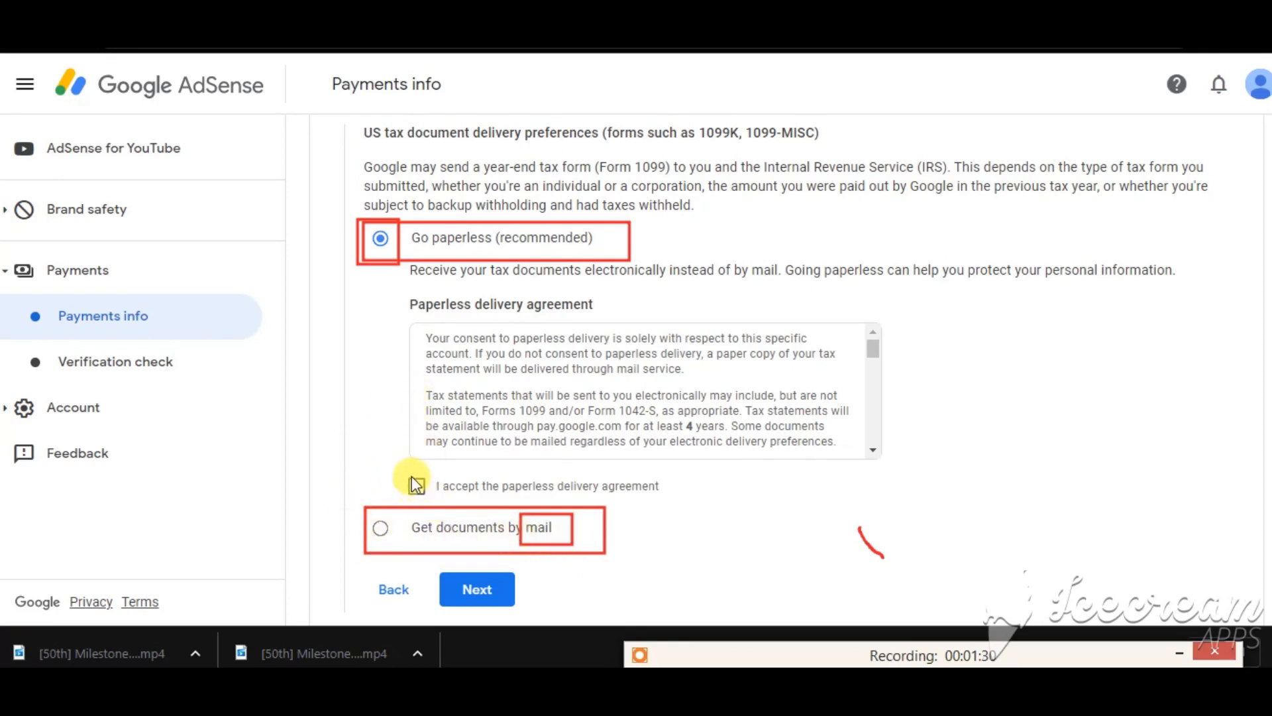
{"action": "left_click_drag", "start_coordinate": [405, 475], "coordinate": [433, 494]}
{"action": "key", "text": "Escape"}
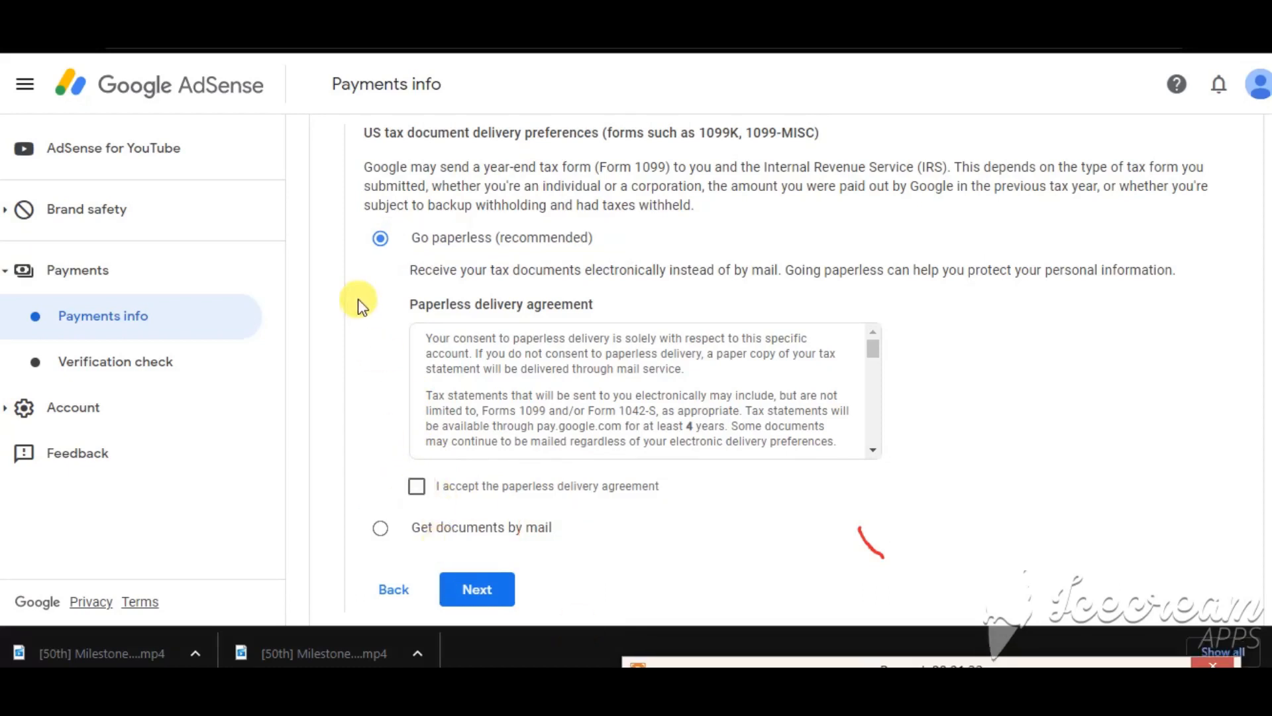
Accept the paperless delivery agreement with Go paperless selected and continue to Document preview.
{"action": "left_click", "coordinate": [416, 488]}
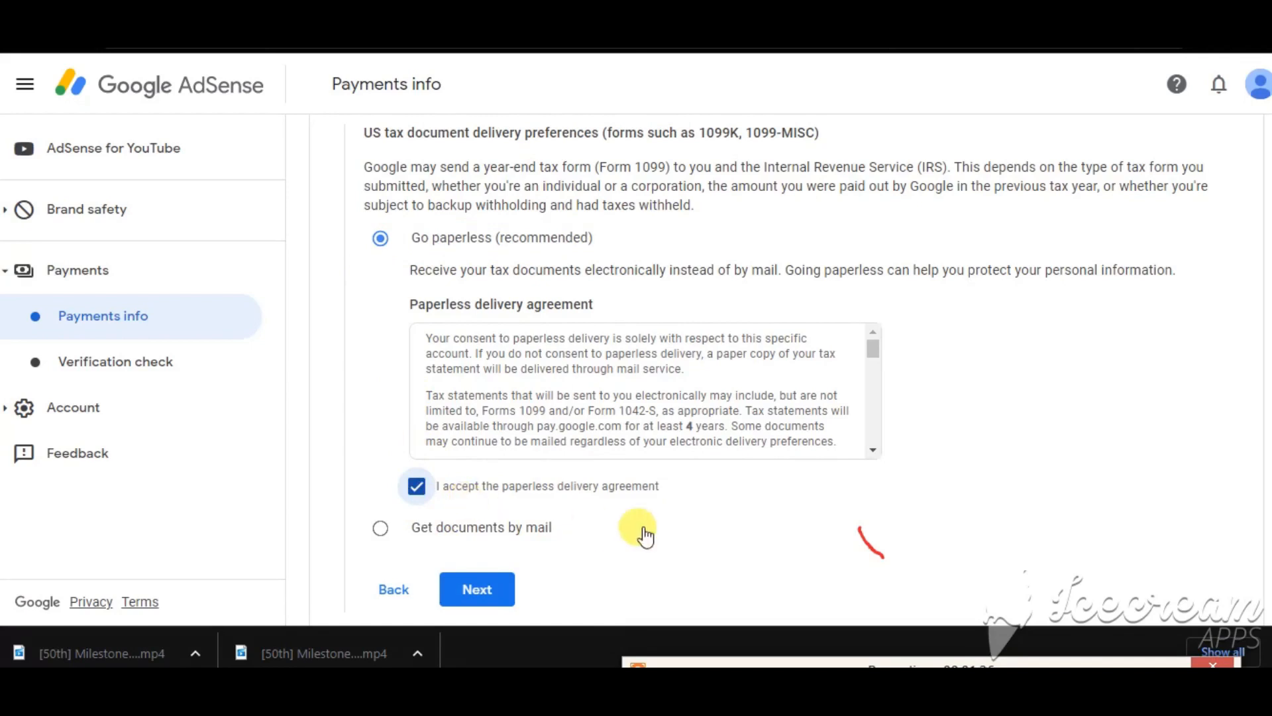
{"action": "left_click", "coordinate": [479, 597]}
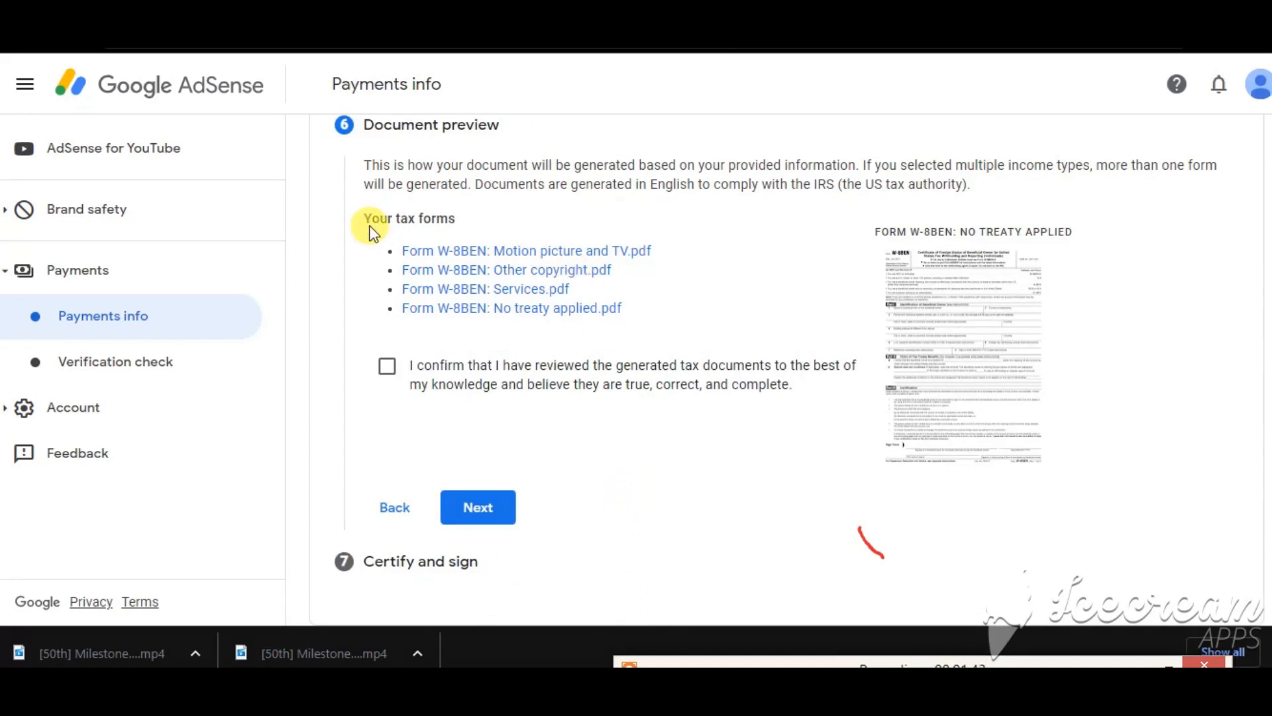
Outline in red the list of W-8BEN tax forms, the form preview, the confirmation checkbox and Next, and clear the outlines.
{"action": "mouse_move", "coordinate": [369, 226]}
{"action": "left_mouse_down"}
{"action": "mouse_move", "coordinate": [552, 334]}
{"action": "mouse_move", "coordinate": [693, 338]}
{"action": "left_mouse_up"}
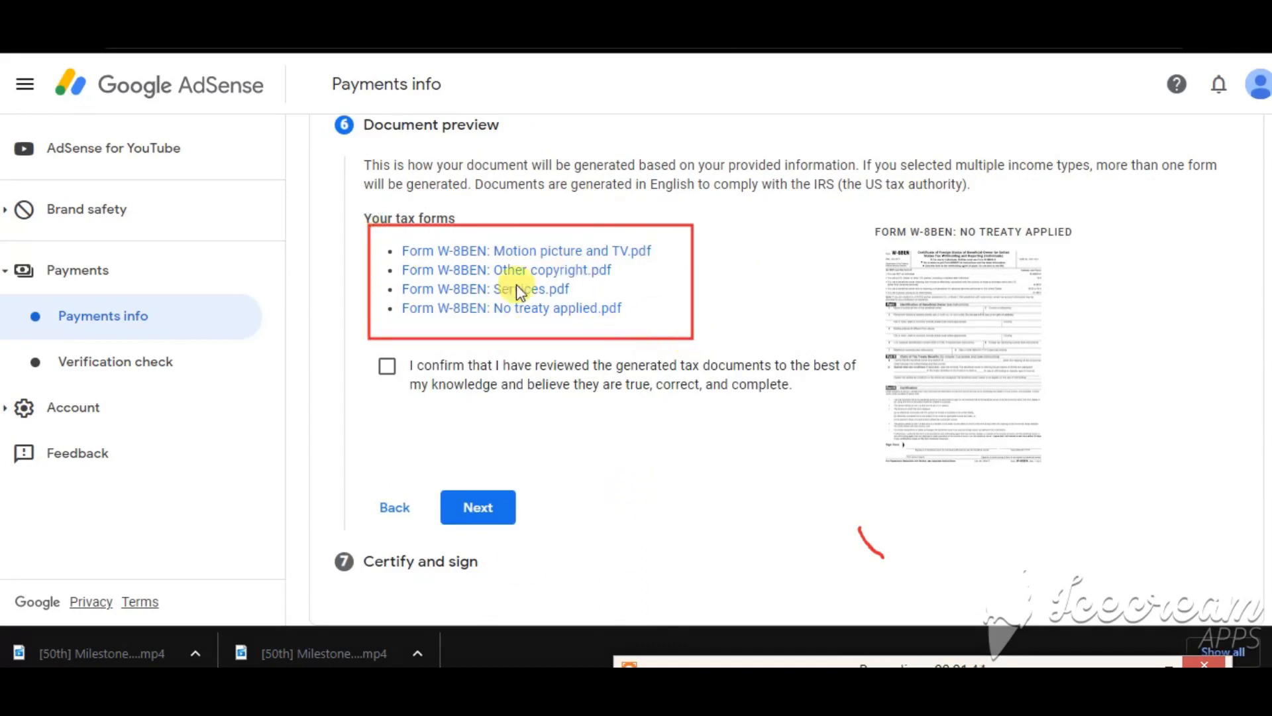
{"action": "mouse_move", "coordinate": [393, 238]}
{"action": "left_mouse_down"}
{"action": "mouse_move", "coordinate": [476, 318]}
{"action": "mouse_move", "coordinate": [673, 324]}
{"action": "left_mouse_up"}
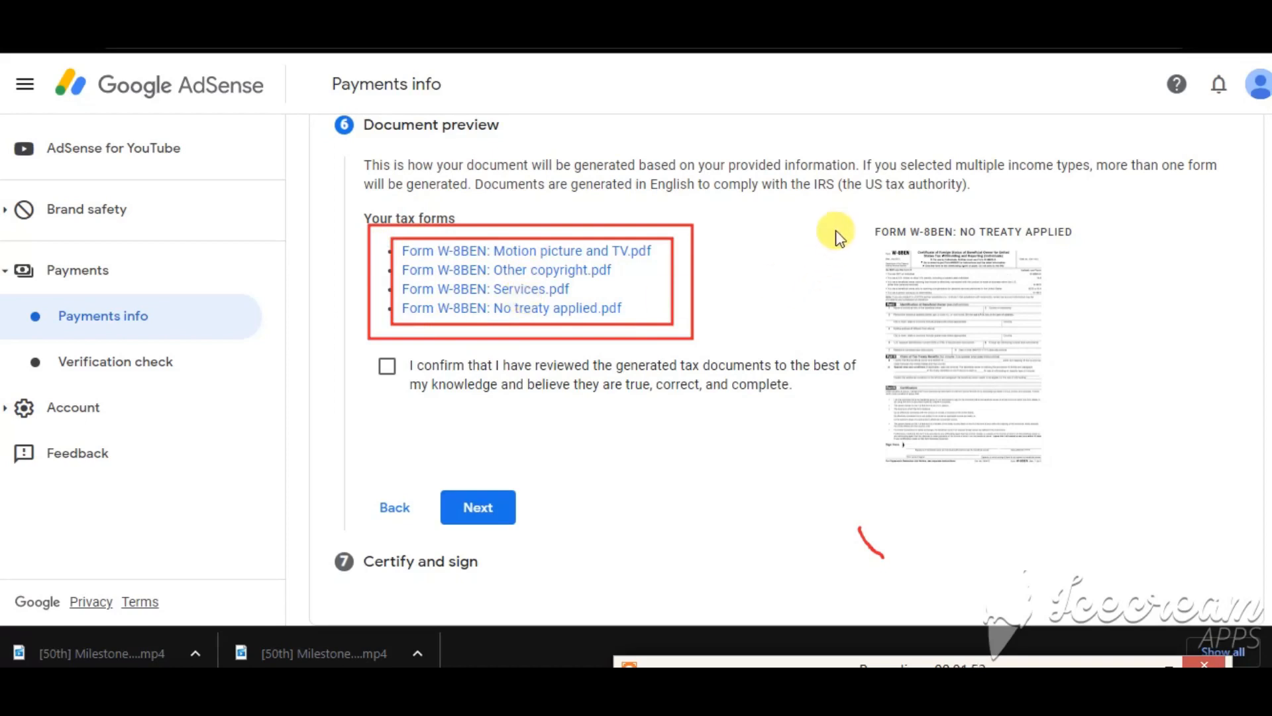
{"action": "mouse_move", "coordinate": [850, 203]}
{"action": "left_mouse_down"}
{"action": "mouse_move", "coordinate": [1045, 428]}
{"action": "mouse_move", "coordinate": [1120, 456]}
{"action": "left_mouse_up"}
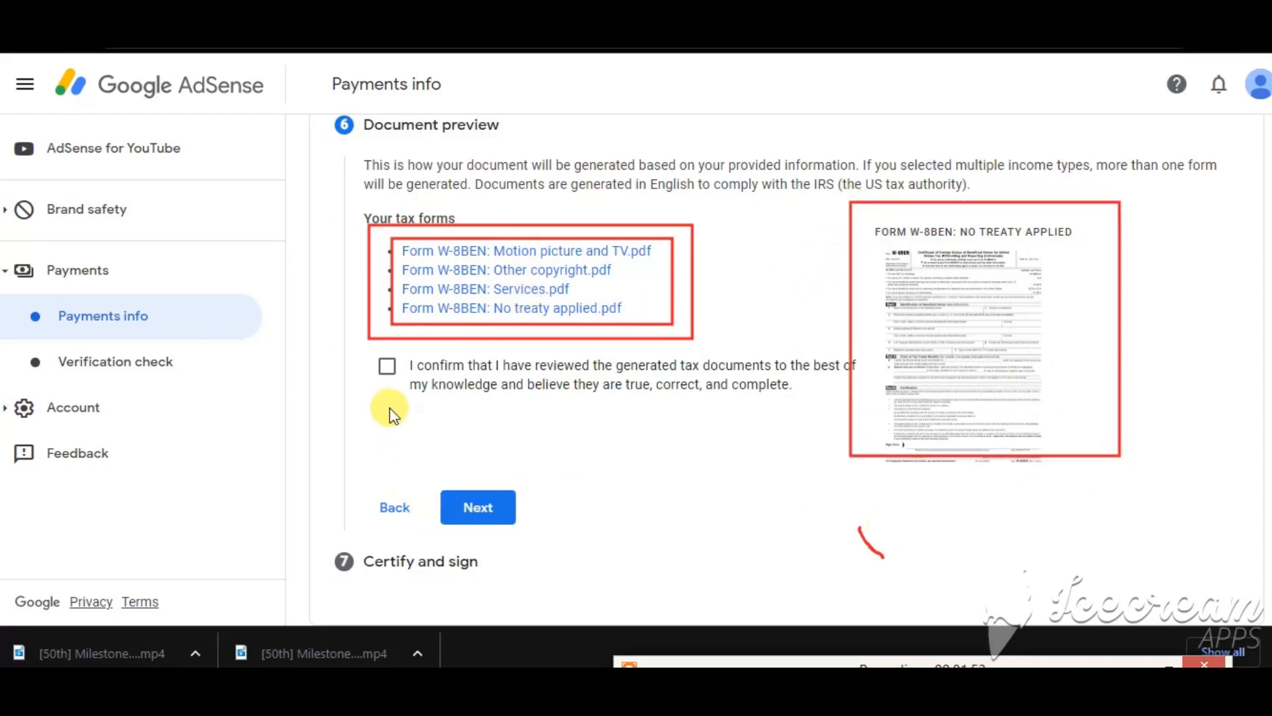
{"action": "mouse_move", "coordinate": [365, 221]}
{"action": "left_mouse_down"}
{"action": "mouse_move", "coordinate": [605, 320]}
{"action": "mouse_move", "coordinate": [677, 332]}
{"action": "left_mouse_up"}
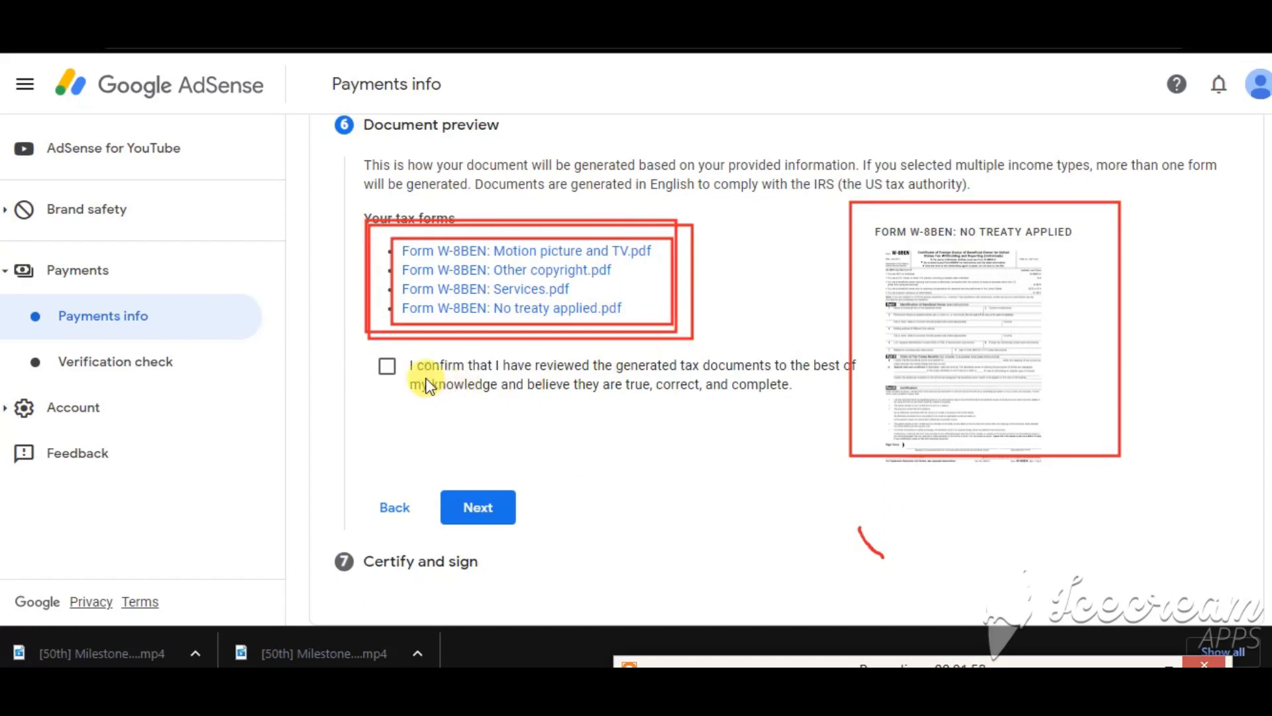
{"action": "left_click_drag", "start_coordinate": [372, 351], "coordinate": [403, 386]}
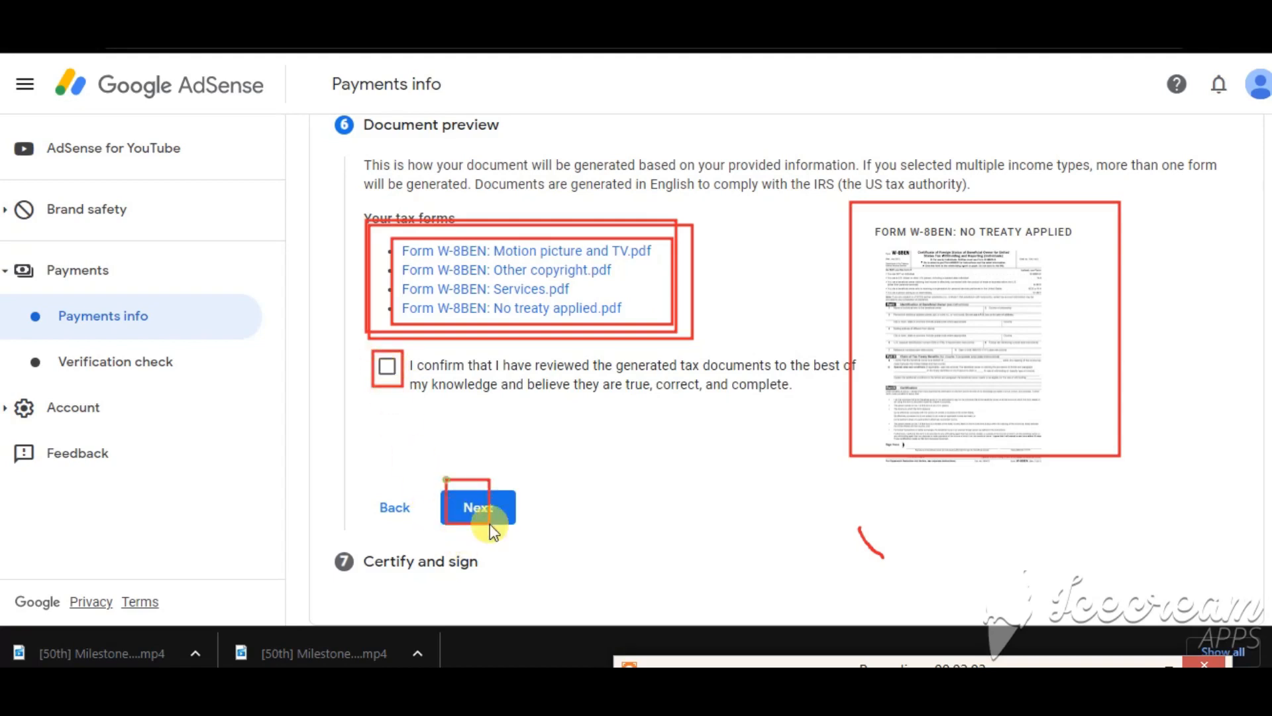
{"action": "left_click_drag", "start_coordinate": [490, 523], "coordinate": [514, 538]}
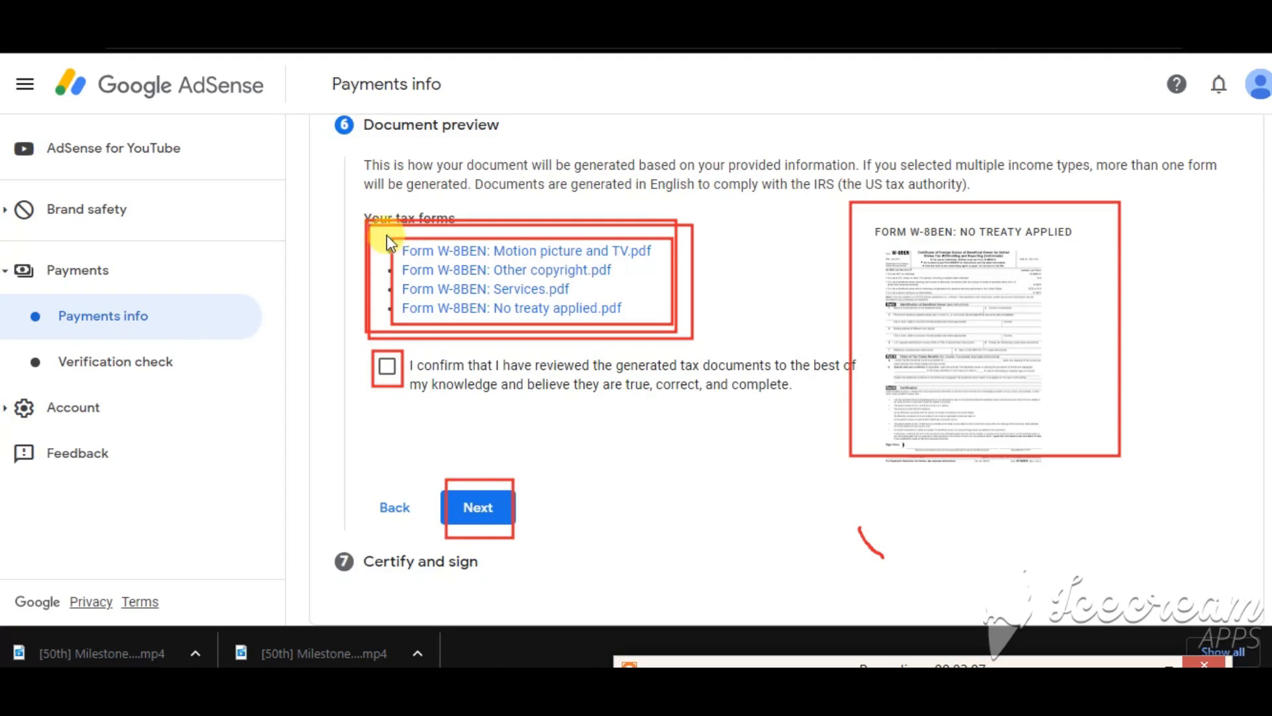
{"action": "mouse_move", "coordinate": [385, 234]}
{"action": "left_mouse_down"}
{"action": "mouse_move", "coordinate": [601, 317]}
{"action": "mouse_move", "coordinate": [671, 325]}
{"action": "left_mouse_up"}
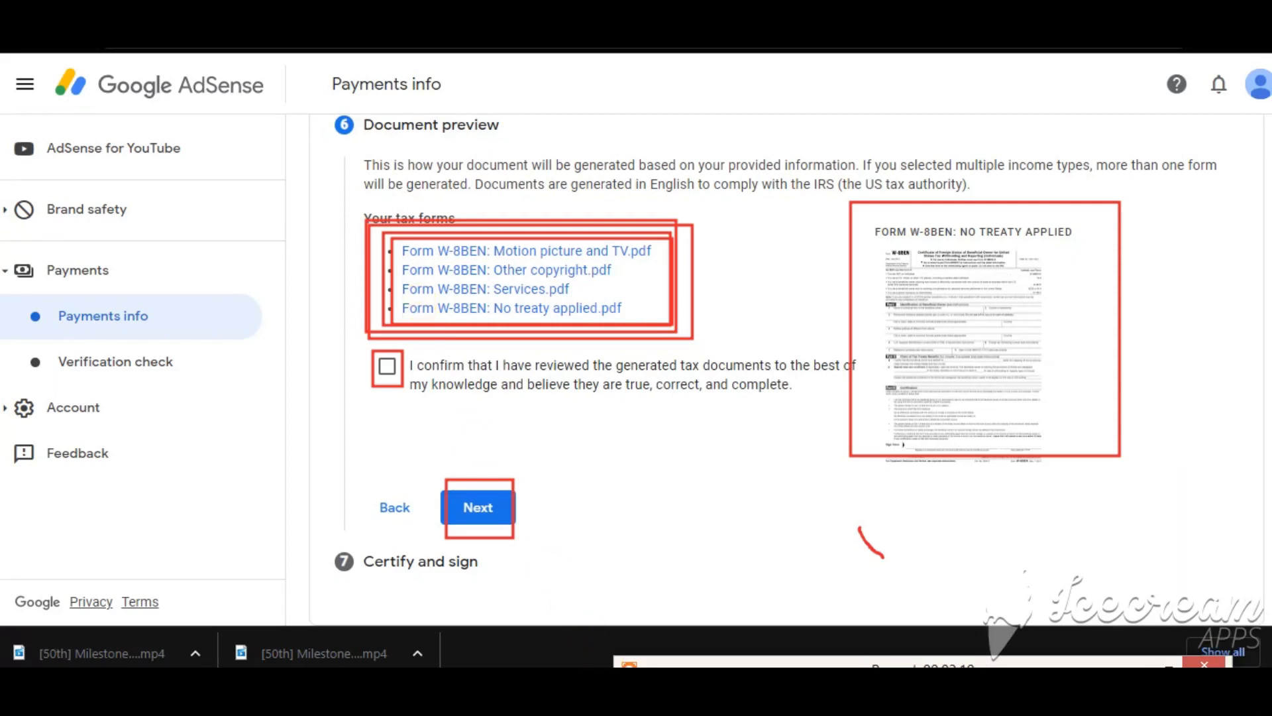
{"action": "mouse_move", "coordinate": [387, 224]}
{"action": "left_mouse_down"}
{"action": "mouse_move", "coordinate": [411, 279]}
{"action": "mouse_move", "coordinate": [664, 324]}
{"action": "left_mouse_up"}
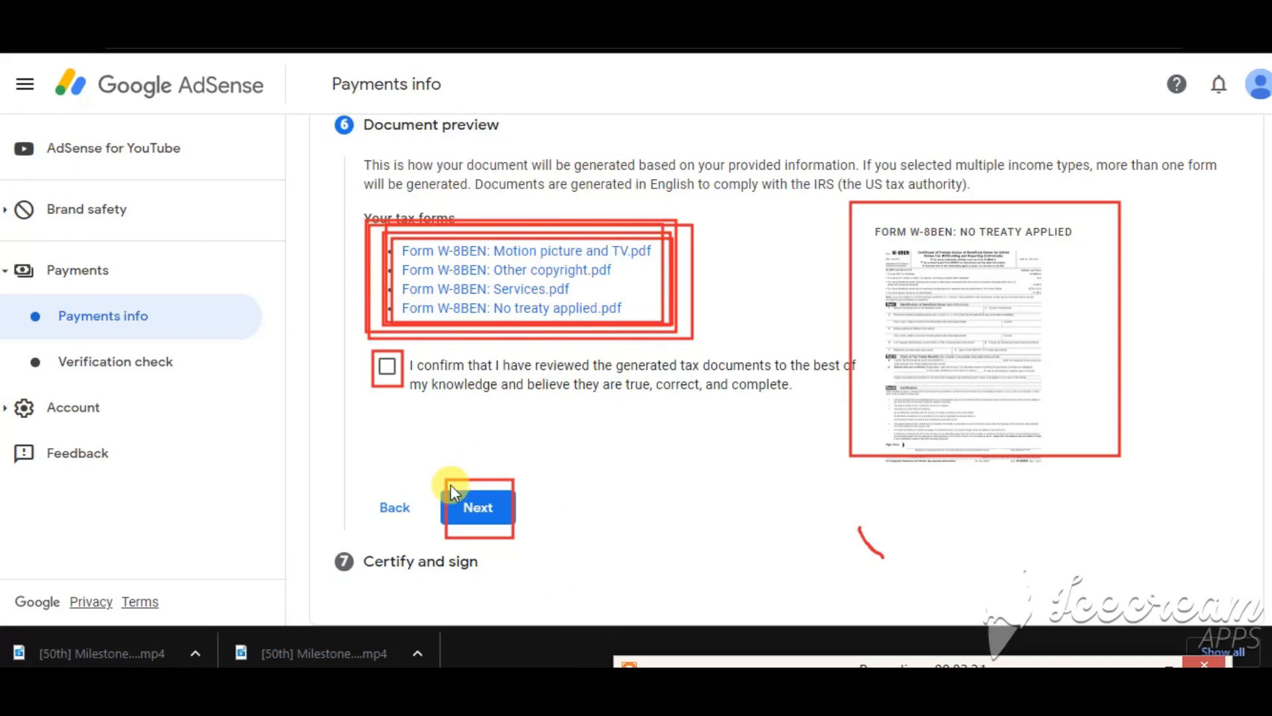
{"action": "left_click_drag", "start_coordinate": [448, 481], "coordinate": [519, 526]}
{"action": "key", "text": "Escape"}
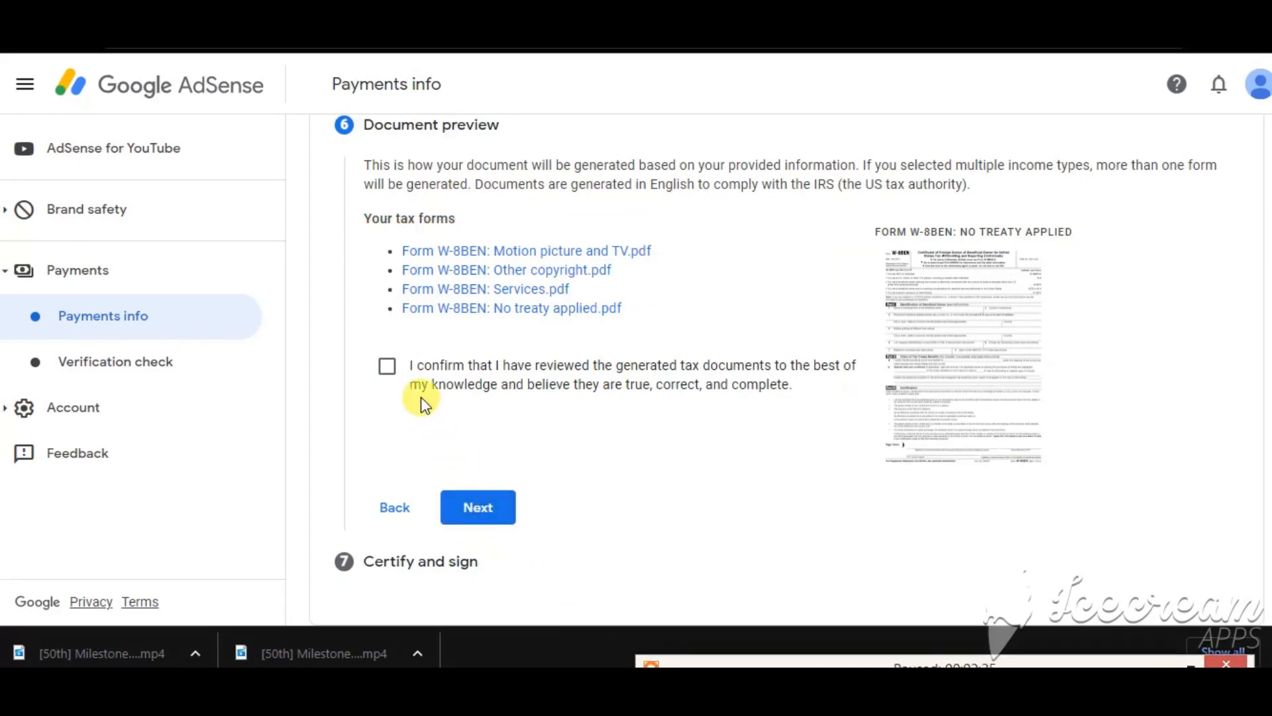
Confirm that the generated tax documents have been reviewed and continue past Document preview.
{"action": "left_click", "coordinate": [387, 365]}
{"action": "left_click", "coordinate": [478, 507]}
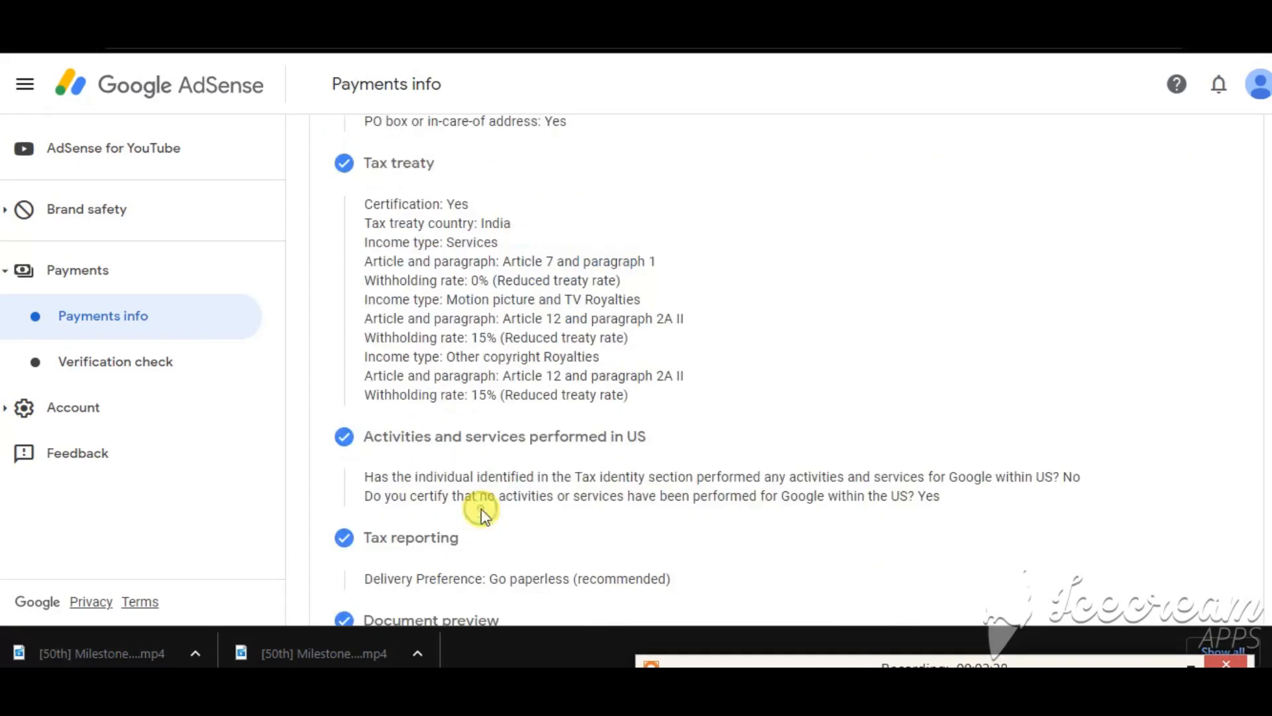
Accept the tax form certification under penalties of perjury and certify the unchanged status affidavit for 2020 to the present.
{"action": "scroll", "coordinate": [510, 483], "scroll_direction": "down", "scroll_amount": 9}
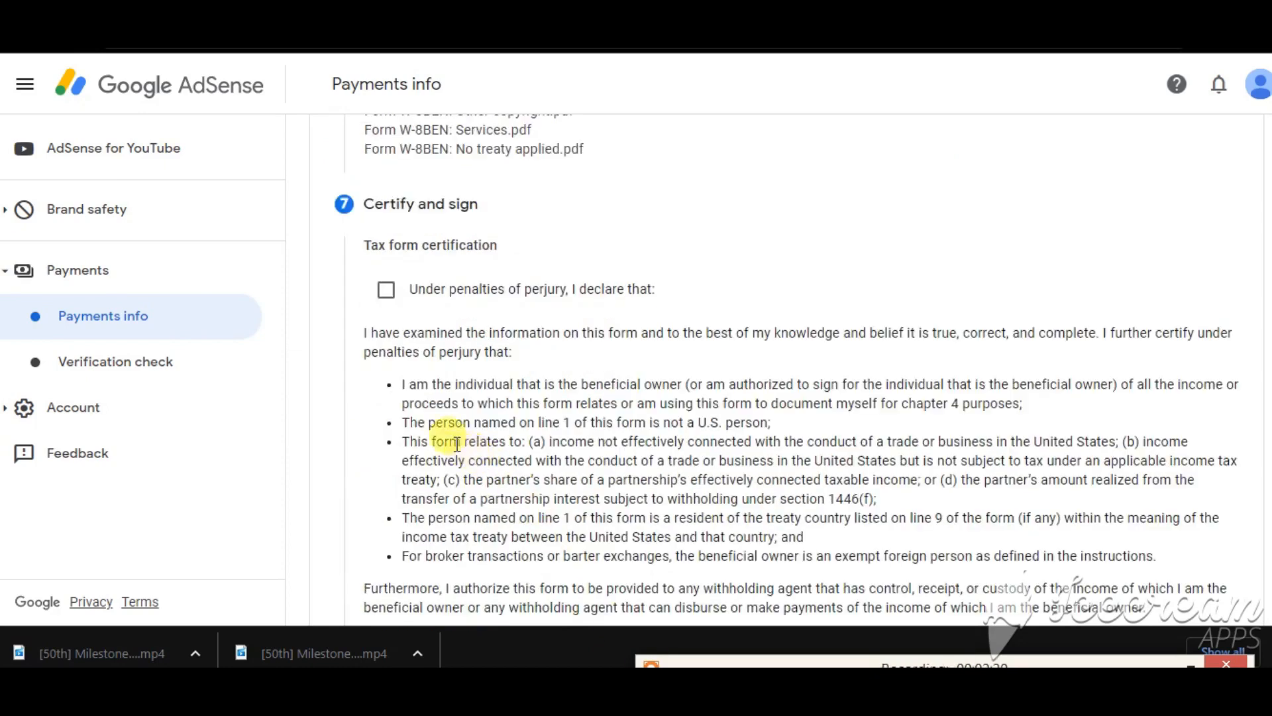
{"action": "left_click", "coordinate": [385, 291]}
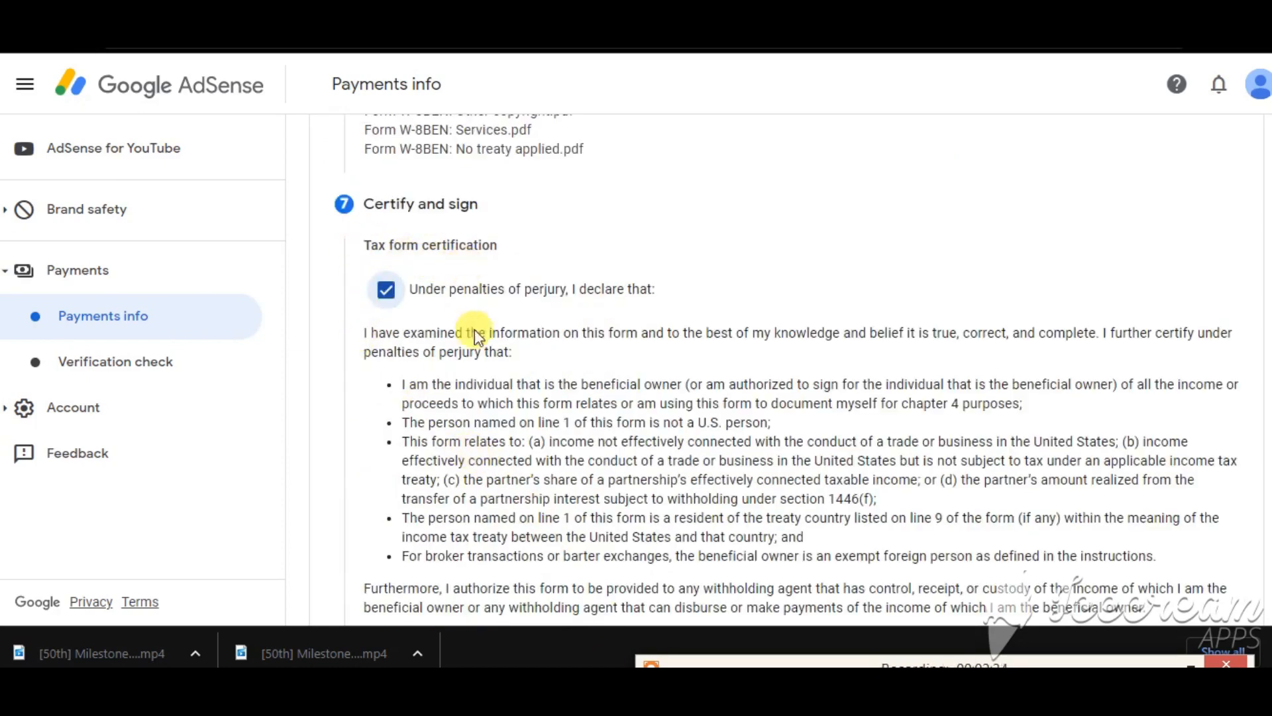
{"action": "scroll", "coordinate": [457, 347], "scroll_direction": "down", "scroll_amount": 4}
{"action": "scroll", "coordinate": [426, 385], "scroll_direction": "down", "scroll_amount": 1}
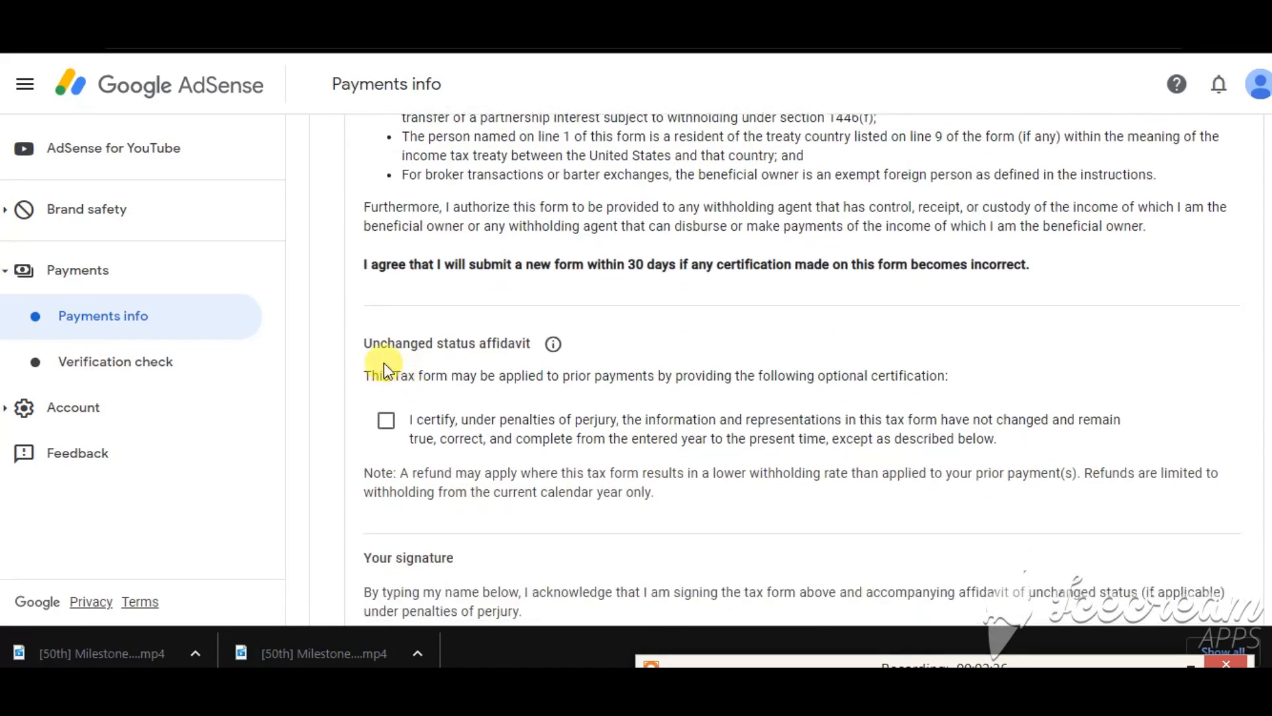
{"action": "left_click", "coordinate": [387, 424]}
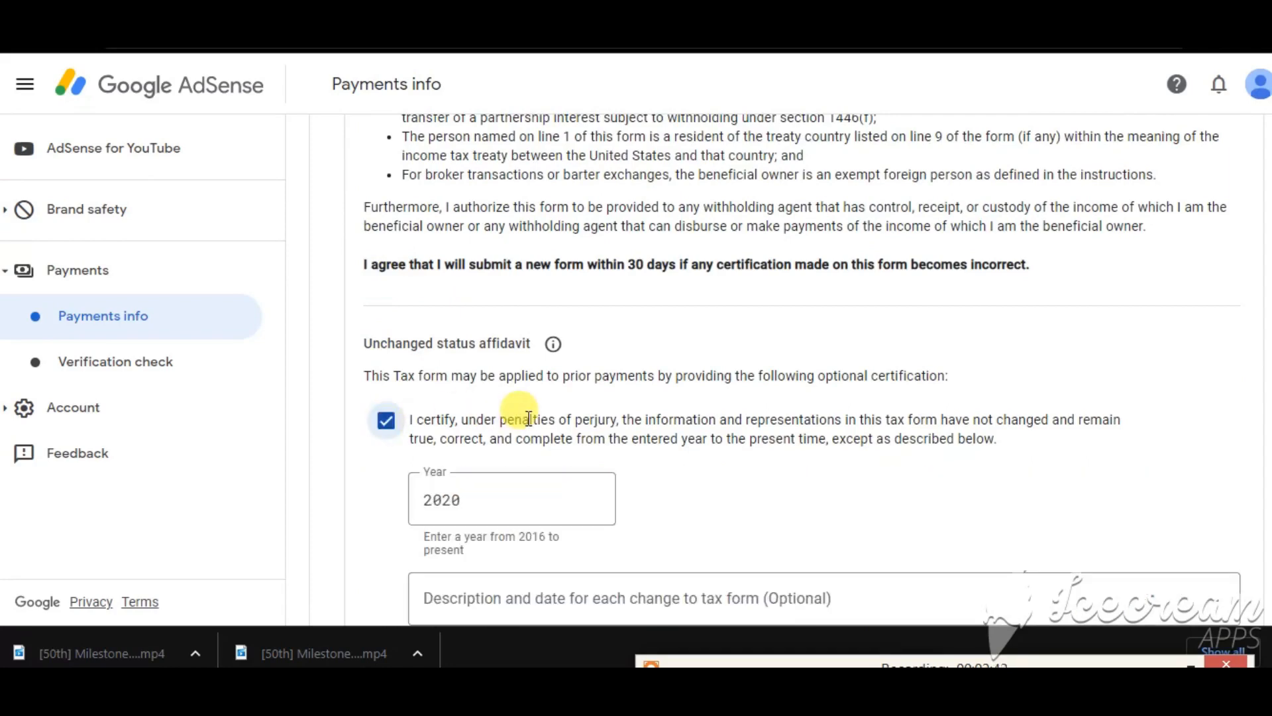
{"action": "scroll", "coordinate": [841, 459], "scroll_direction": "down", "scroll_amount": 3}
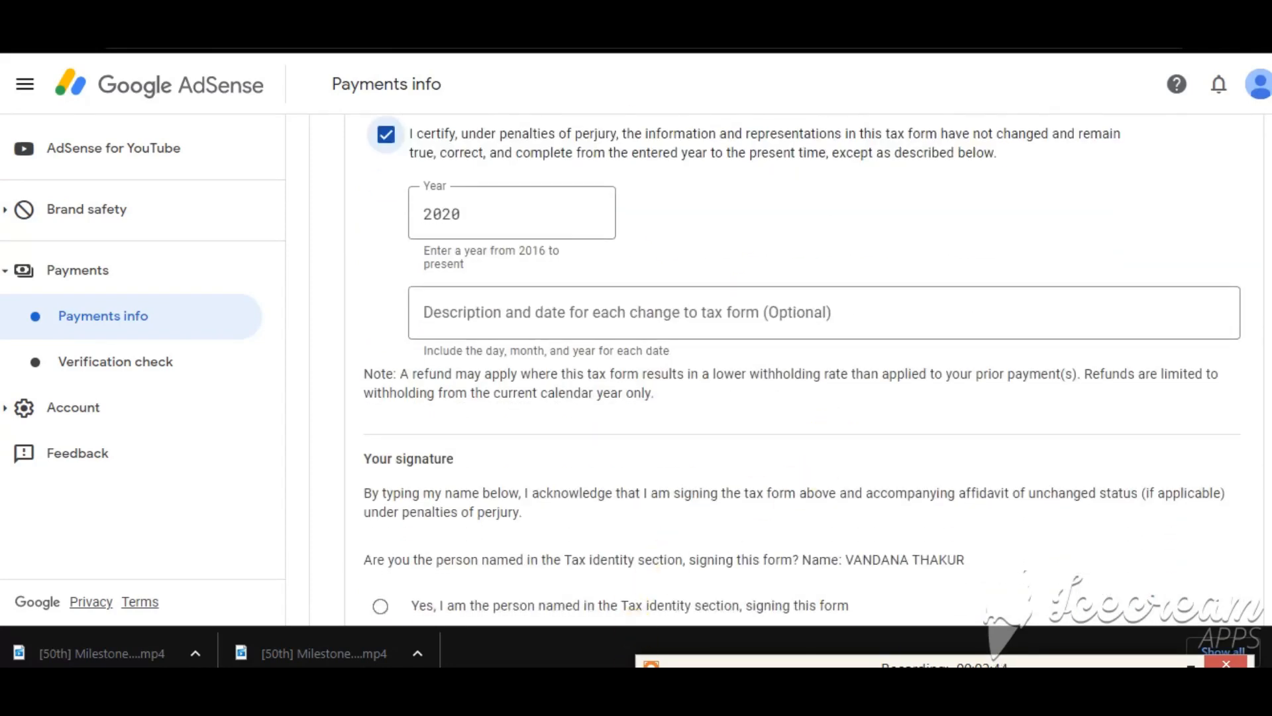
{"action": "scroll", "coordinate": [526, 486], "scroll_direction": "up", "scroll_amount": 3}
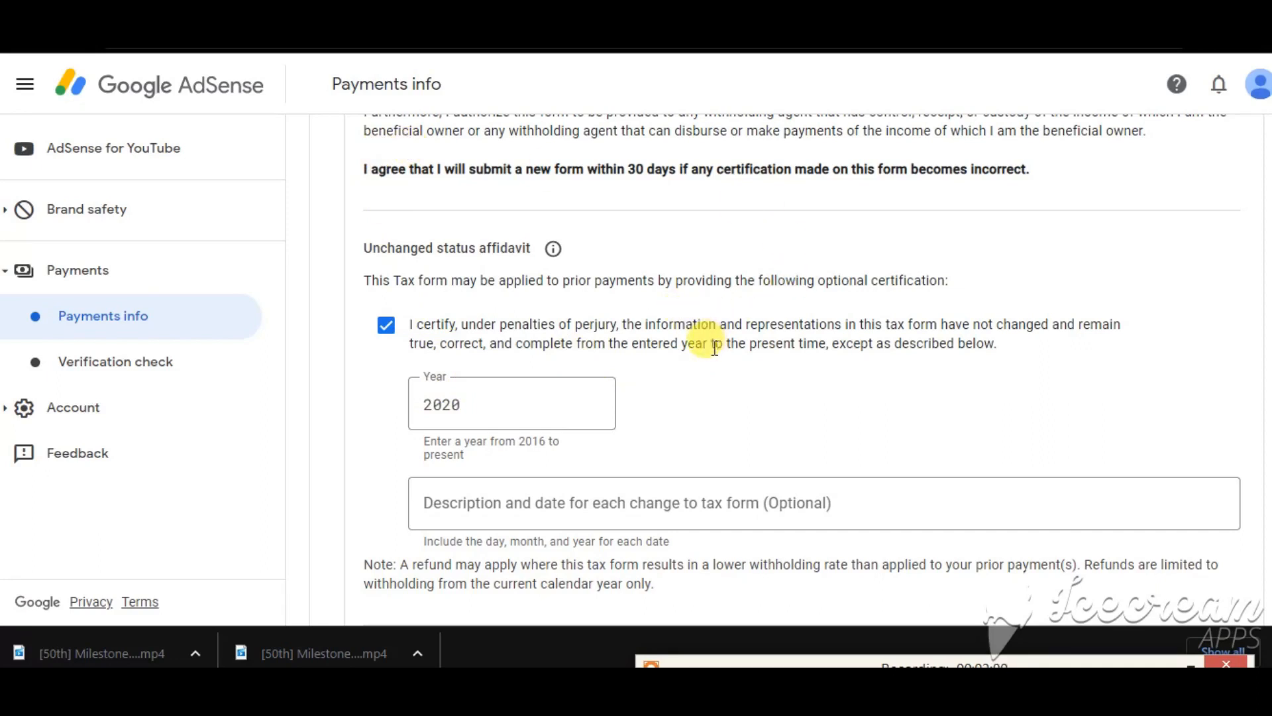
{"action": "left_click", "coordinate": [407, 334]}
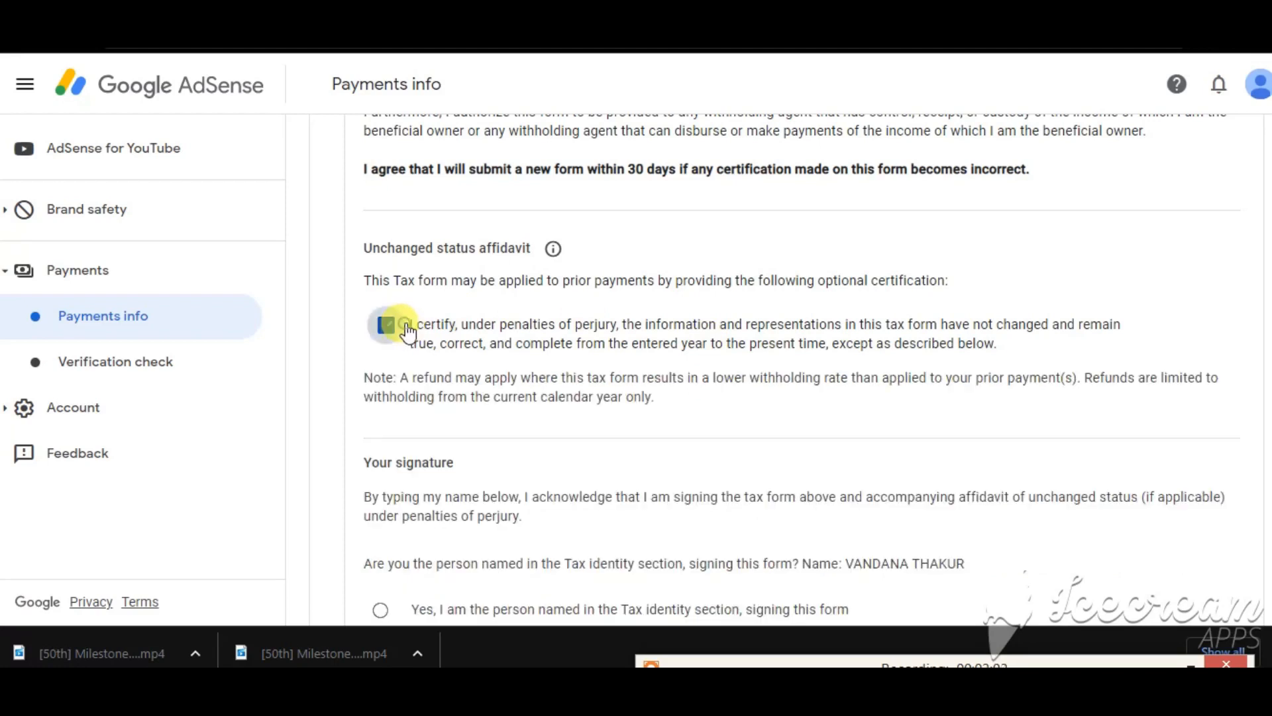
{"action": "left_click", "coordinate": [384, 328]}
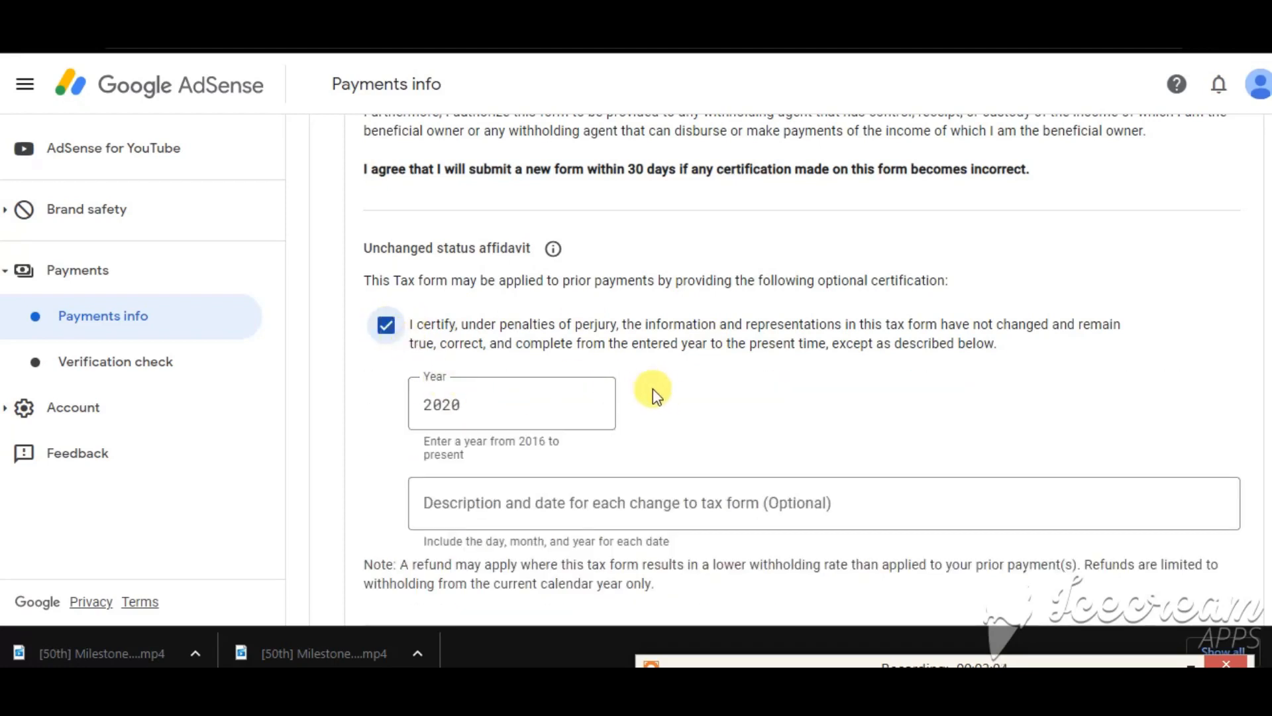
{"action": "scroll", "coordinate": [653, 389], "scroll_direction": "down", "scroll_amount": 1}
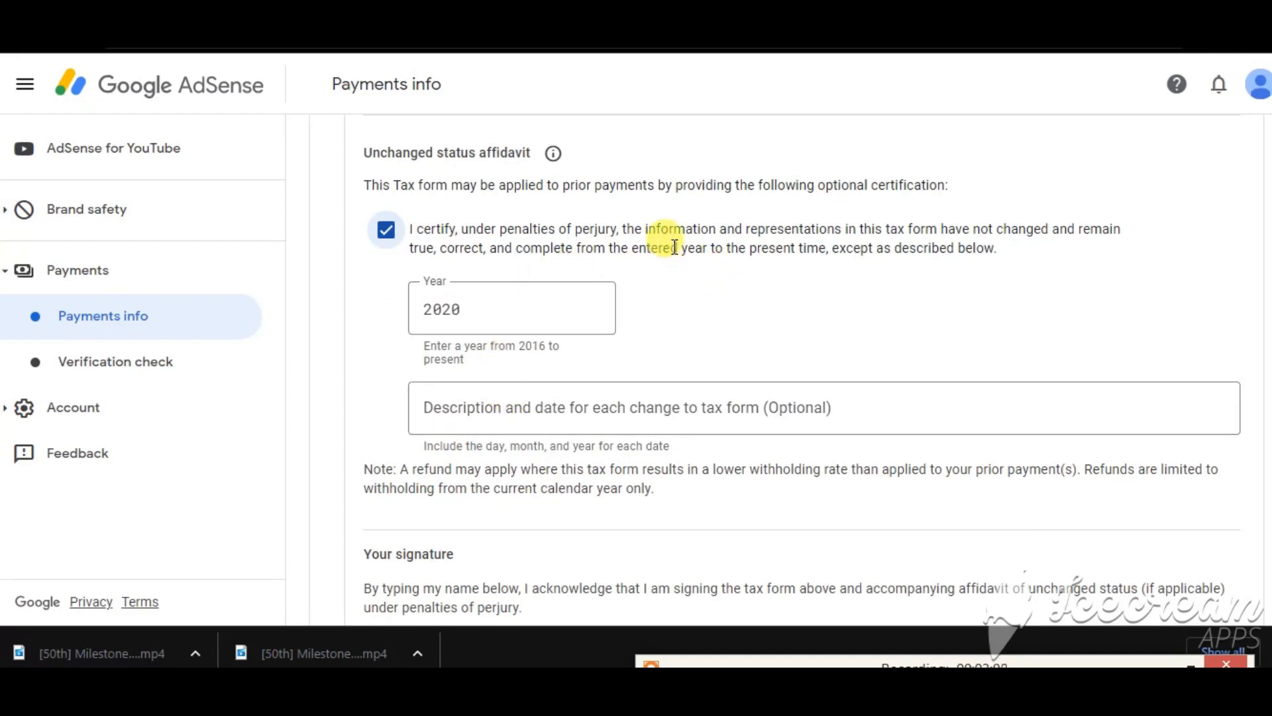
{"action": "left_click", "coordinate": [595, 412]}
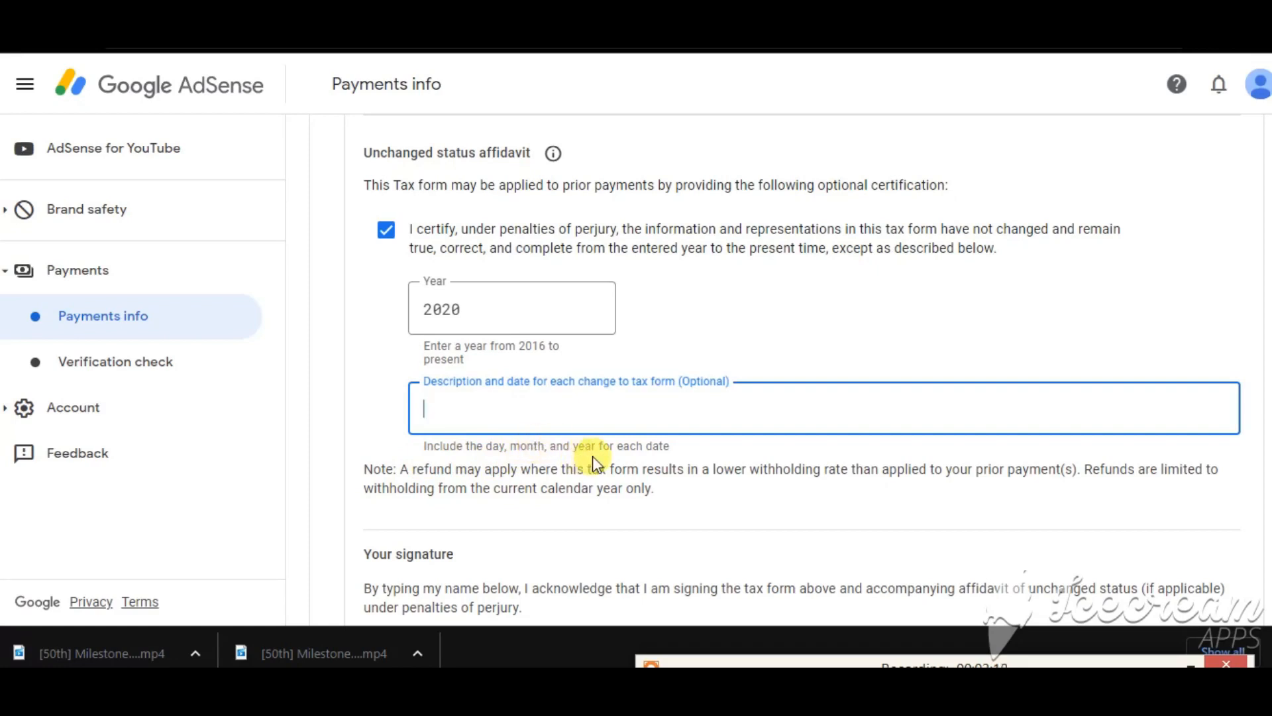
{"action": "left_click", "coordinate": [663, 305]}
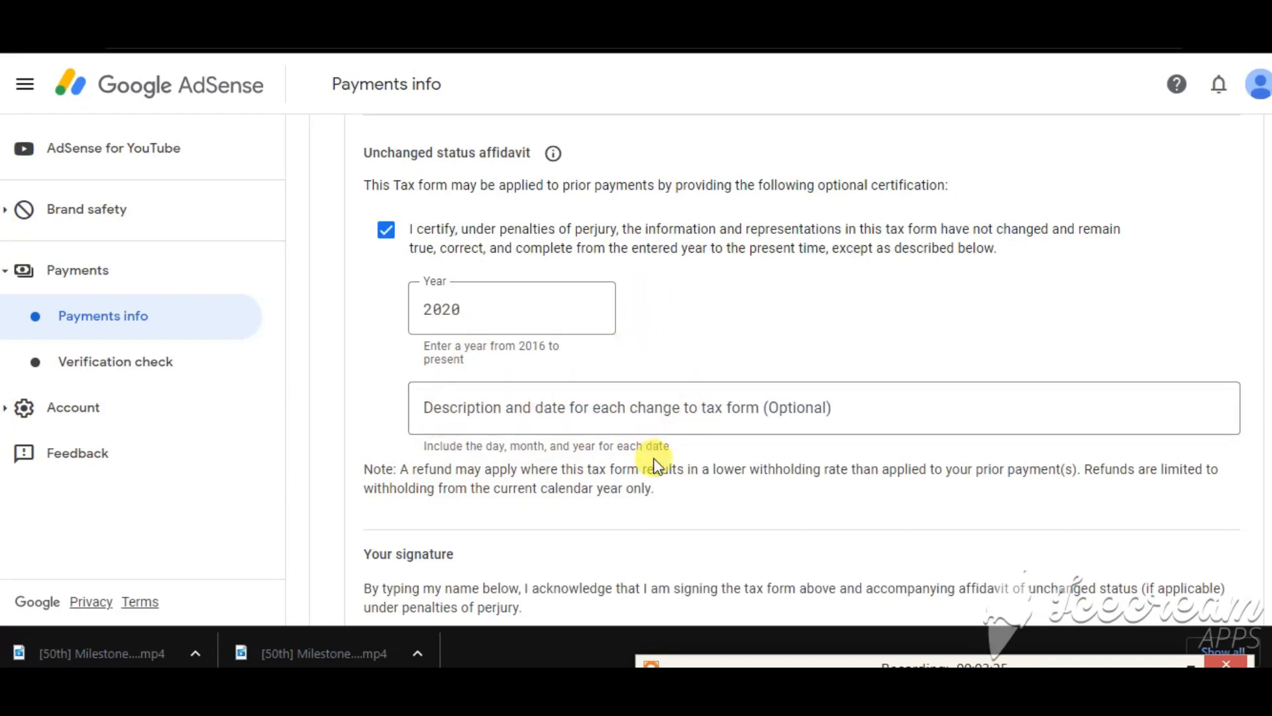
Declare that the signer is the person named in the Tax identity section and submit the tax form.
{"action": "scroll", "coordinate": [655, 458], "scroll_direction": "down", "scroll_amount": 3}
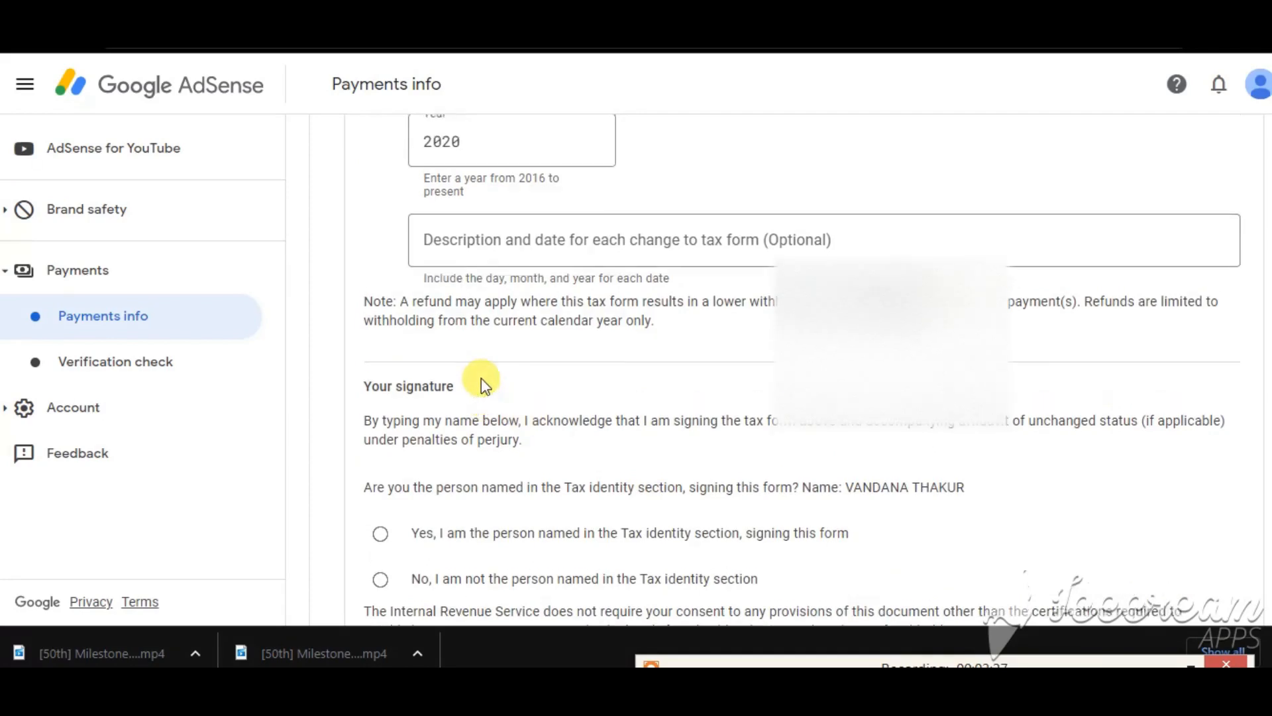
{"action": "scroll", "coordinate": [481, 378], "scroll_direction": "up", "scroll_amount": 12}
{"action": "left_click", "coordinate": [386, 385]}
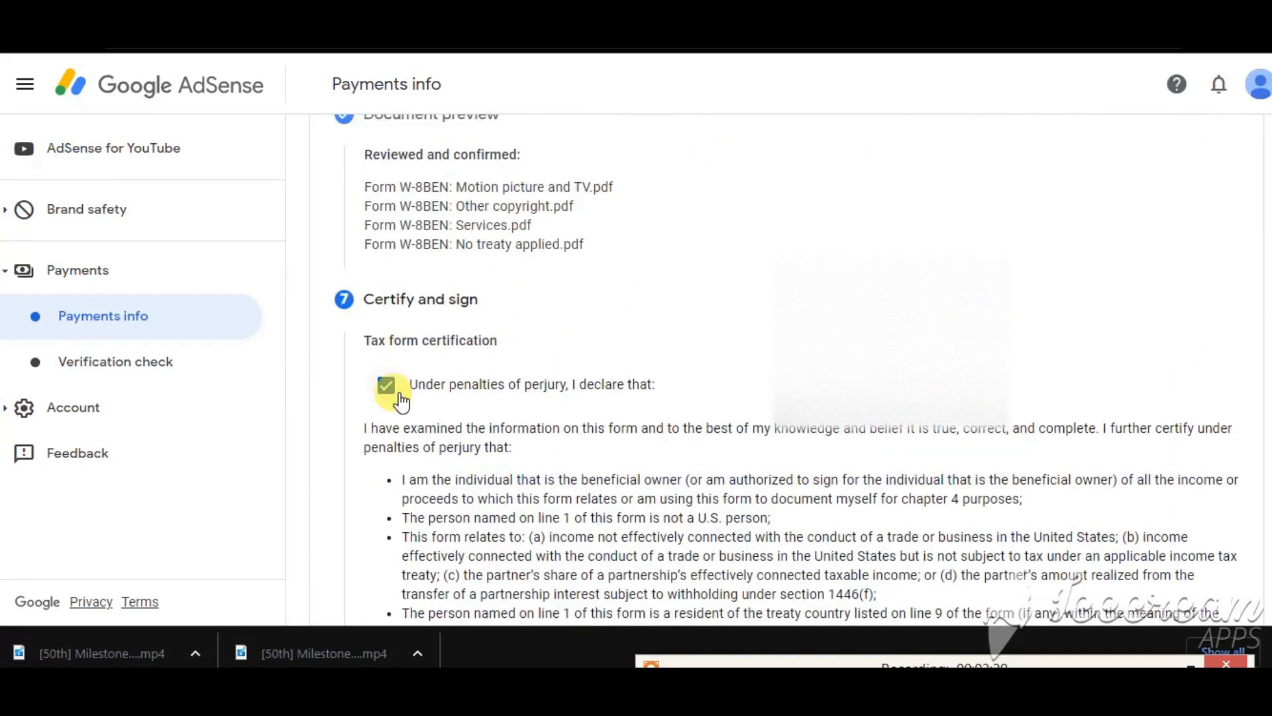
{"action": "scroll", "coordinate": [404, 397], "scroll_direction": "down", "scroll_amount": 10}
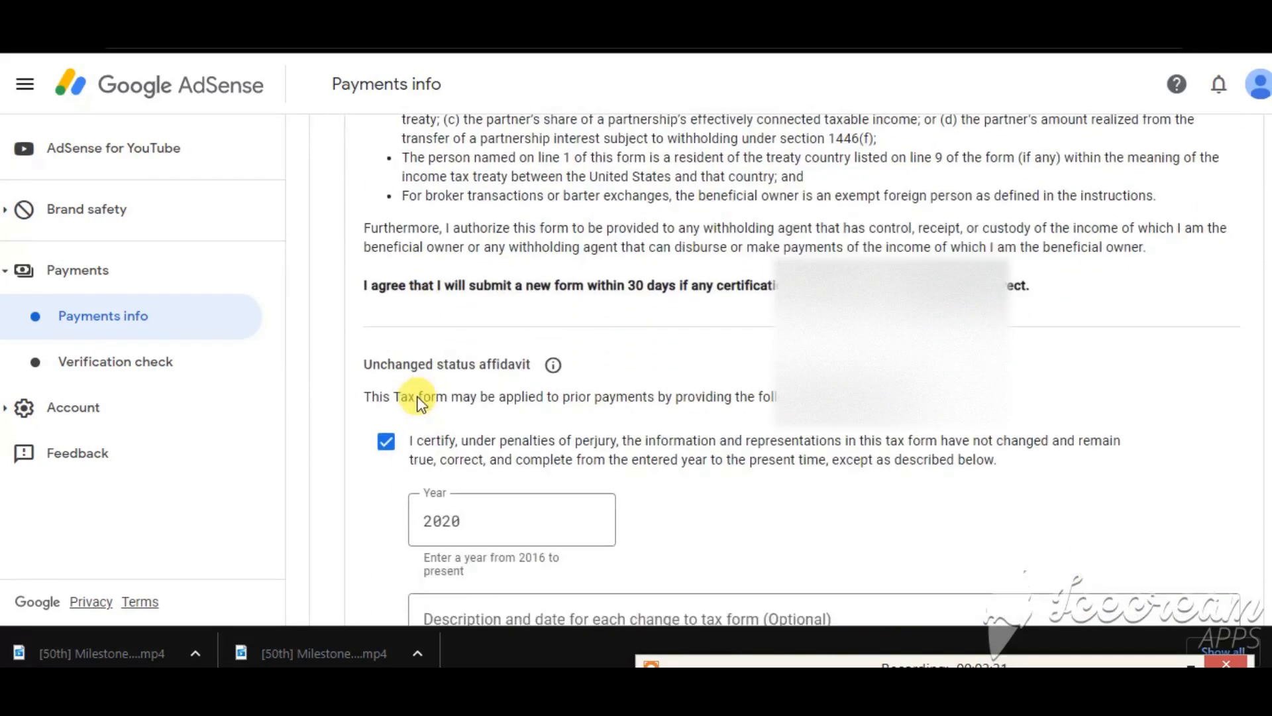
{"action": "scroll", "coordinate": [407, 421], "scroll_direction": "down", "scroll_amount": 3}
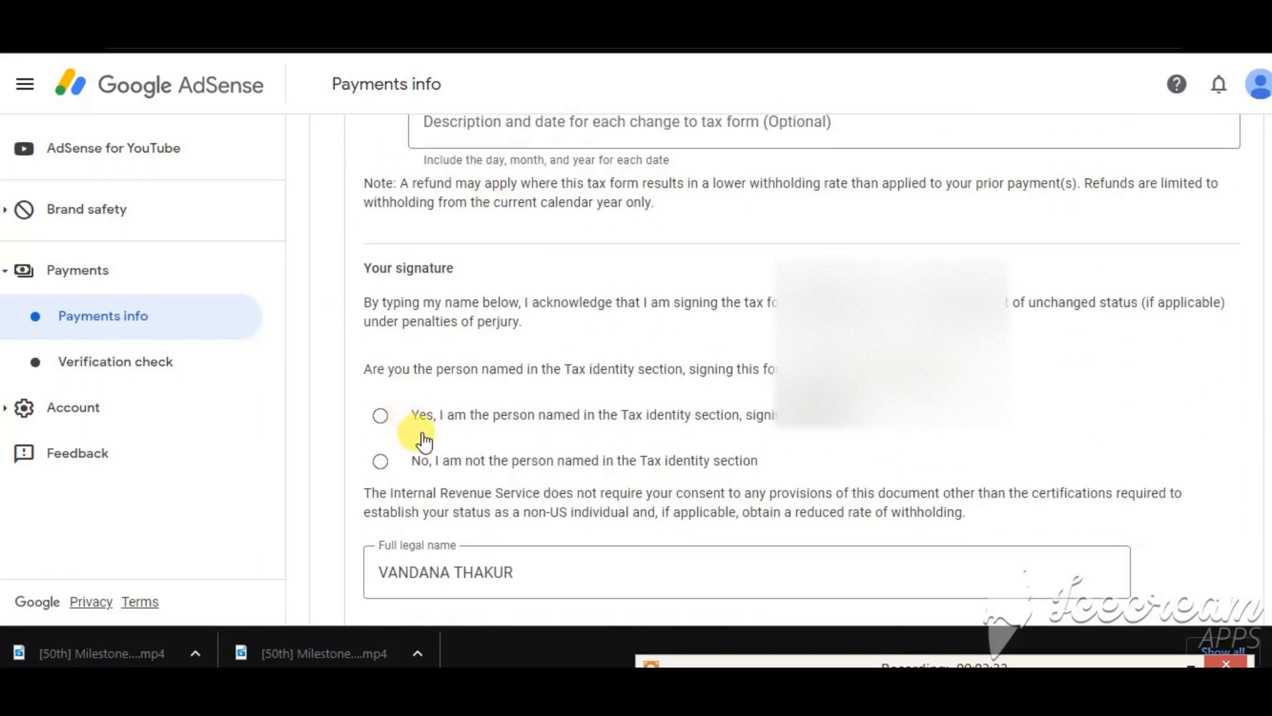
{"action": "left_click", "coordinate": [380, 416]}
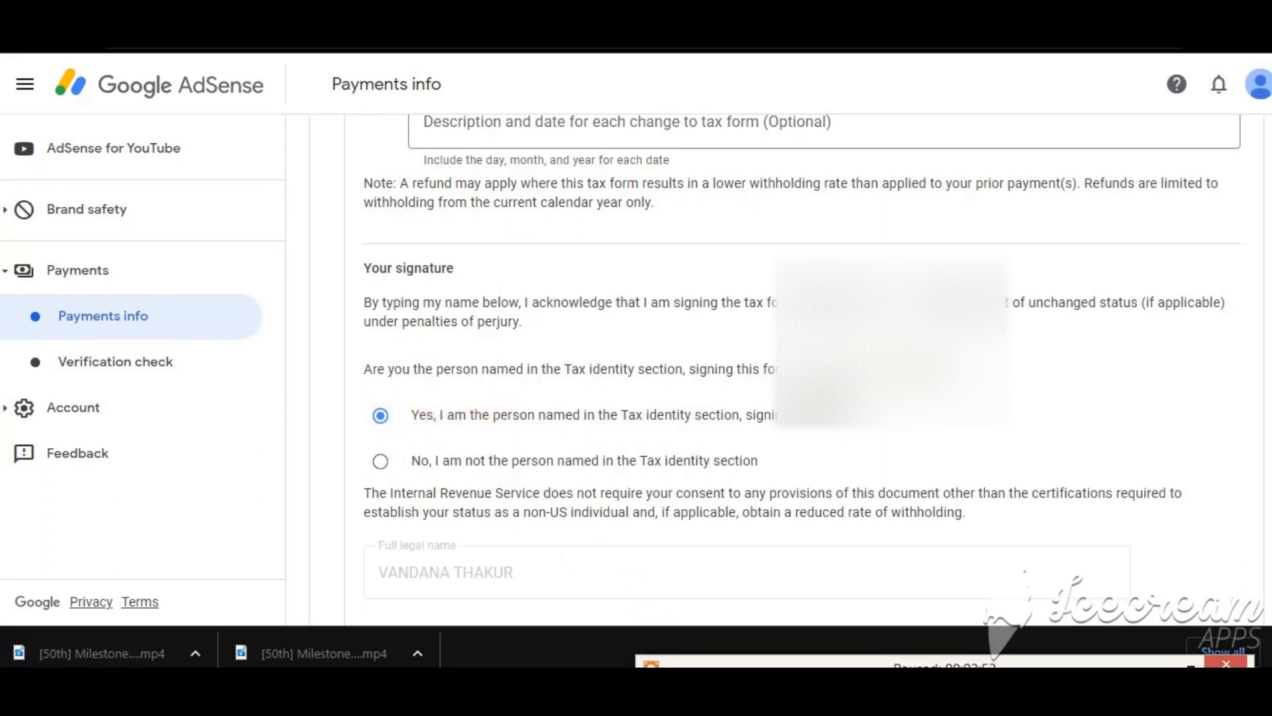
{"action": "scroll", "coordinate": [425, 419], "scroll_direction": "down", "scroll_amount": 2}
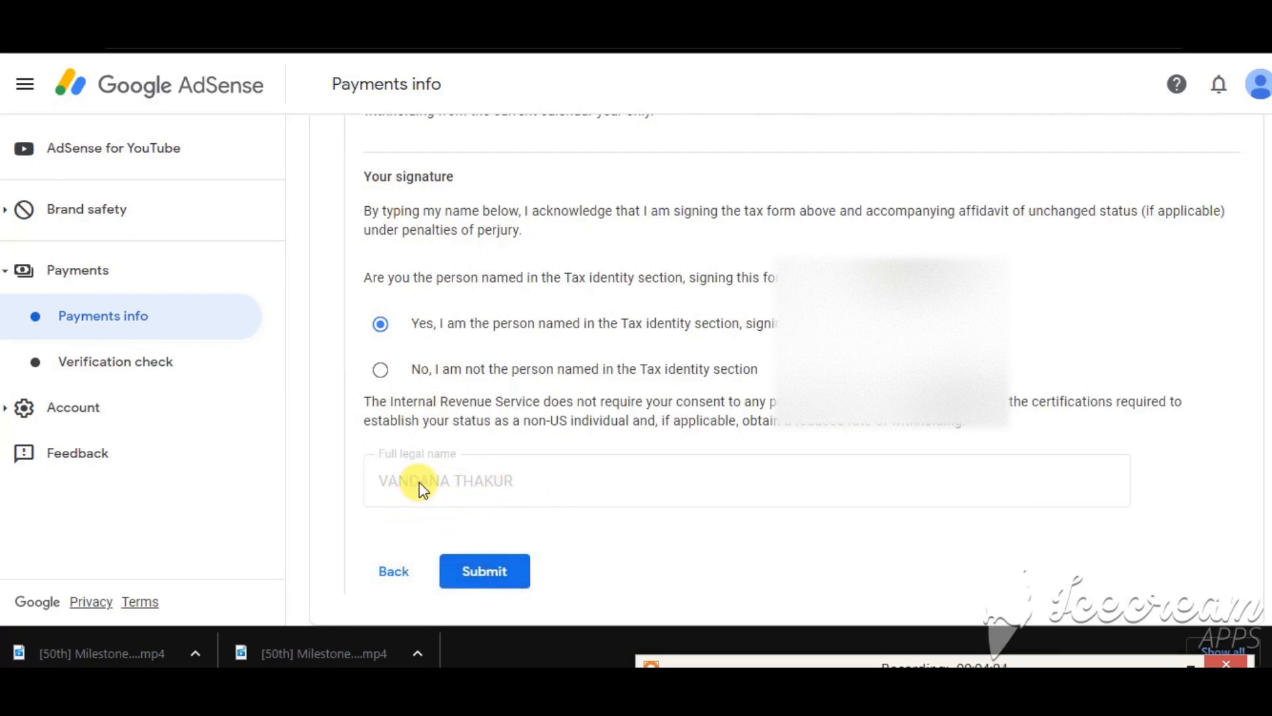
{"action": "left_click", "coordinate": [484, 575]}
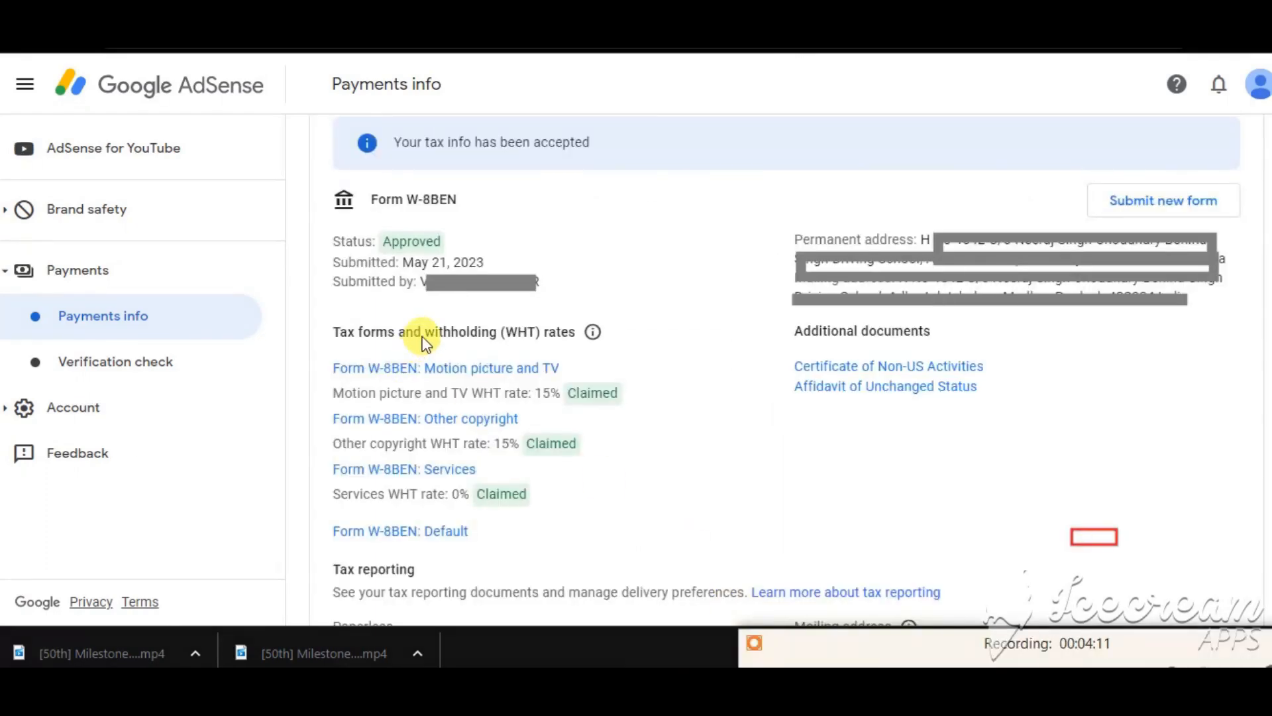
Outline in red the acceptance notice, the Form W-8BEN title, its status, the address block and the list of tax forms with withholding rates.
{"action": "left_click_drag", "start_coordinate": [381, 121], "coordinate": [621, 164]}
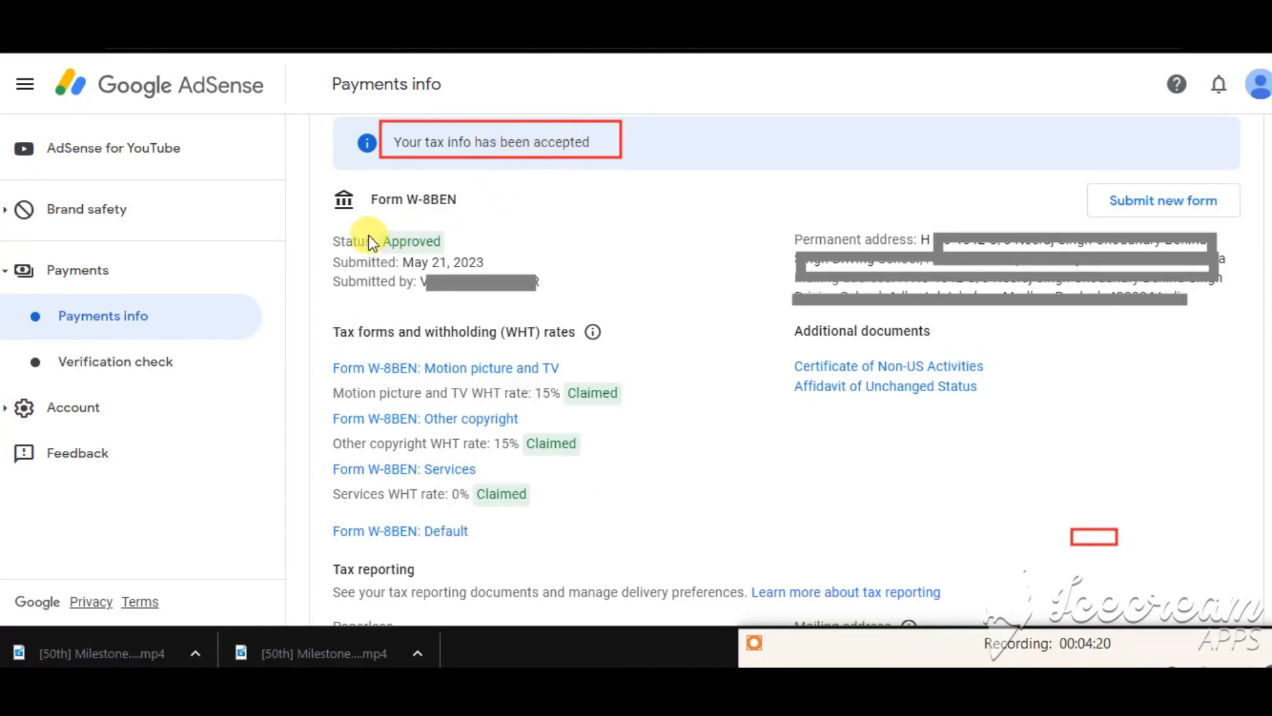
{"action": "left_click_drag", "start_coordinate": [367, 223], "coordinate": [477, 254]}
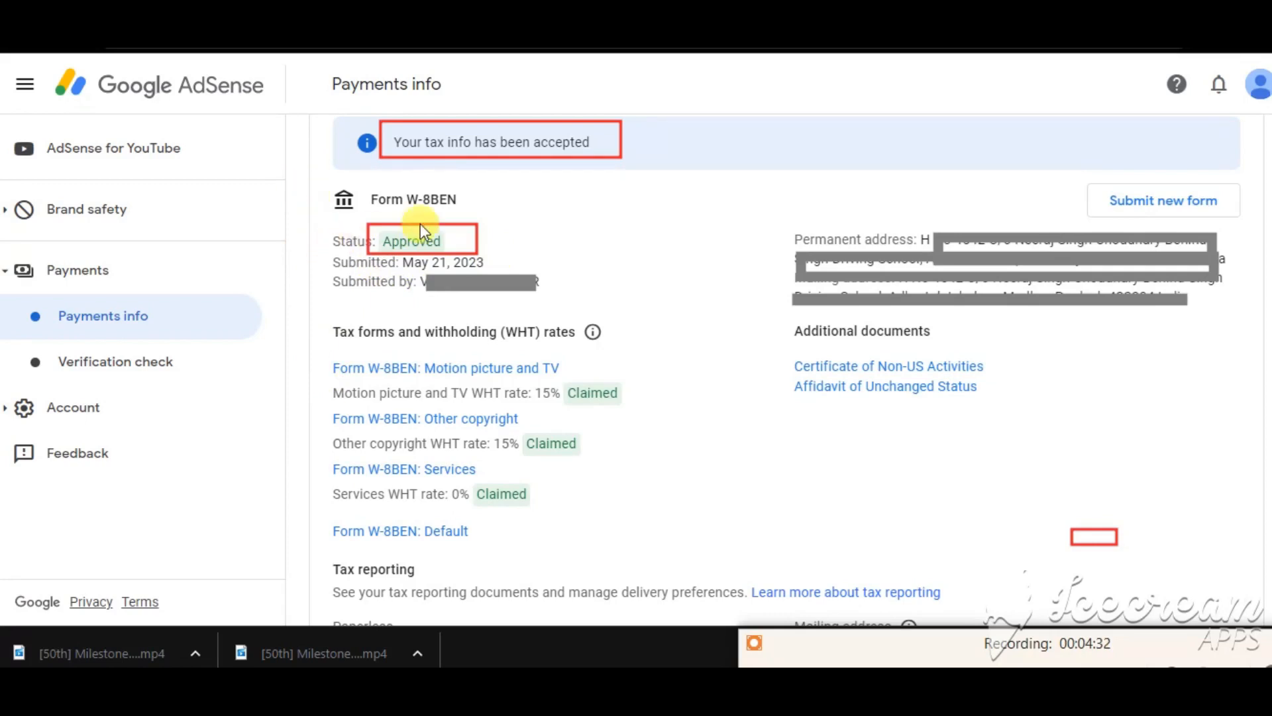
{"action": "left_click_drag", "start_coordinate": [709, 194], "coordinate": [1224, 325]}
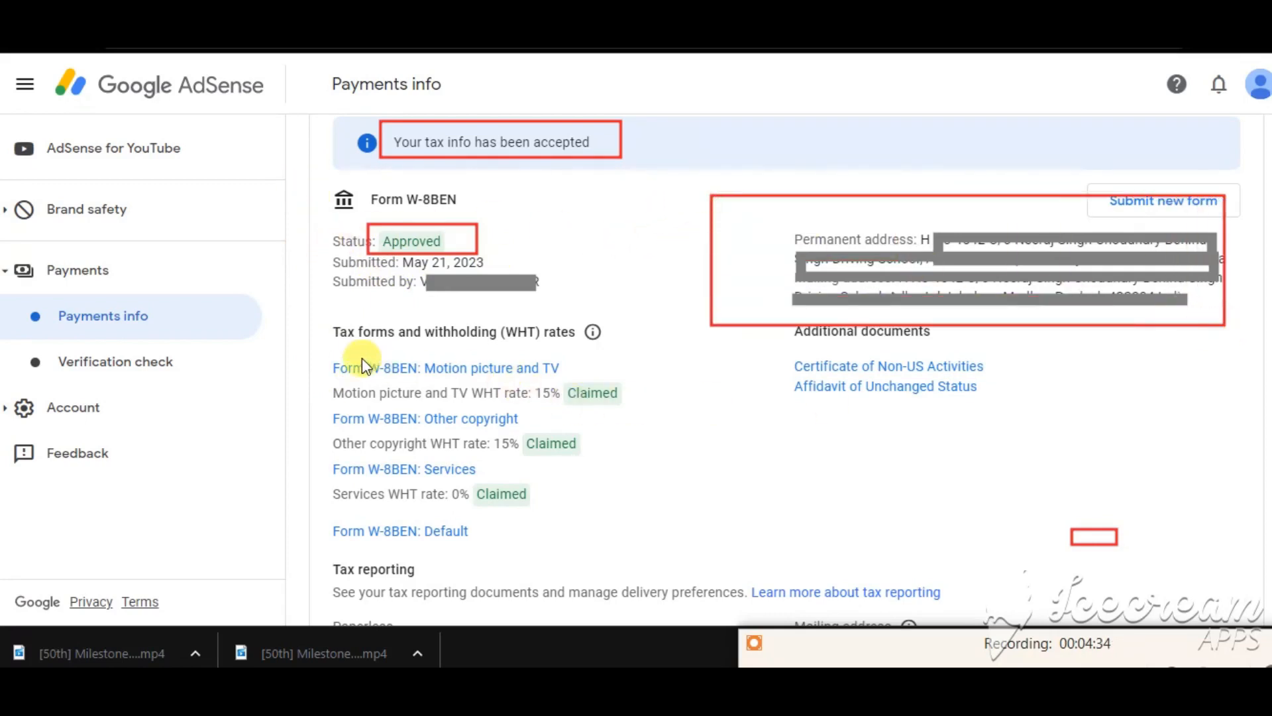
{"action": "mouse_move", "coordinate": [318, 342]}
{"action": "left_mouse_down"}
{"action": "mouse_move", "coordinate": [348, 418]}
{"action": "mouse_move", "coordinate": [649, 543]}
{"action": "left_mouse_up"}
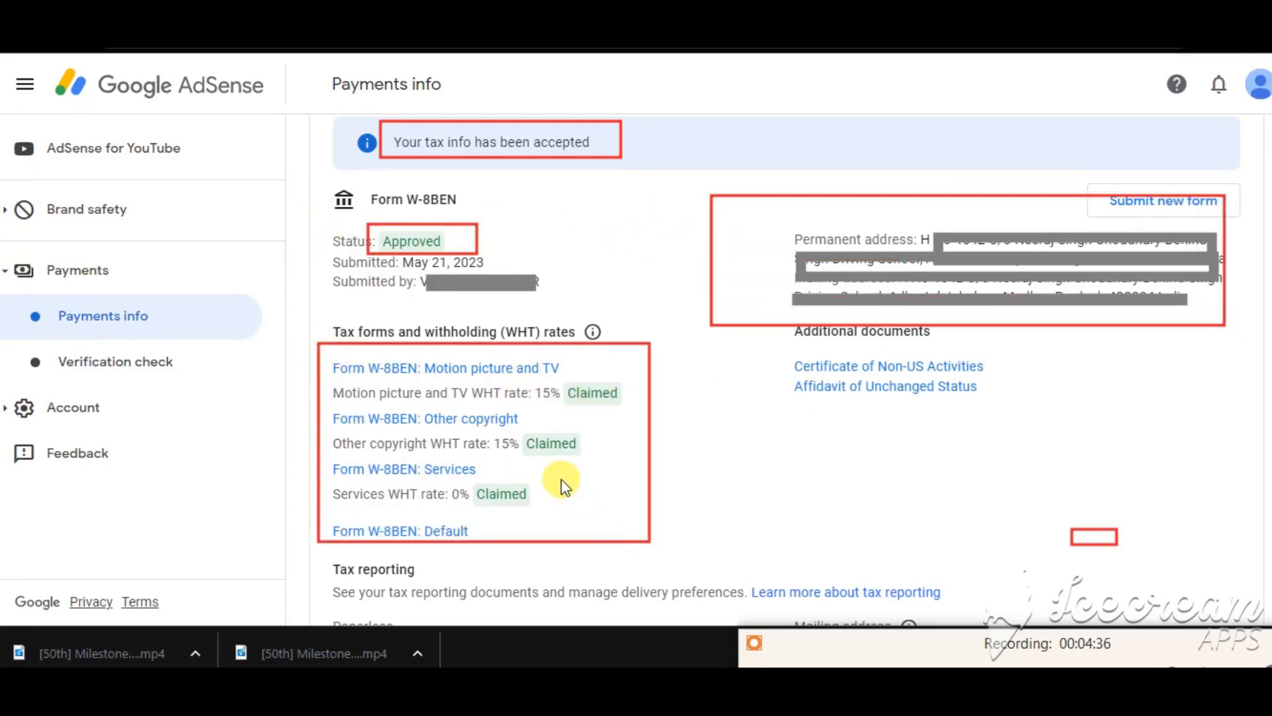
{"action": "left_click_drag", "start_coordinate": [376, 199], "coordinate": [491, 213]}
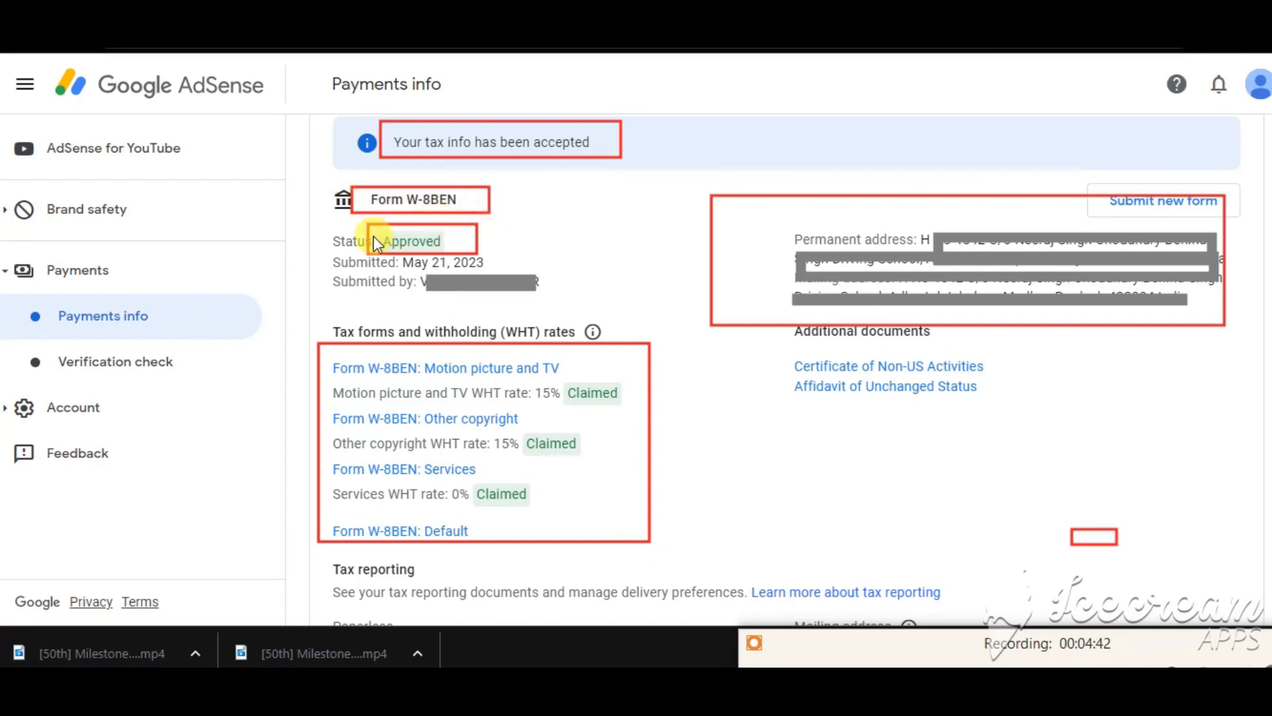
{"action": "left_click_drag", "start_coordinate": [375, 230], "coordinate": [487, 263]}
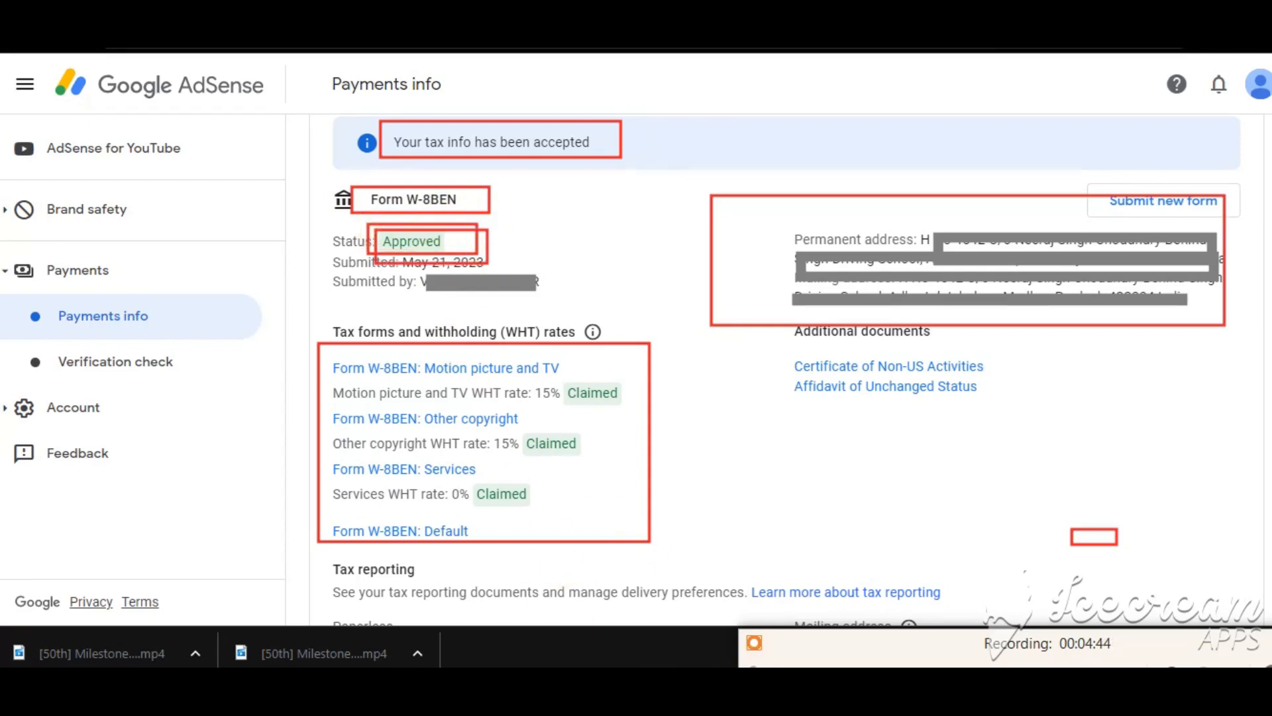